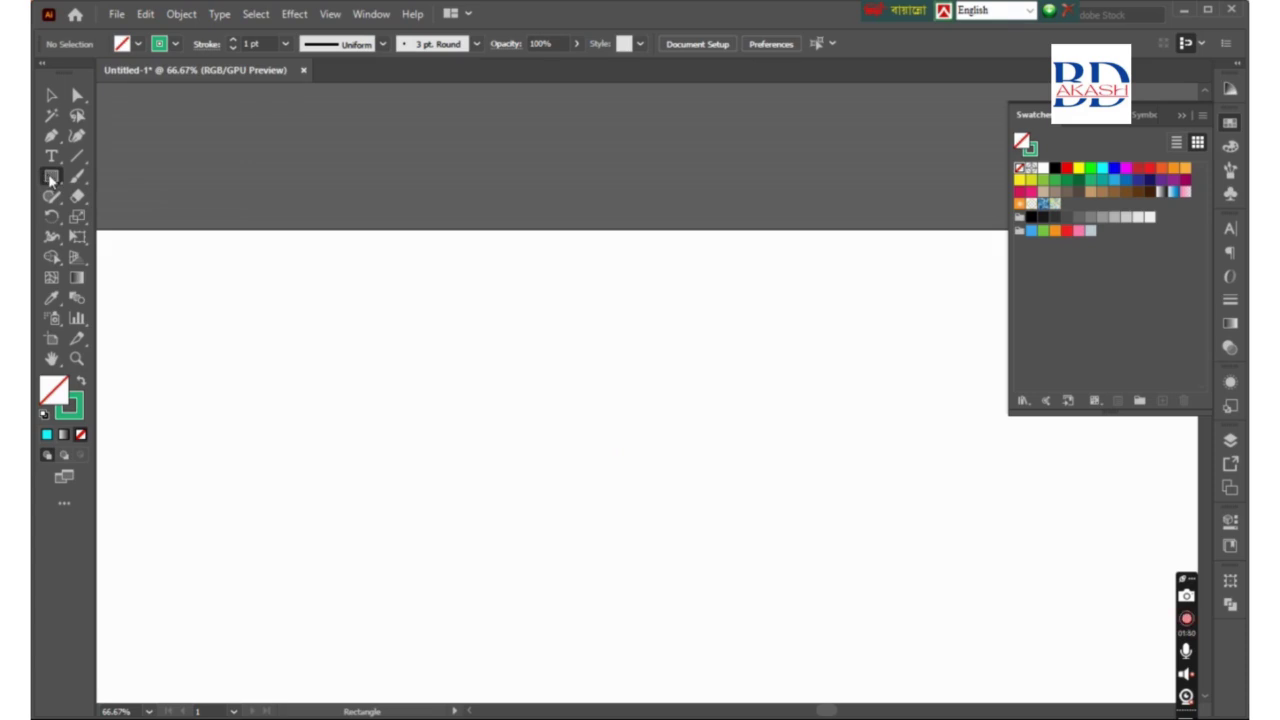
Step: Draw two equal circles side by side with the Ellipse Tool
drag(50, 180, 136, 213)
drag(441, 414, 511, 481)
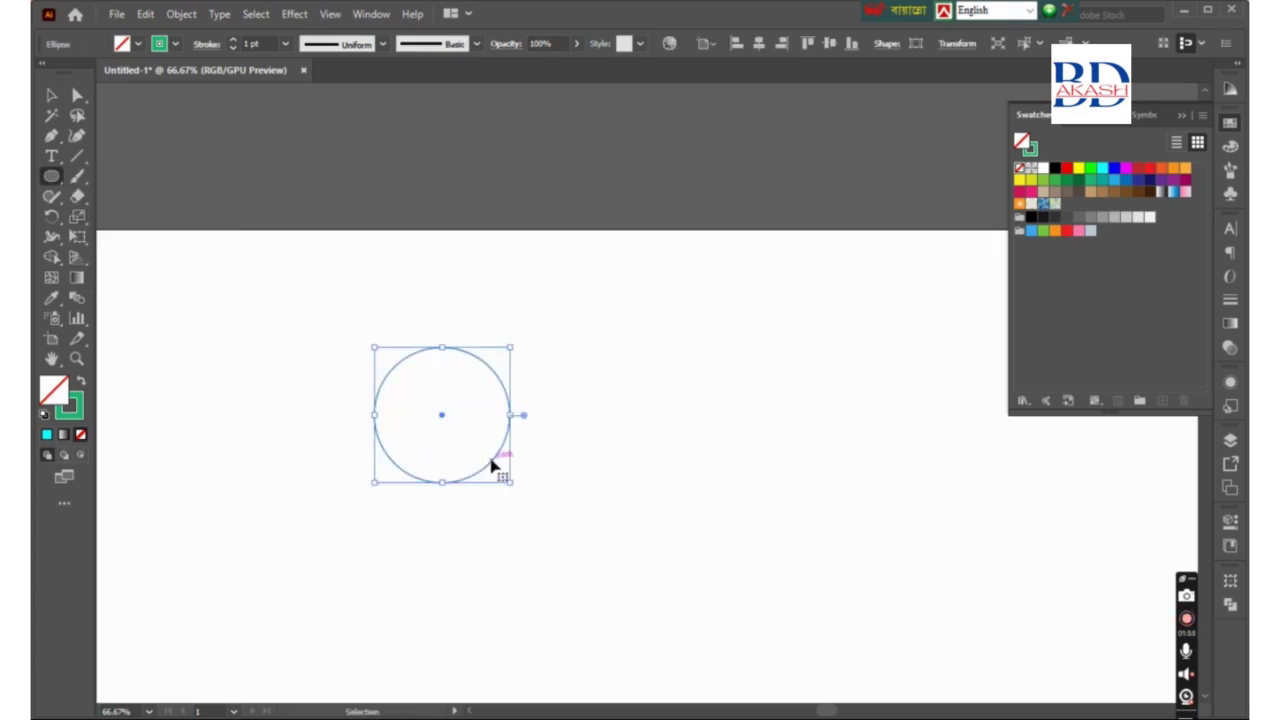
drag(636, 414, 704, 481)
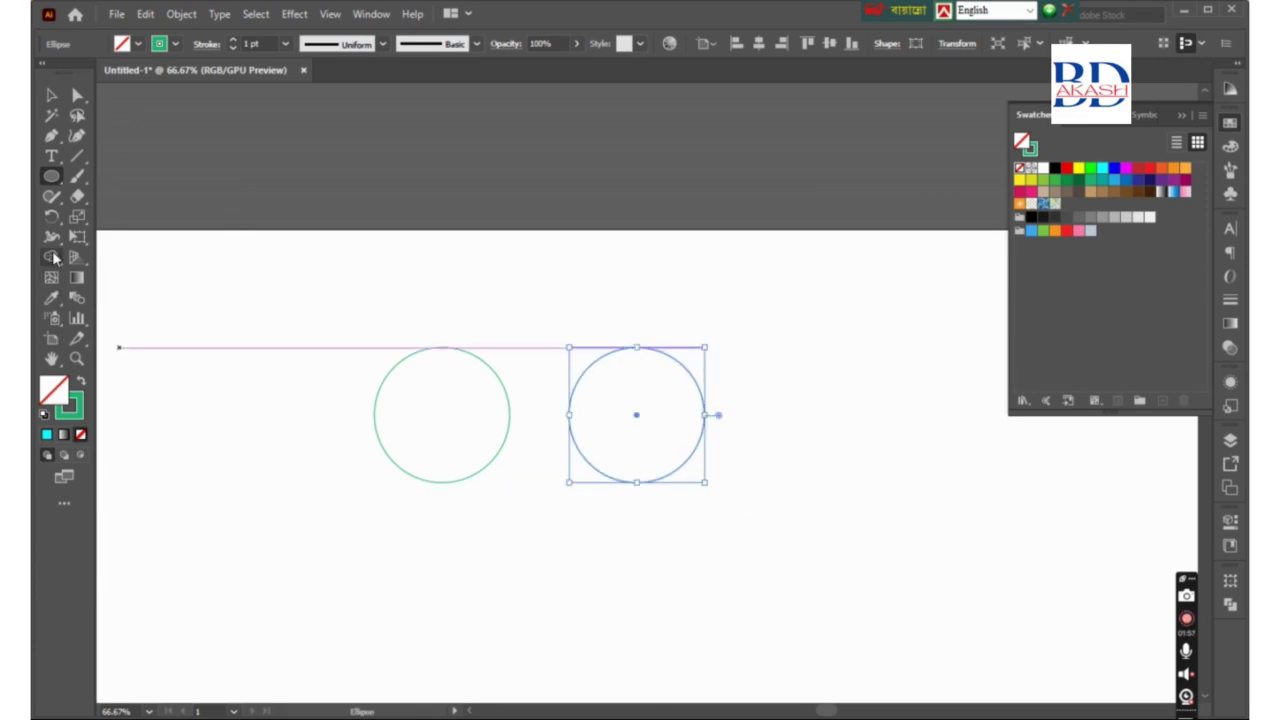
Step: Zoom in and draw a rectangle spanning between the two circles
drag(50, 175, 112, 178)
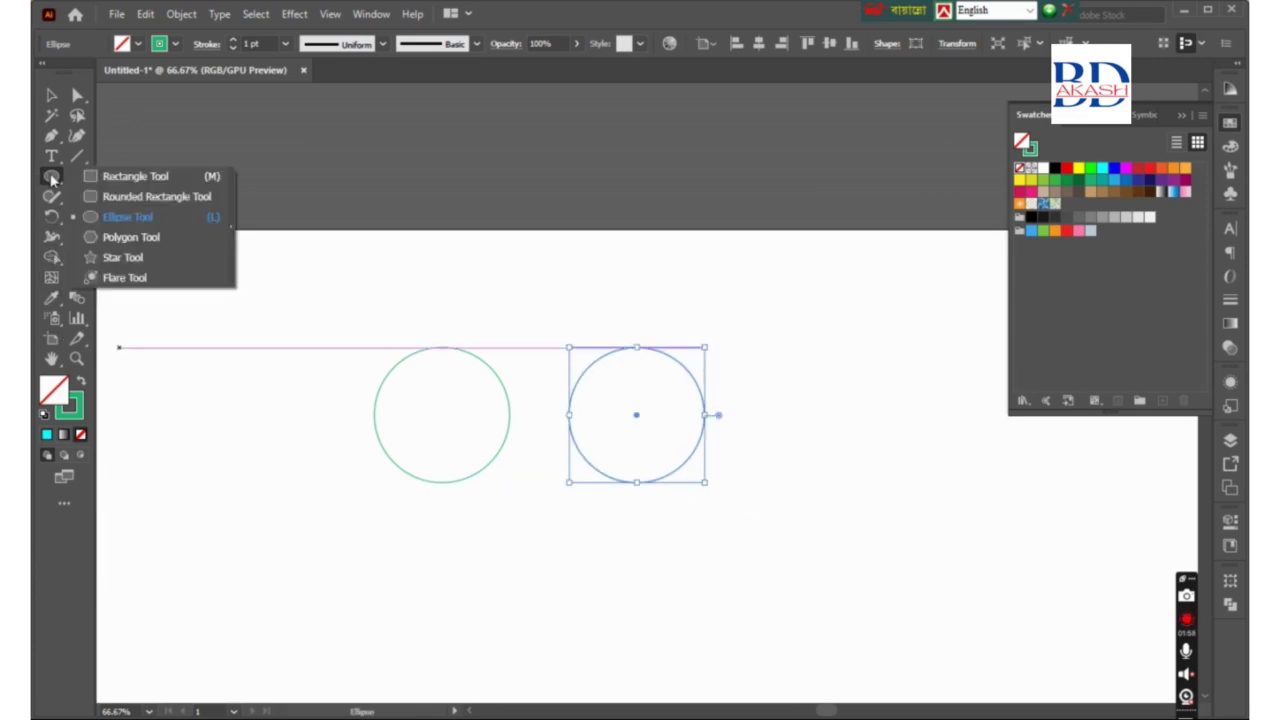
click(539, 404)
click(571, 391)
mouse_move(459, 275)
mouse_down()
mouse_move(741, 470)
mouse_move(1135, 576)
mouse_up()
Step: Stretch the rectangle's left side to the left circle's outer edge and close the Swatches panel
key(super+space)
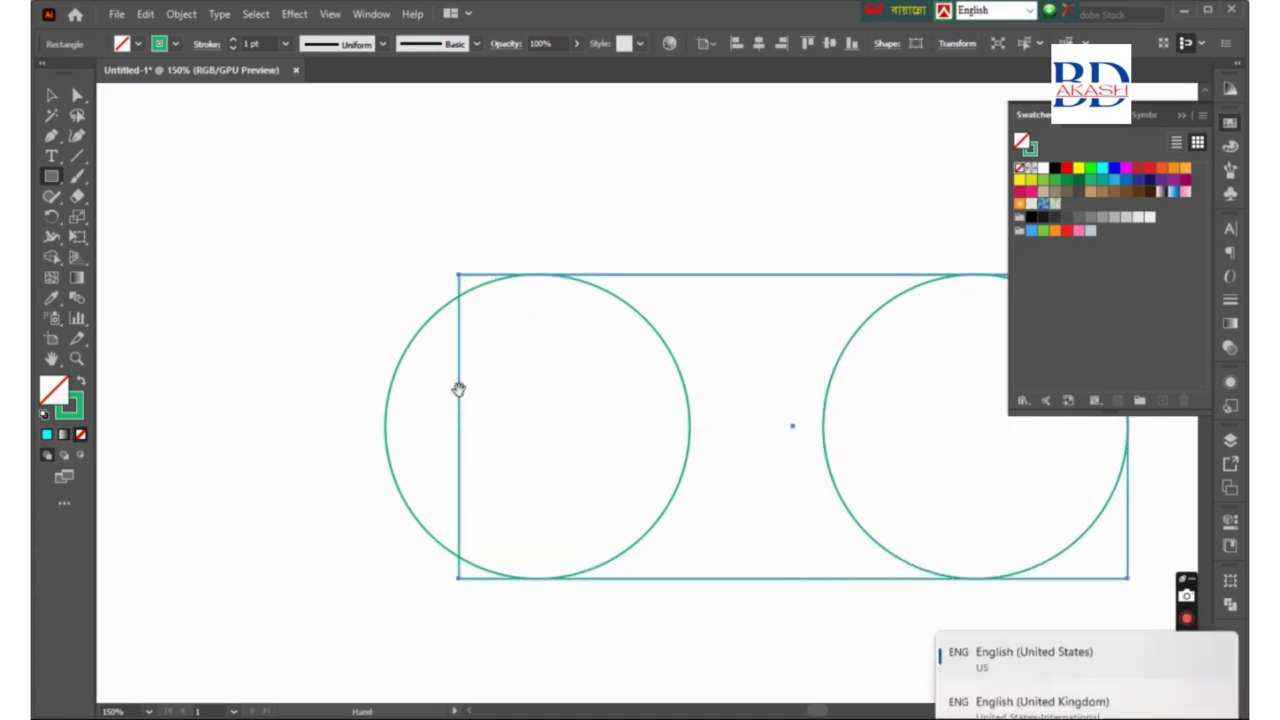
drag(459, 428, 386, 428)
click(526, 378)
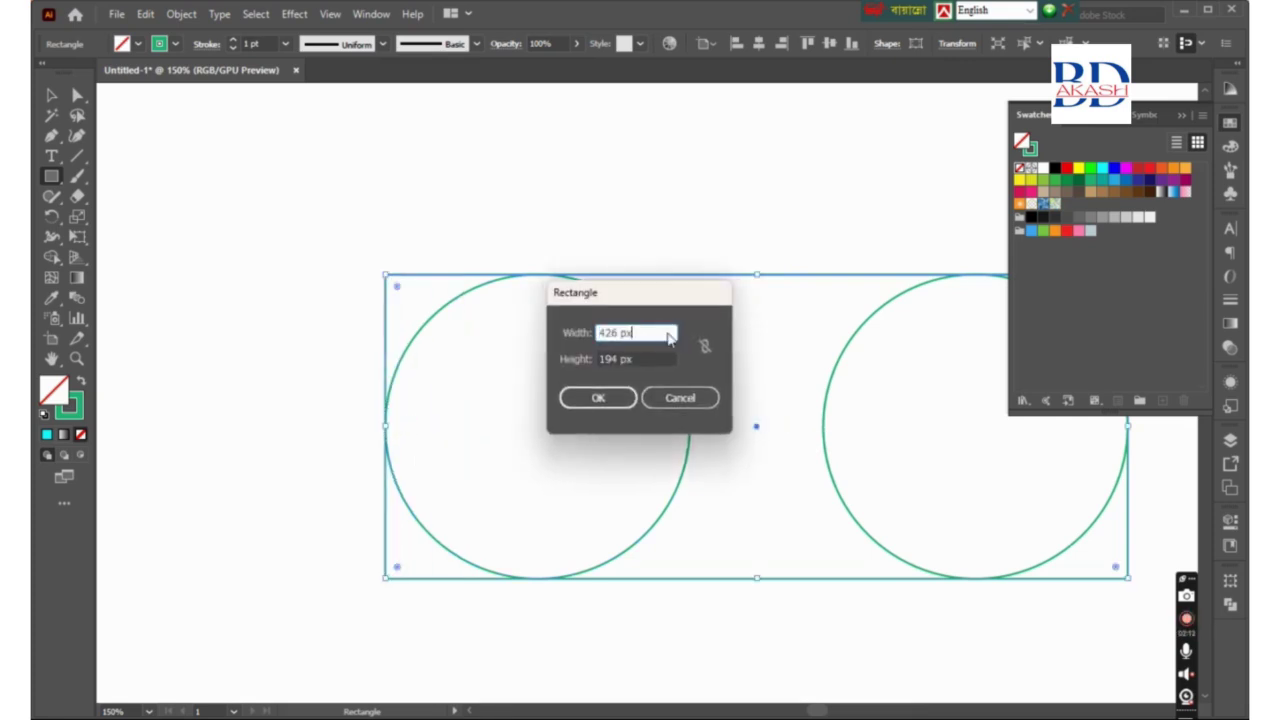
click(677, 400)
key(super+space)
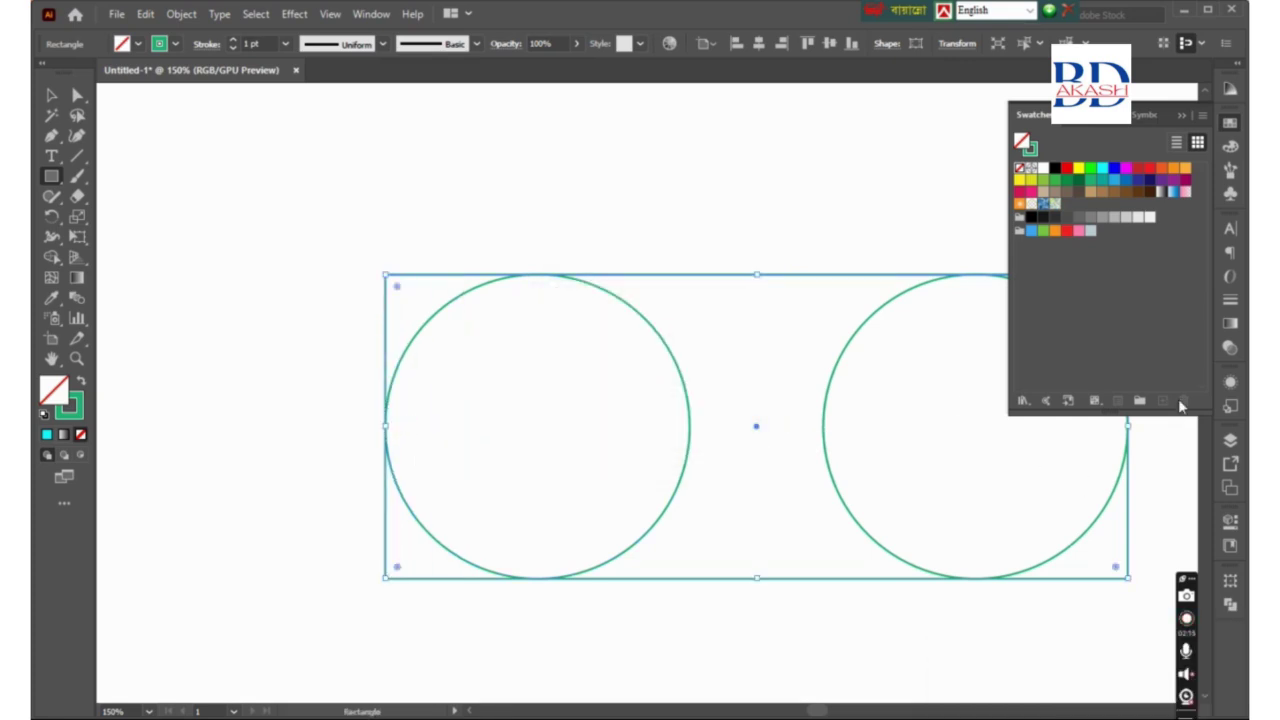
click(1180, 115)
click(670, 370)
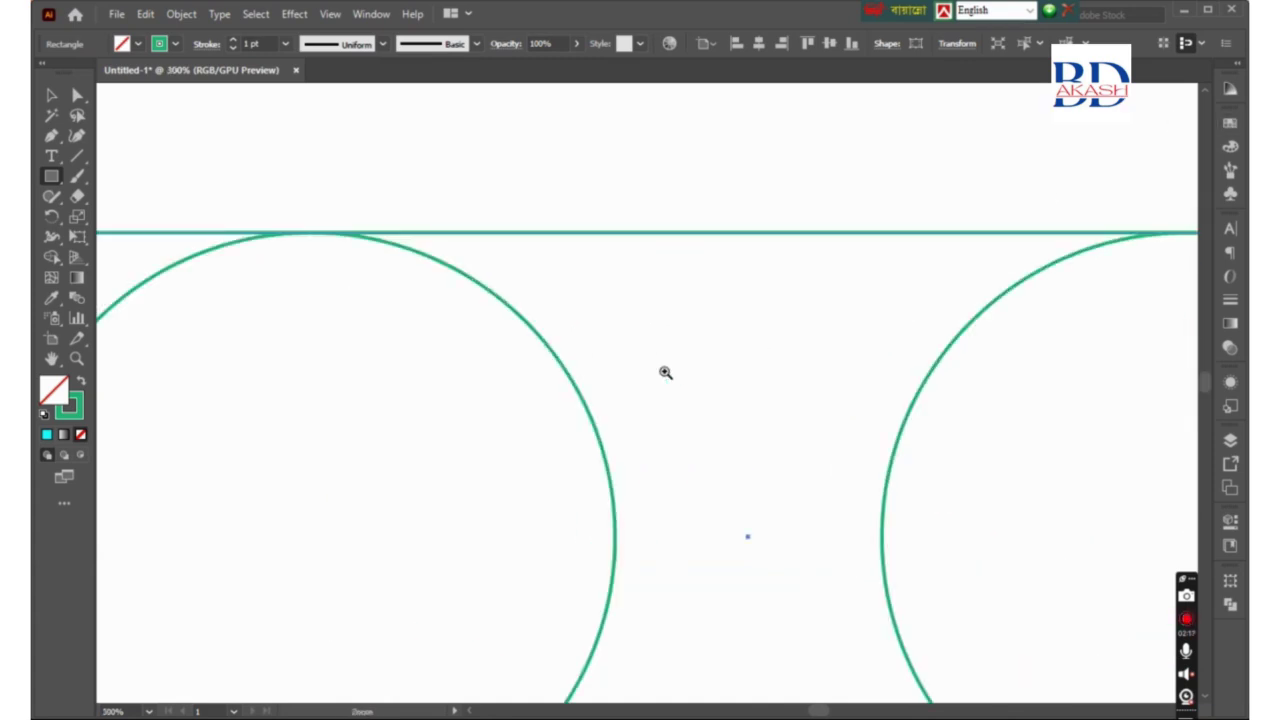
click(286, 300)
click(398, 302)
scroll(629, 237, up, 3)
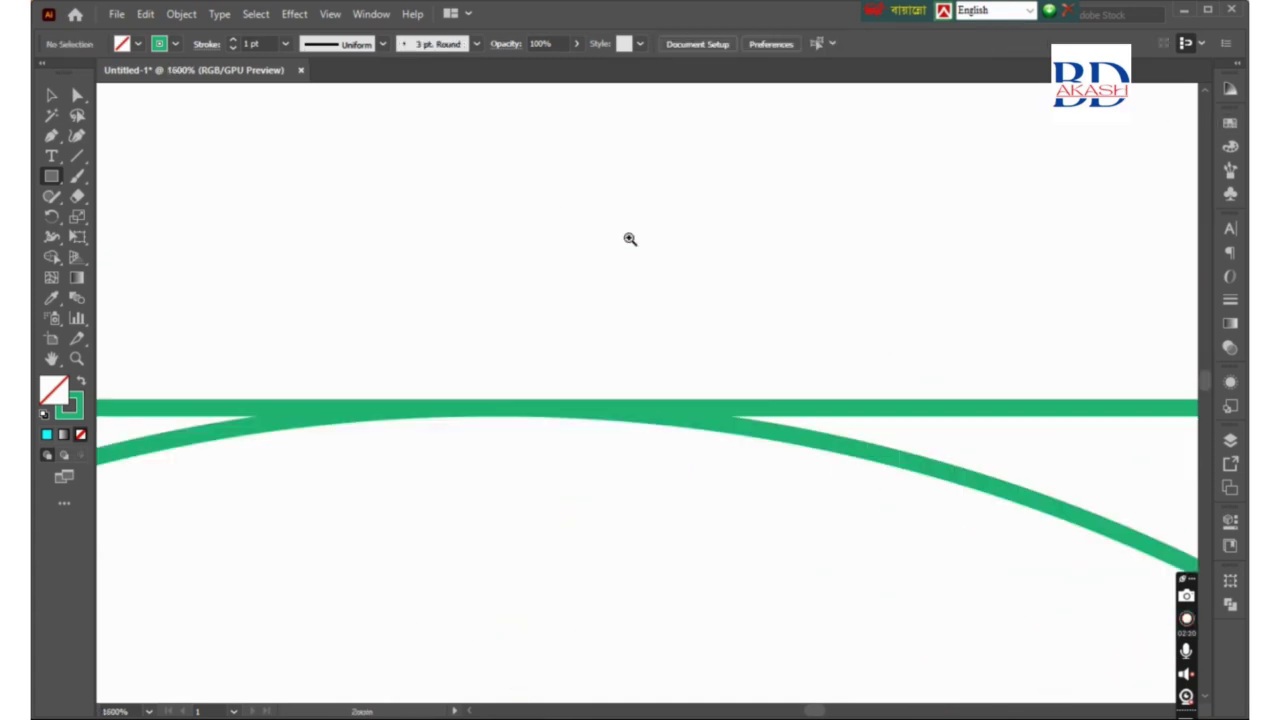
drag(443, 323, 597, 551)
key(ctrl+y)
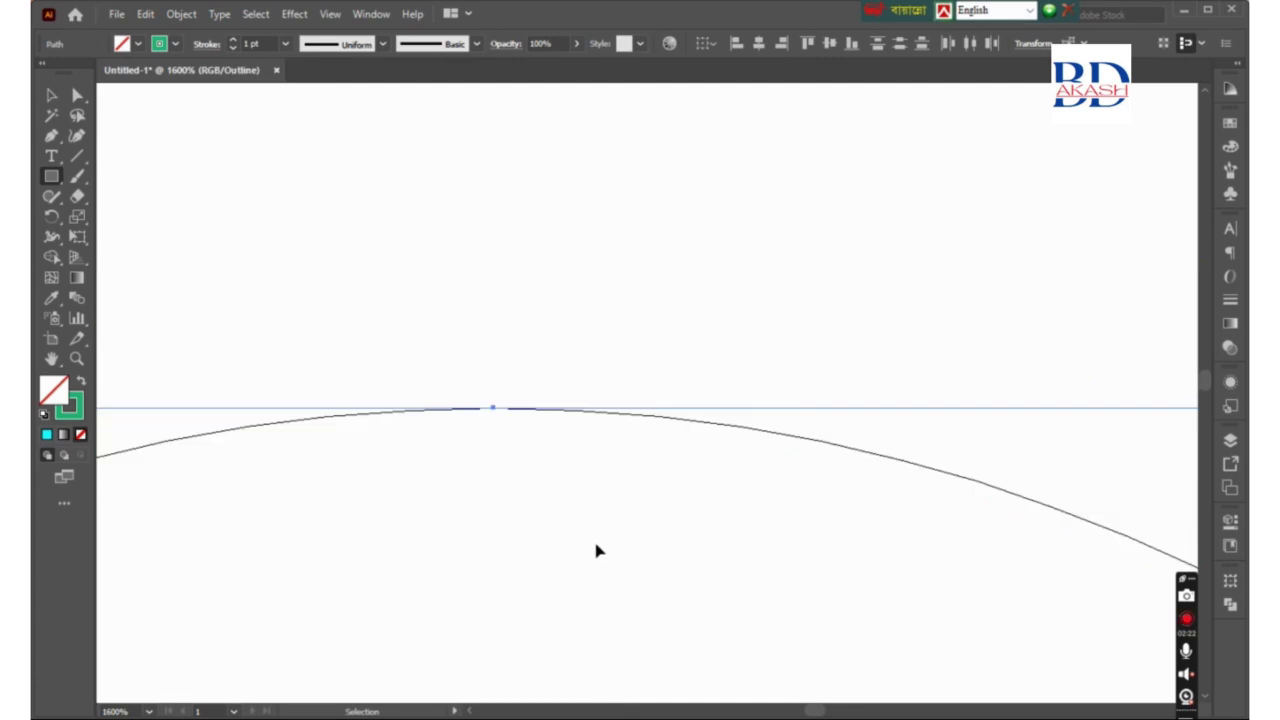
key(ctrl+y)
alt+click(844, 511)
alt+click(844, 511)
alt+click(844, 511)
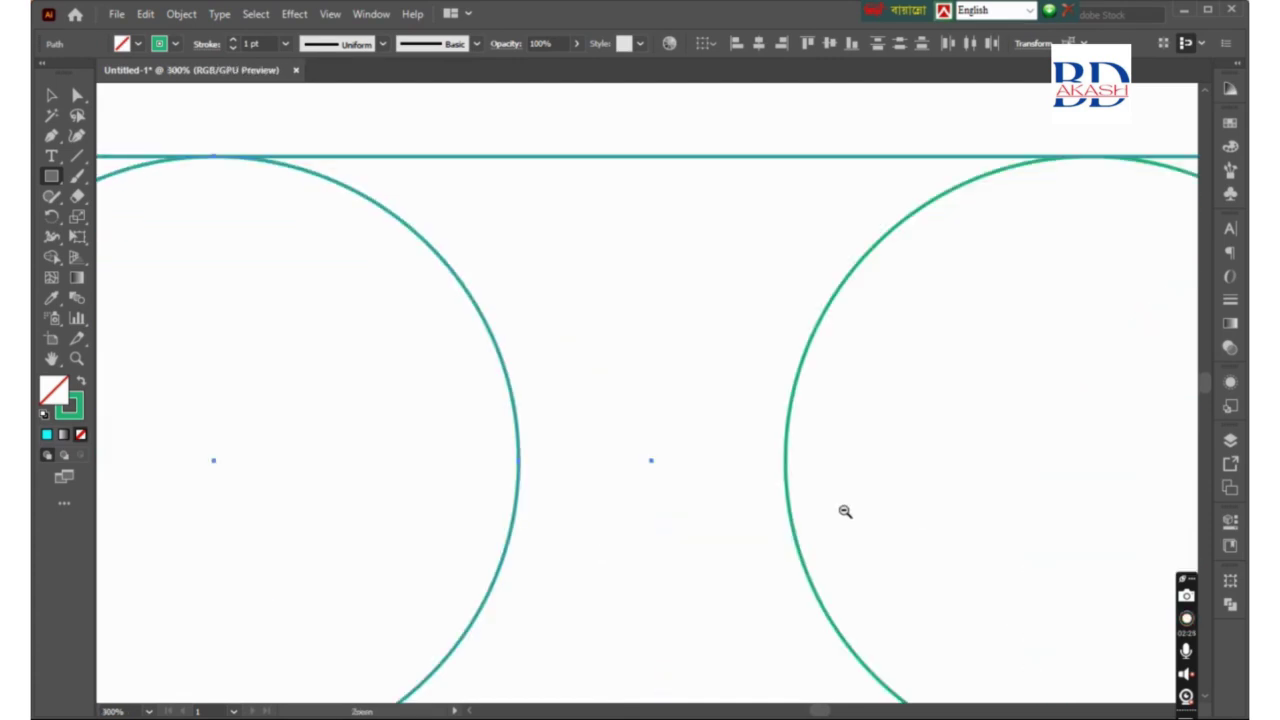
alt+click(1098, 413)
click(820, 429)
click(396, 395)
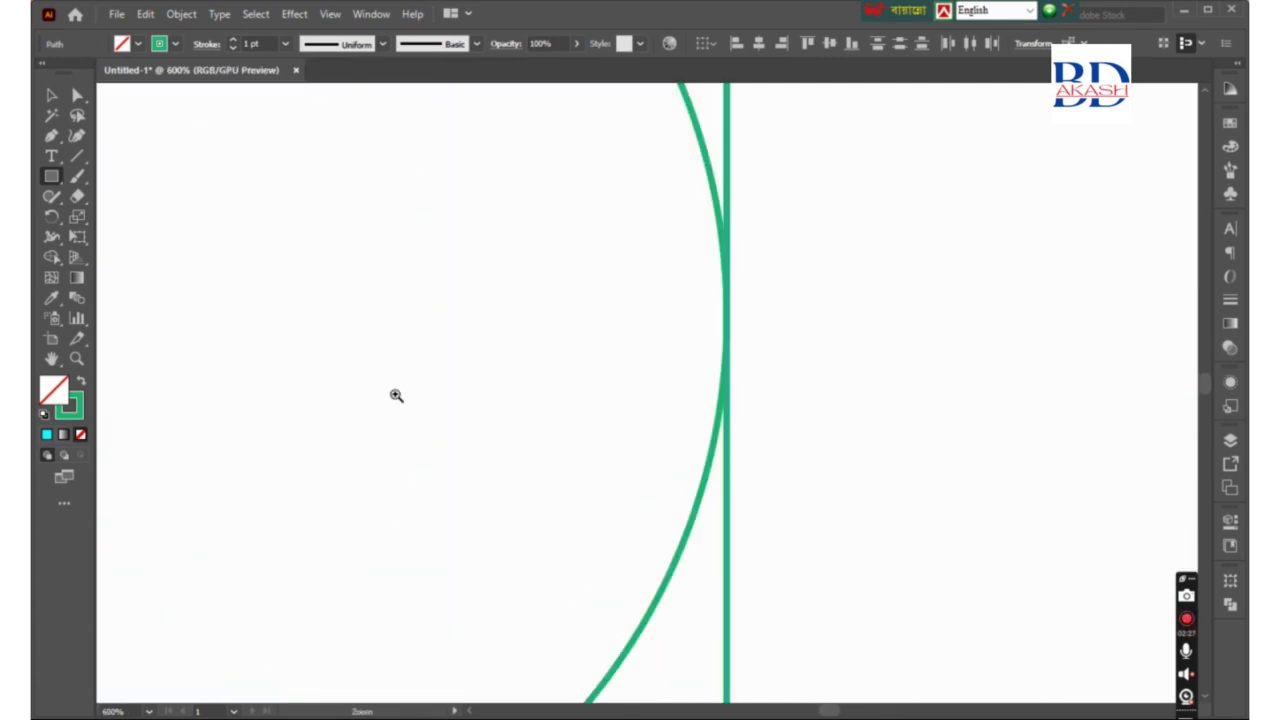
key(ctrl+y)
key(ctrl+y)
alt+click(410, 401)
alt+click(410, 401)
click(753, 522)
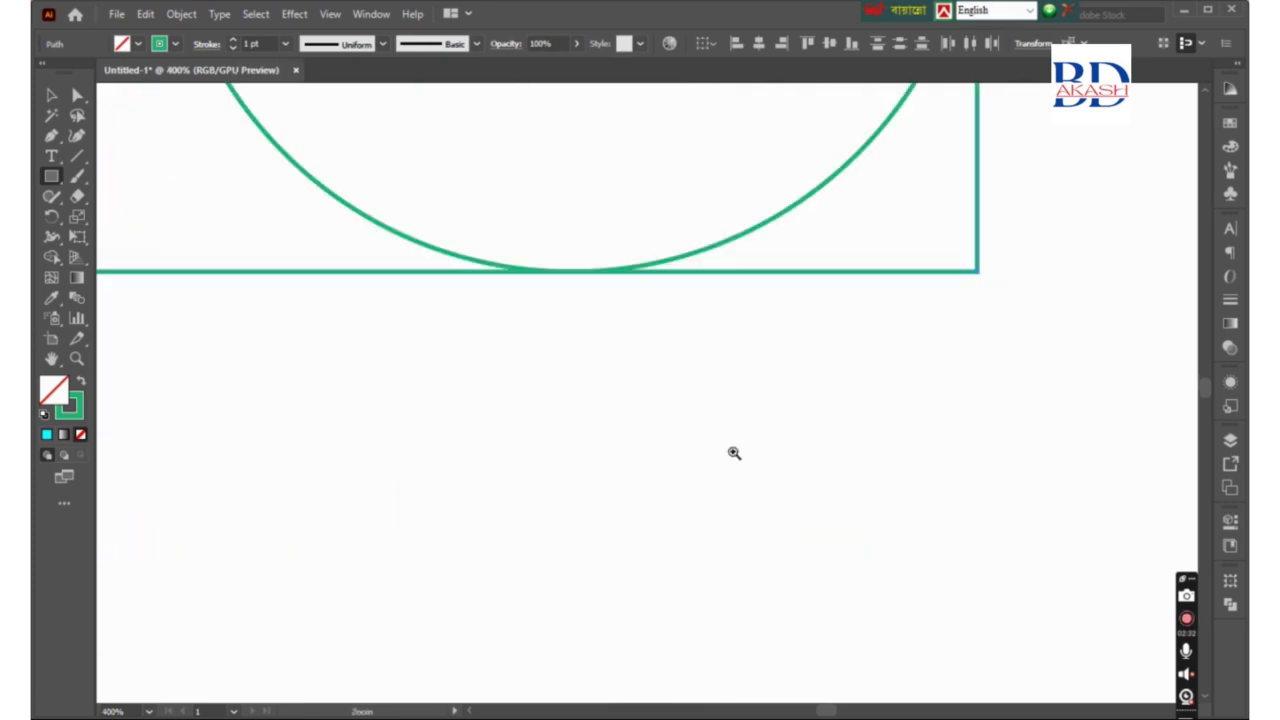
key(ctrl+y)
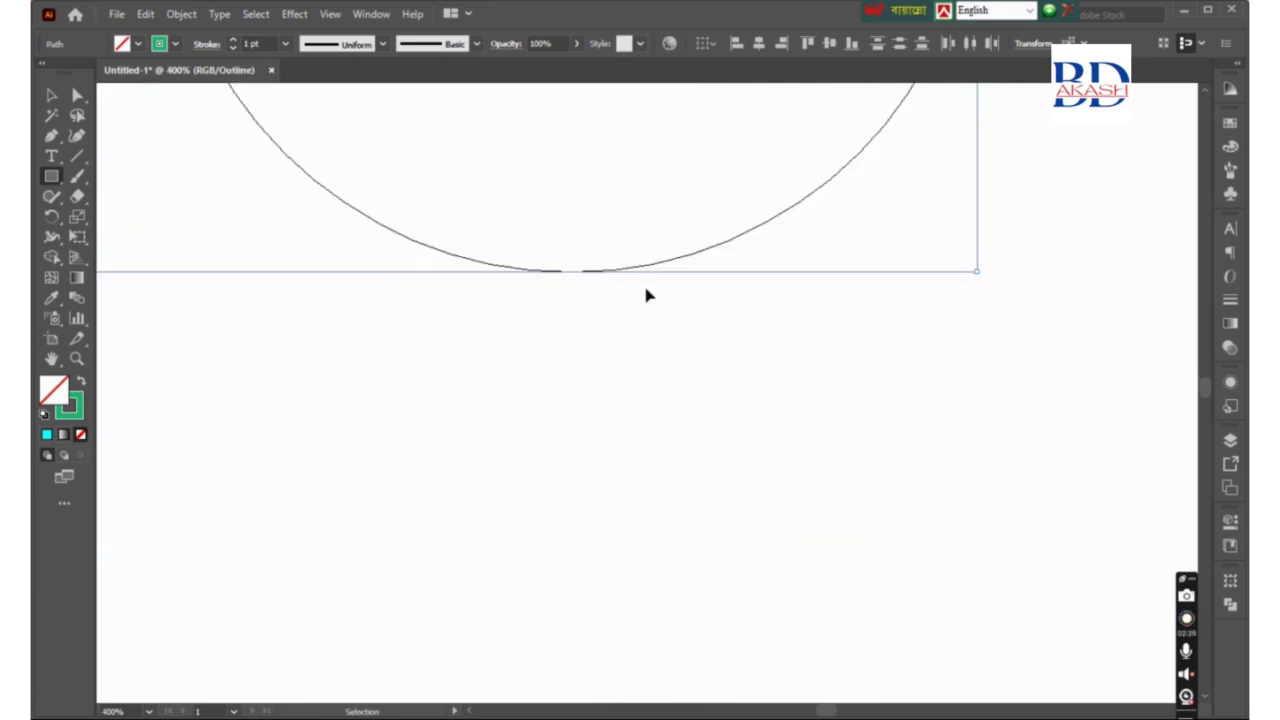
key(ctrl+y)
alt+click(445, 257)
alt+click(641, 284)
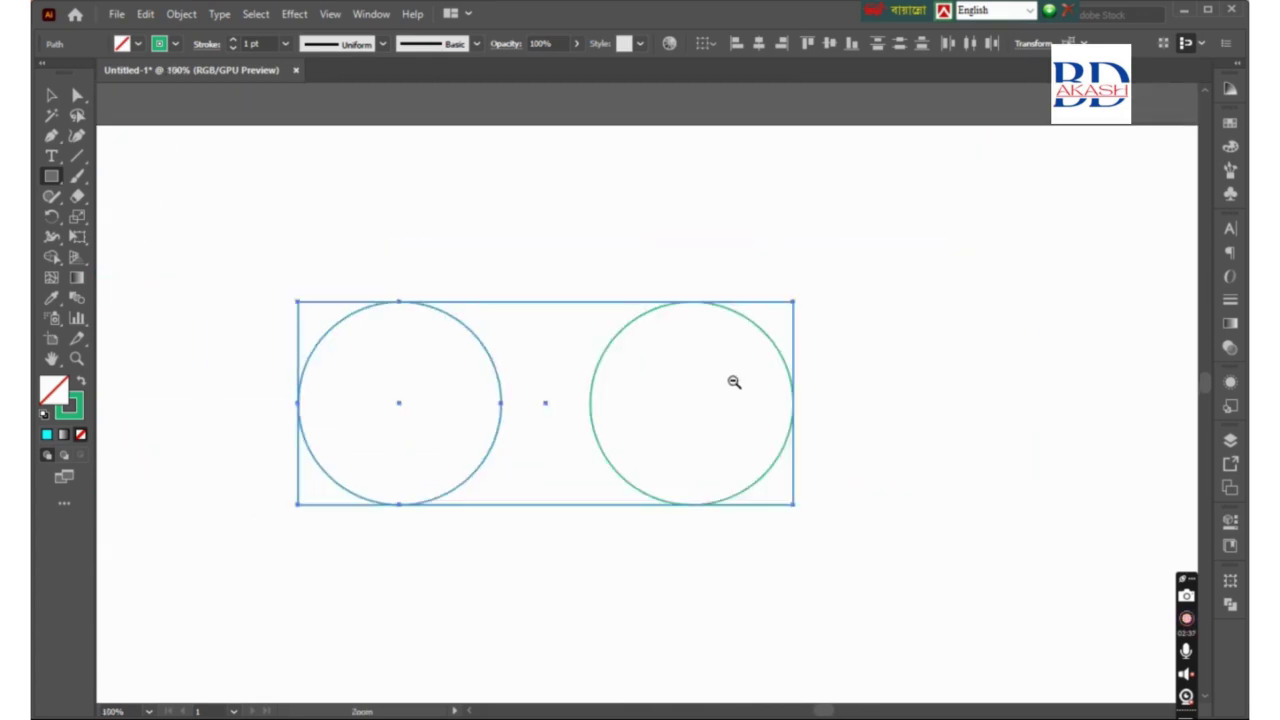
alt+click(434, 406)
click(52, 217)
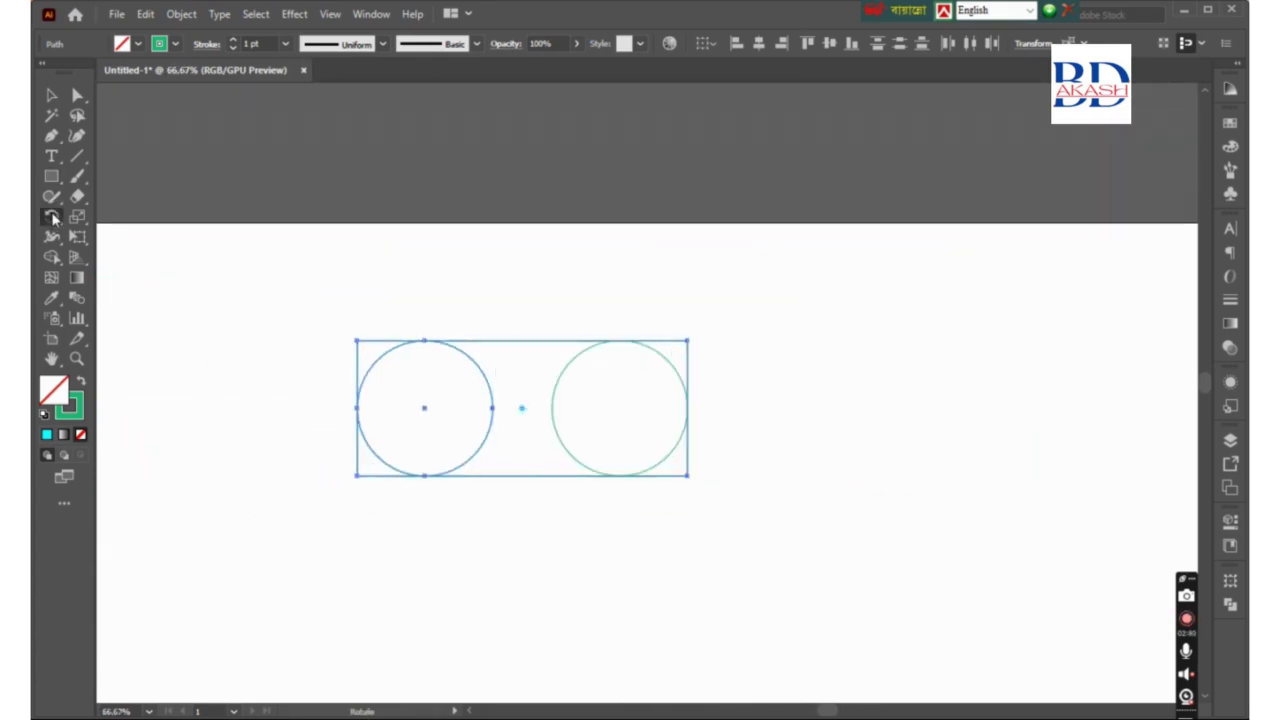
key(v)
alt+click(424, 407)
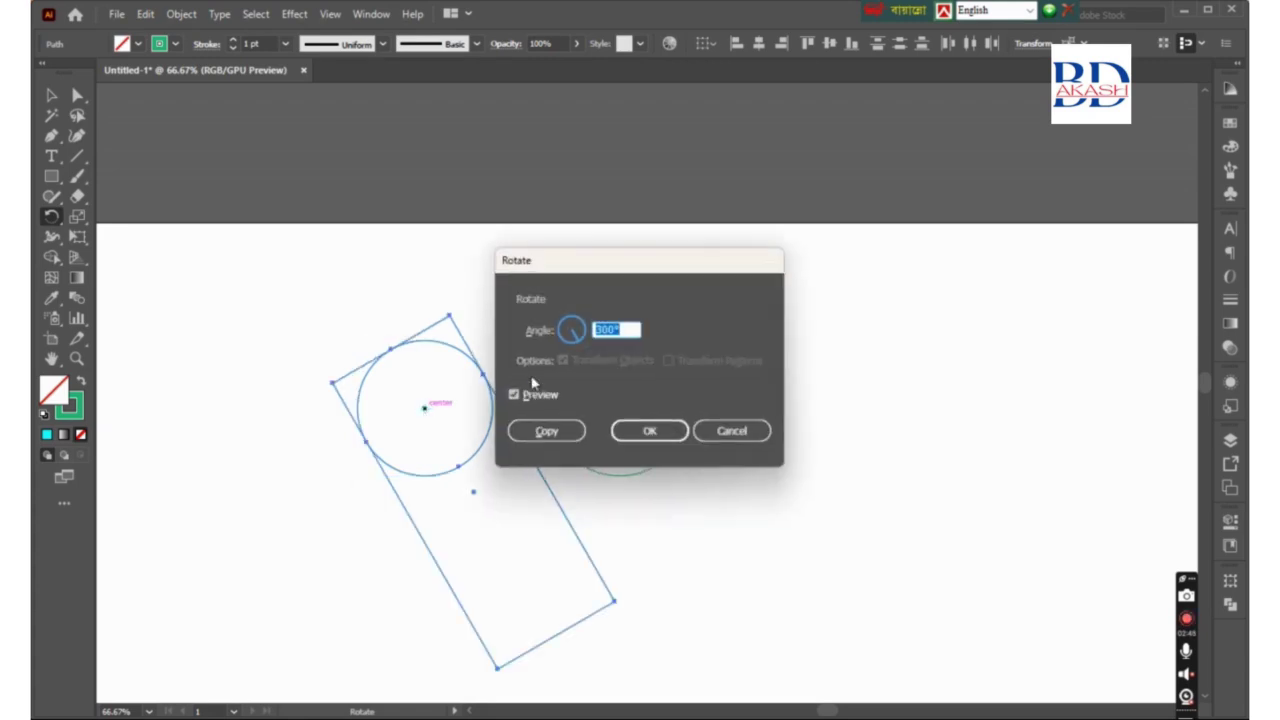
text(60)
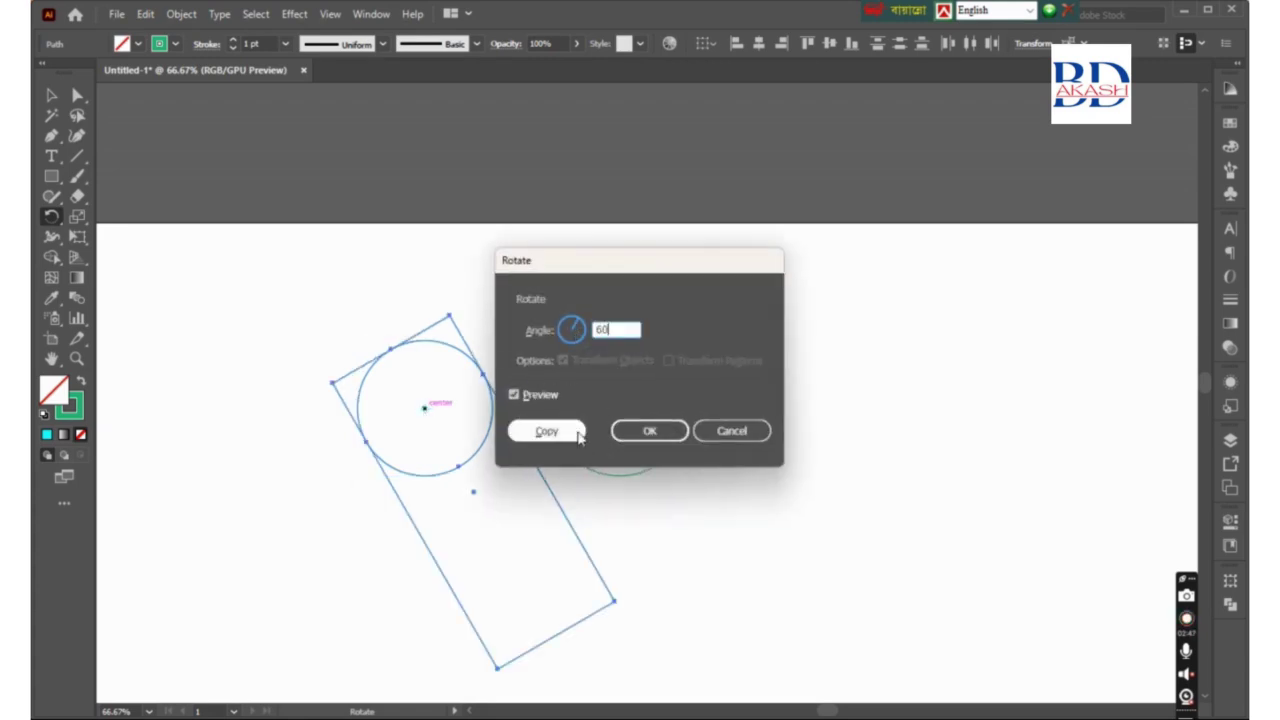
click(560, 431)
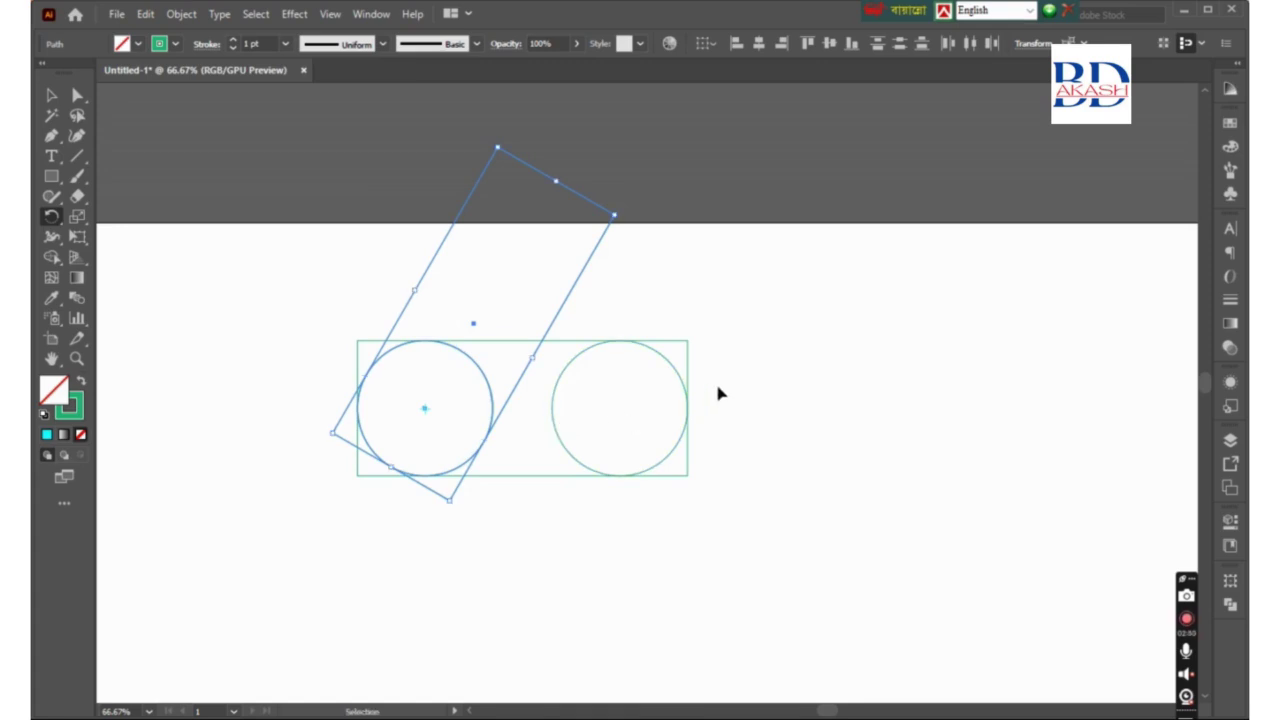
ctrl+click(662, 420)
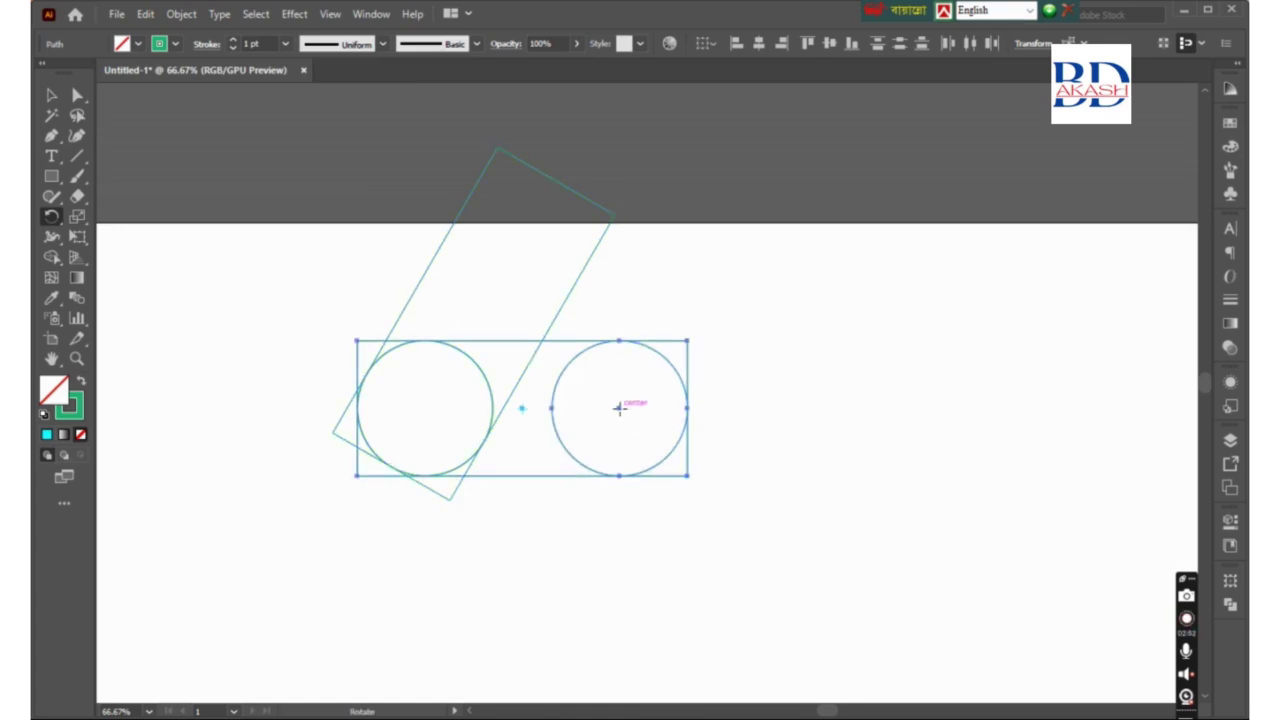
key(ctrl+z)
key(v)
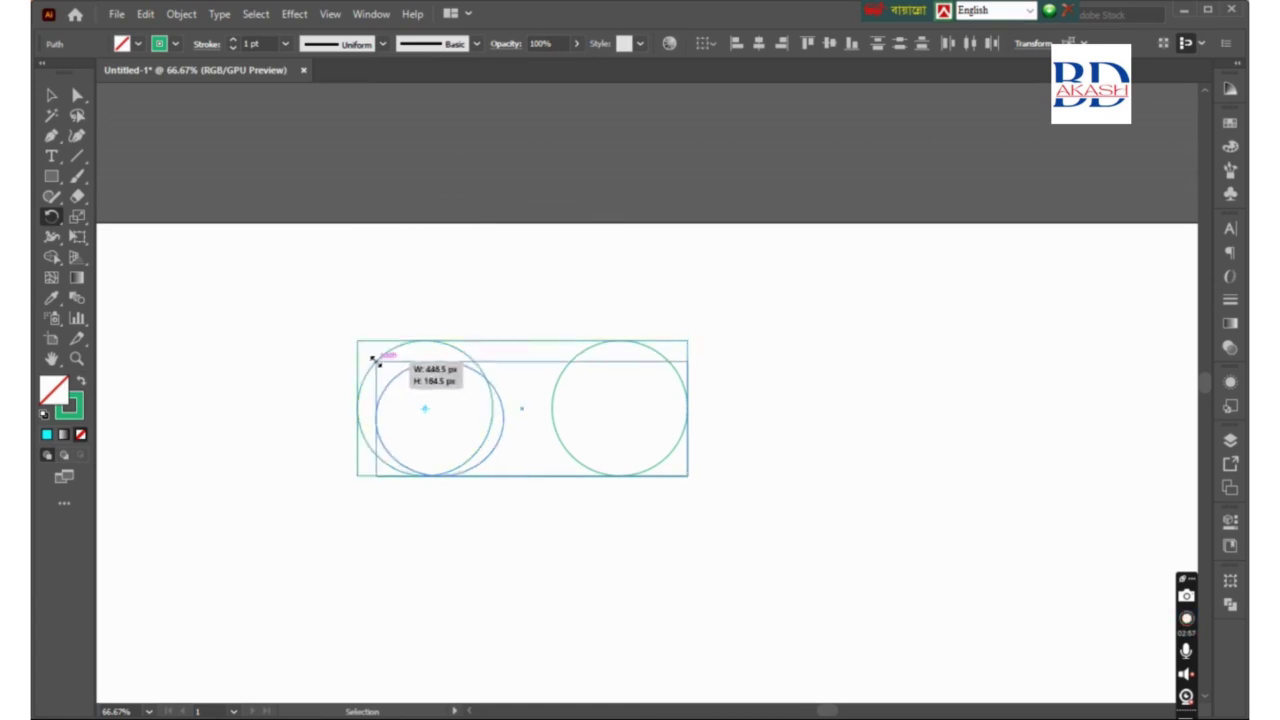
key(r)
key(v)
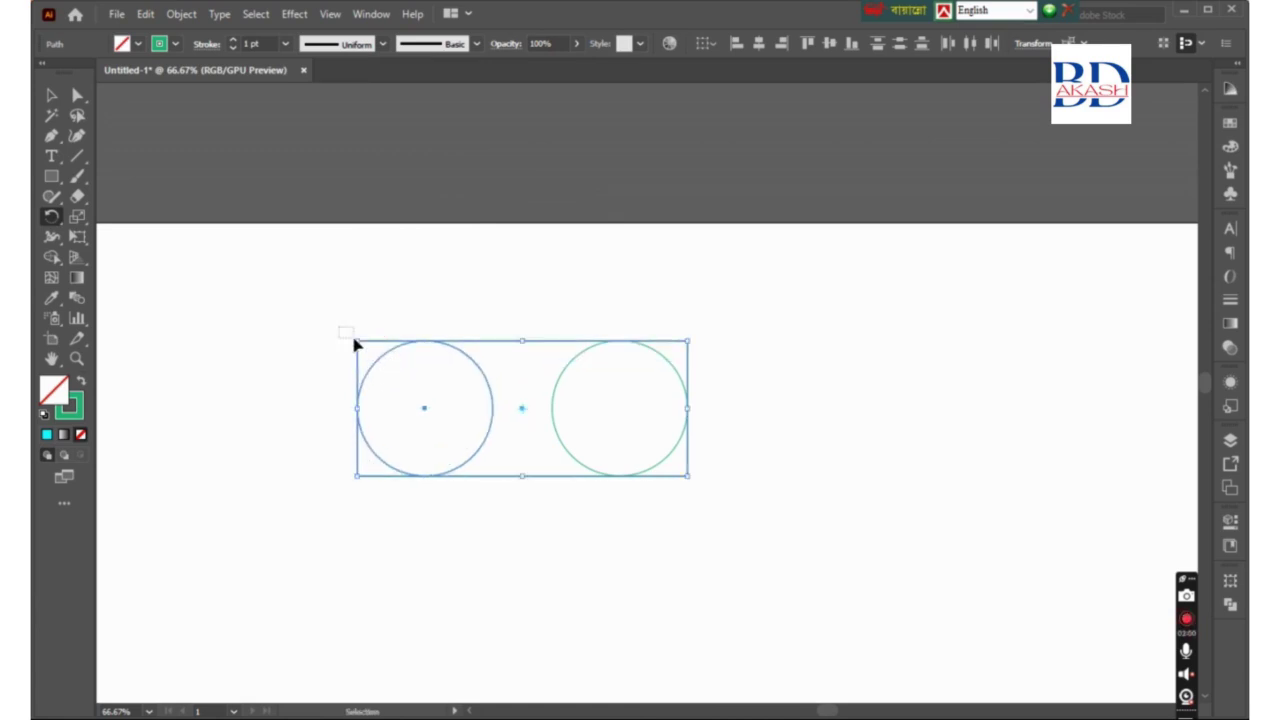
click(358, 347)
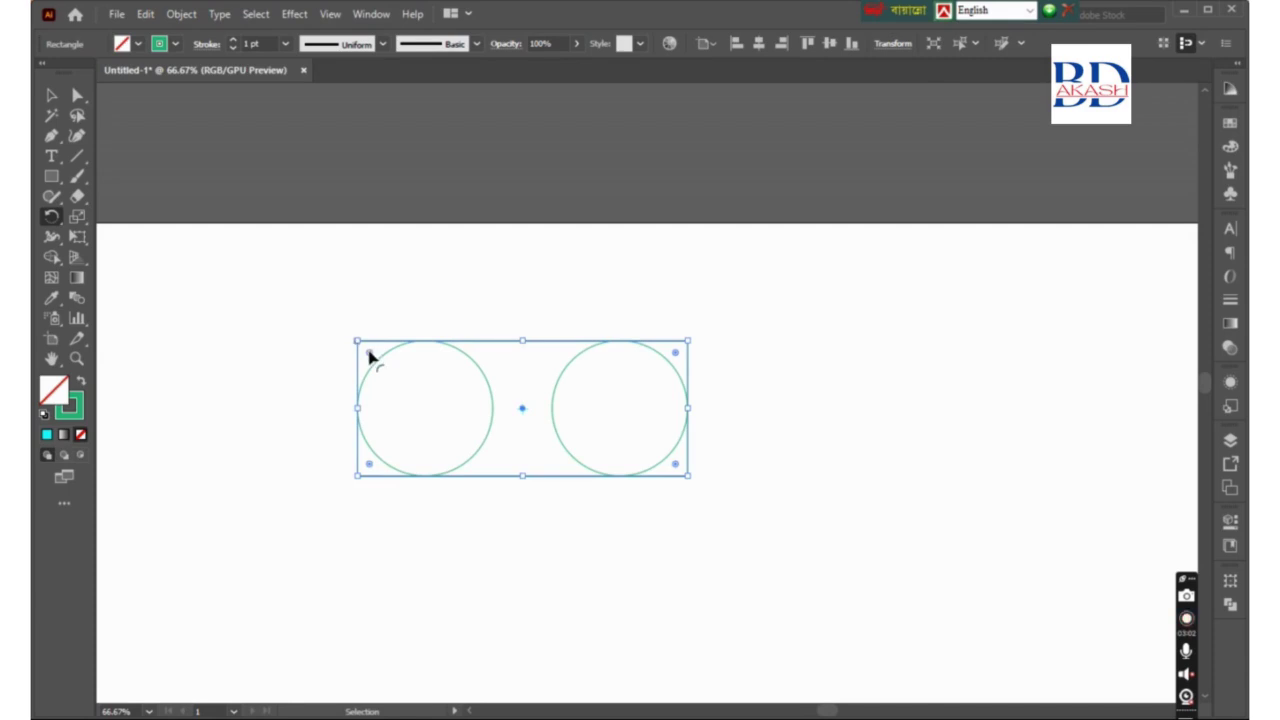
Step: Fully round the rectangle's corners into a capsule using the live corner widget
drag(369, 357, 420, 406)
click(503, 532)
key(z)
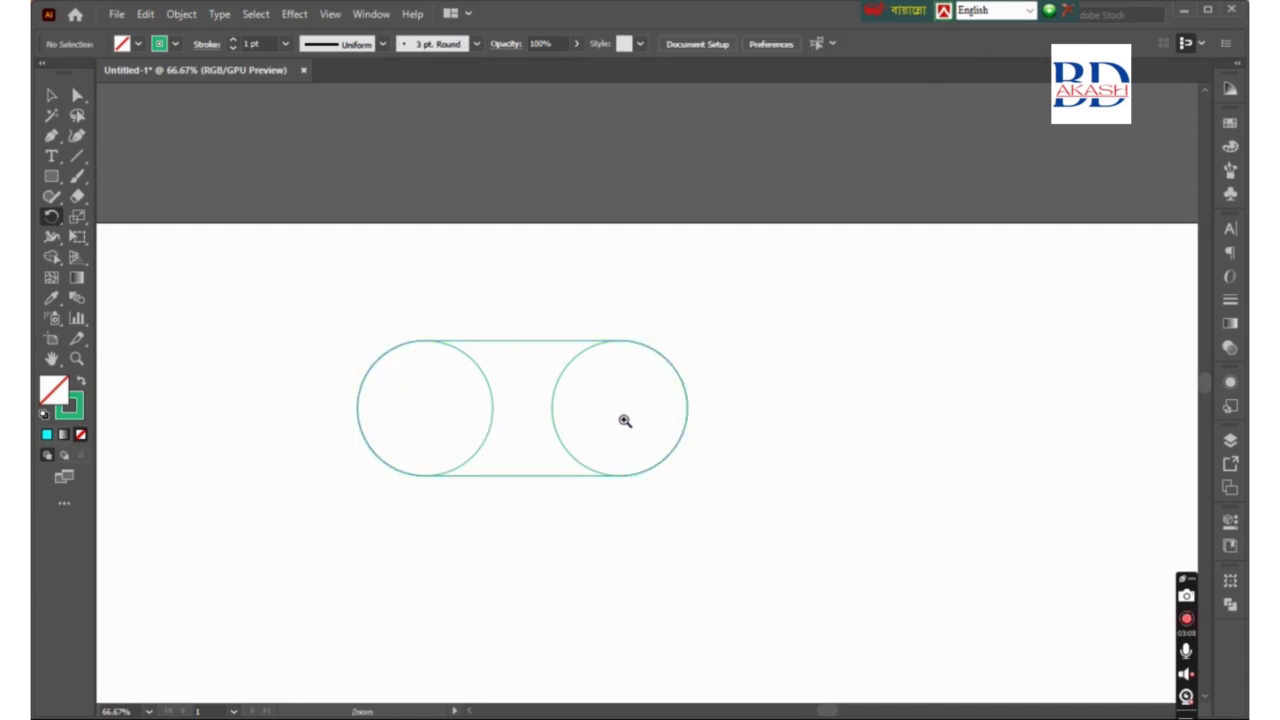
click(624, 420)
key(v)
Step: Move the capsule and circles lower on the artboard
drag(243, 246, 736, 559)
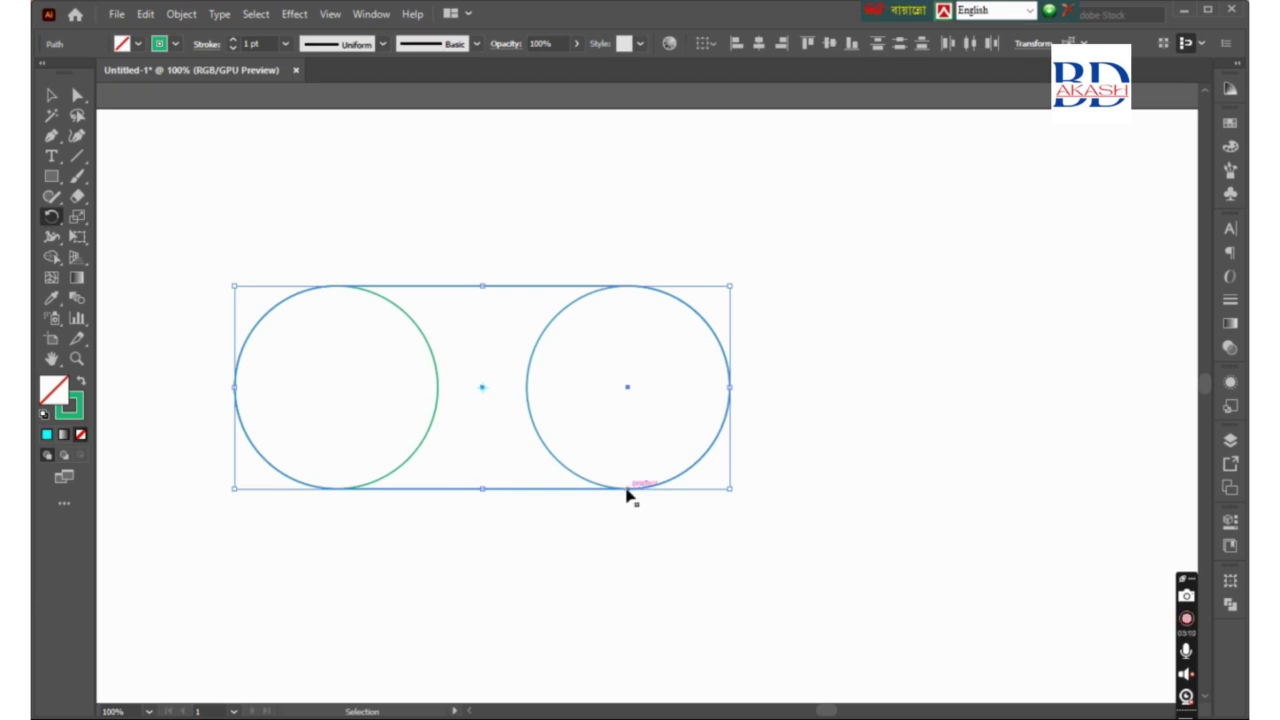
drag(630, 490, 712, 674)
key(ctrl+z)
drag(166, 256, 740, 630)
drag(631, 488, 732, 688)
click(806, 406)
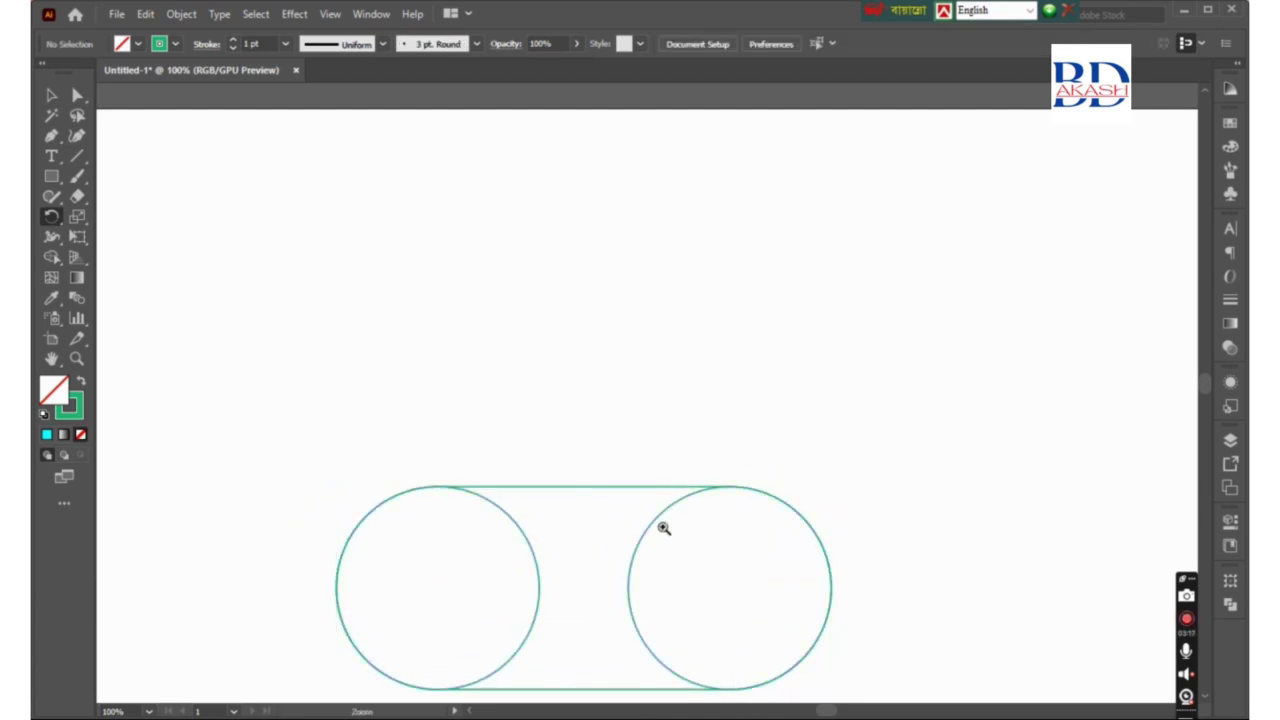
key(ctrl+plus)
Step: Make a copy of the capsule rotated 60° about the left circle's centre
drag(155, 387, 212, 460)
key(r)
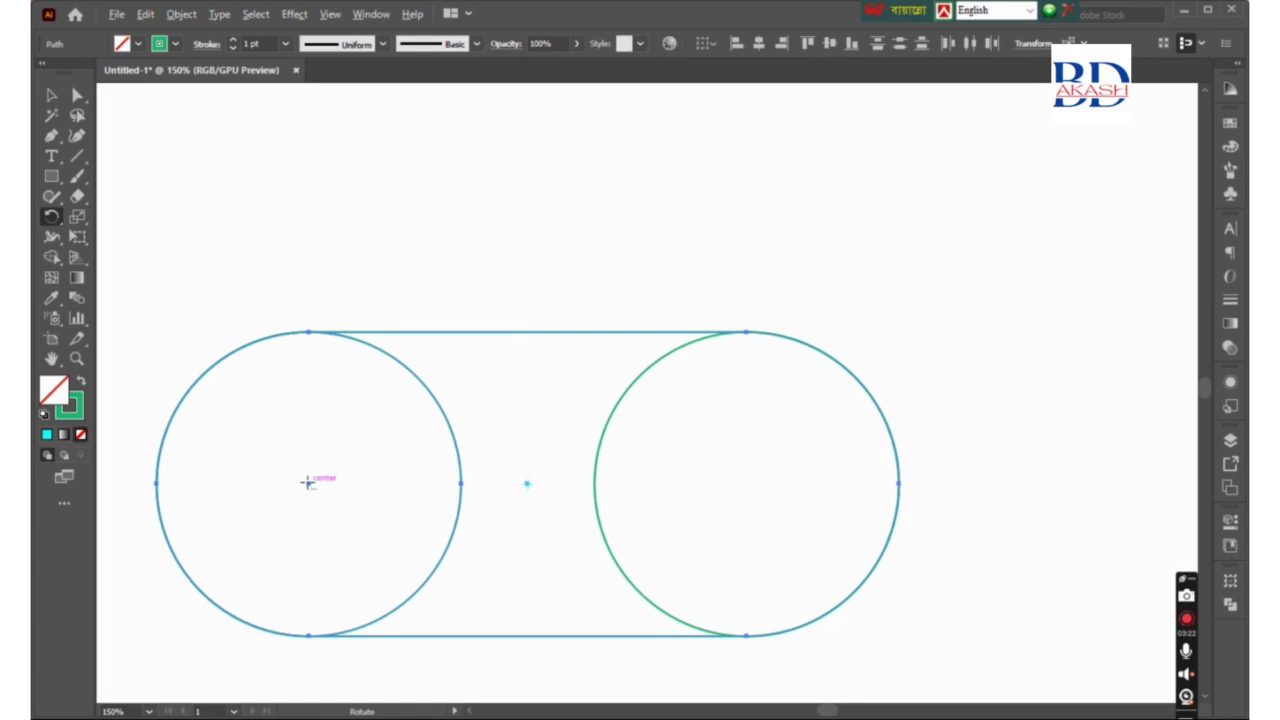
alt+click(308, 483)
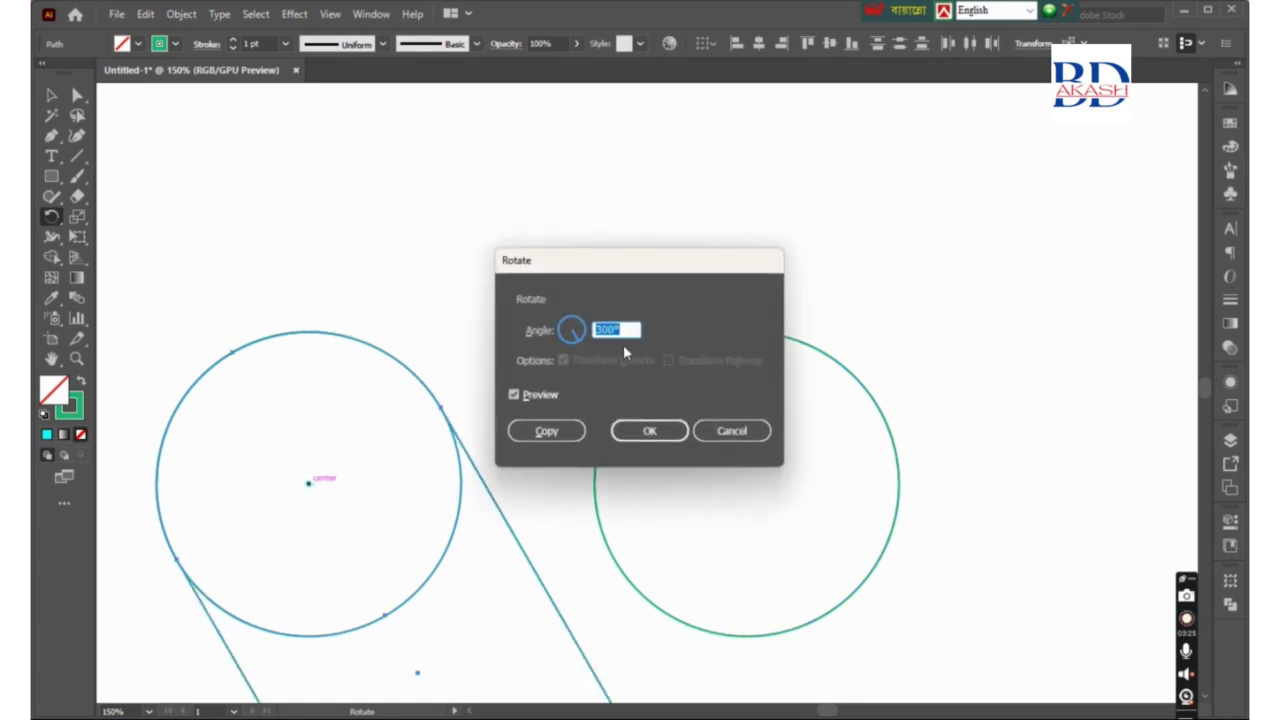
text(60)
click(546, 430)
key(ctrl+minus)
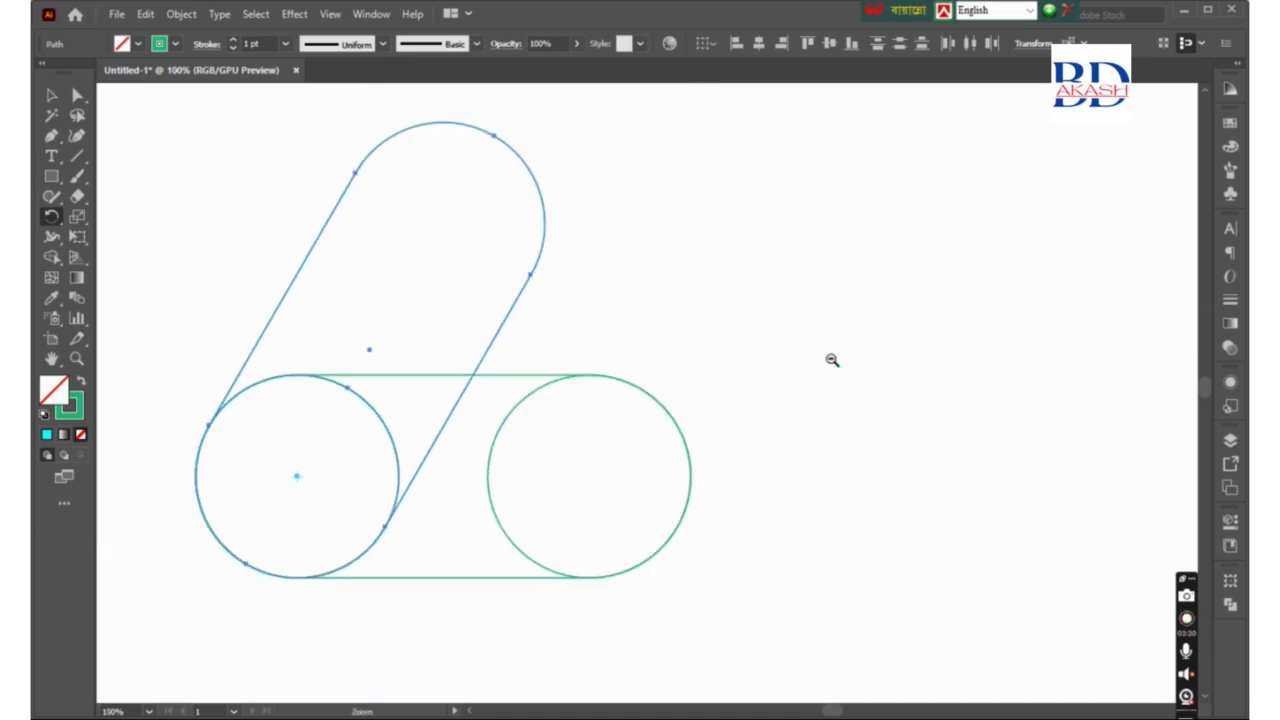
Step: Make a copy of the original capsule rotated 300° about the right circle's centre
click(682, 428)
key(r)
alt+click(590, 474)
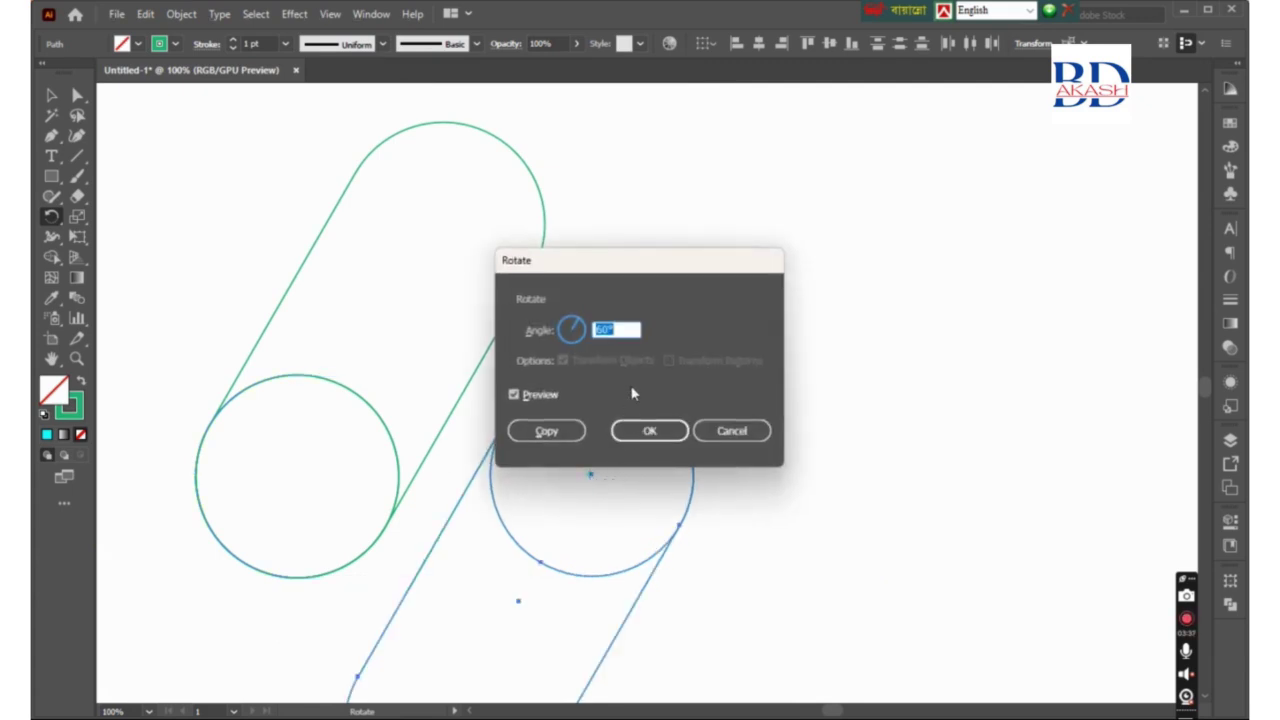
text(300)
click(540, 436)
Step: Undo the misplaced copy and make a new 300° rotated copy about the circle's centre
click(722, 272)
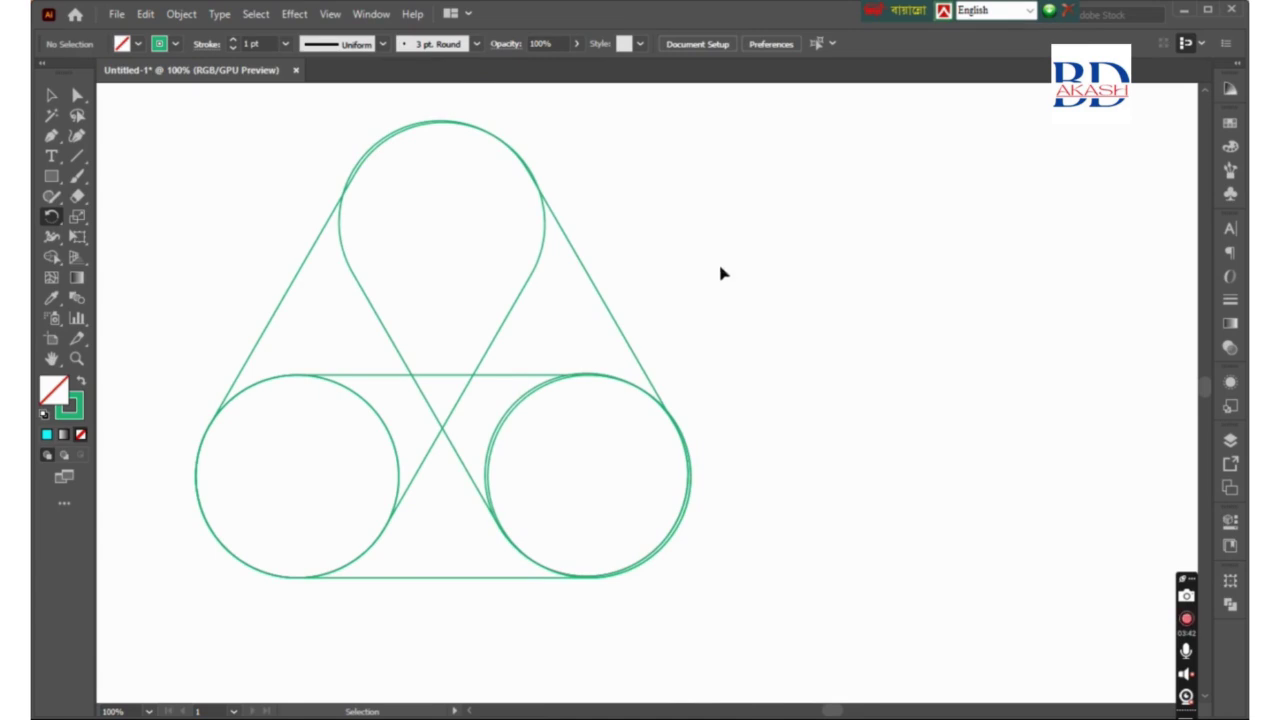
key(z)
click(602, 360)
click(622, 424)
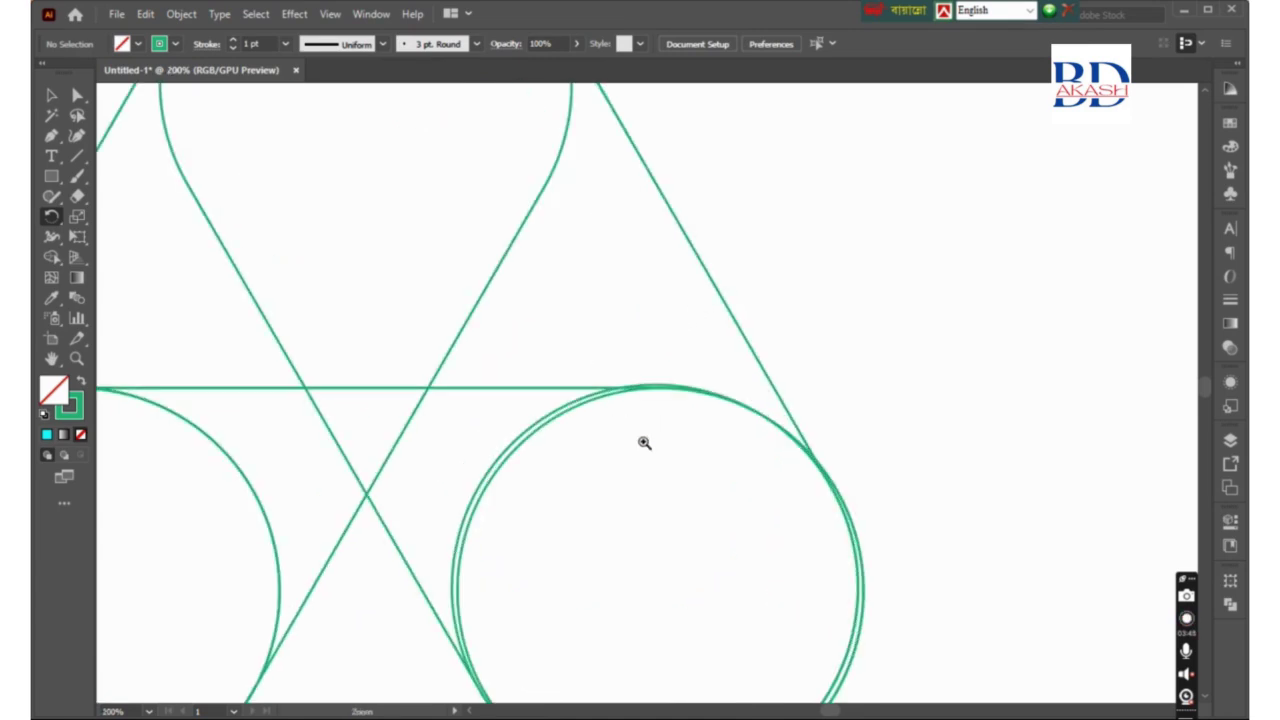
key(ctrl+z)
click(678, 588)
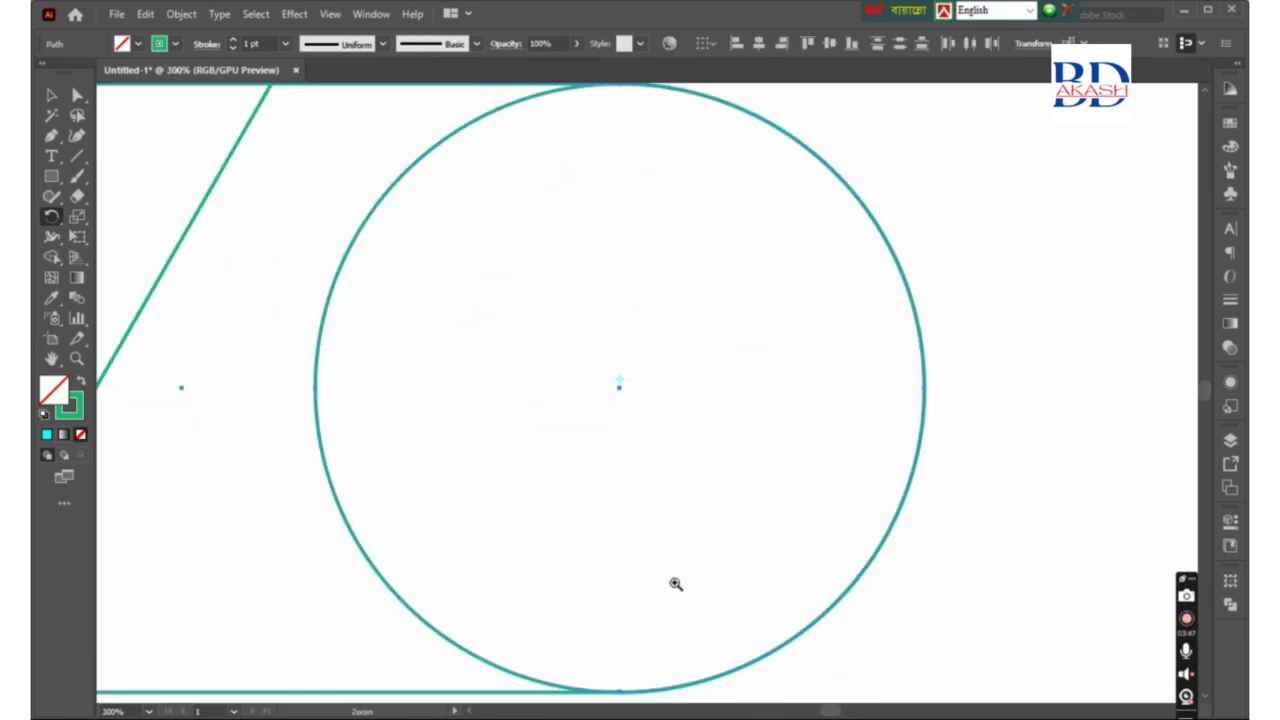
click(659, 399)
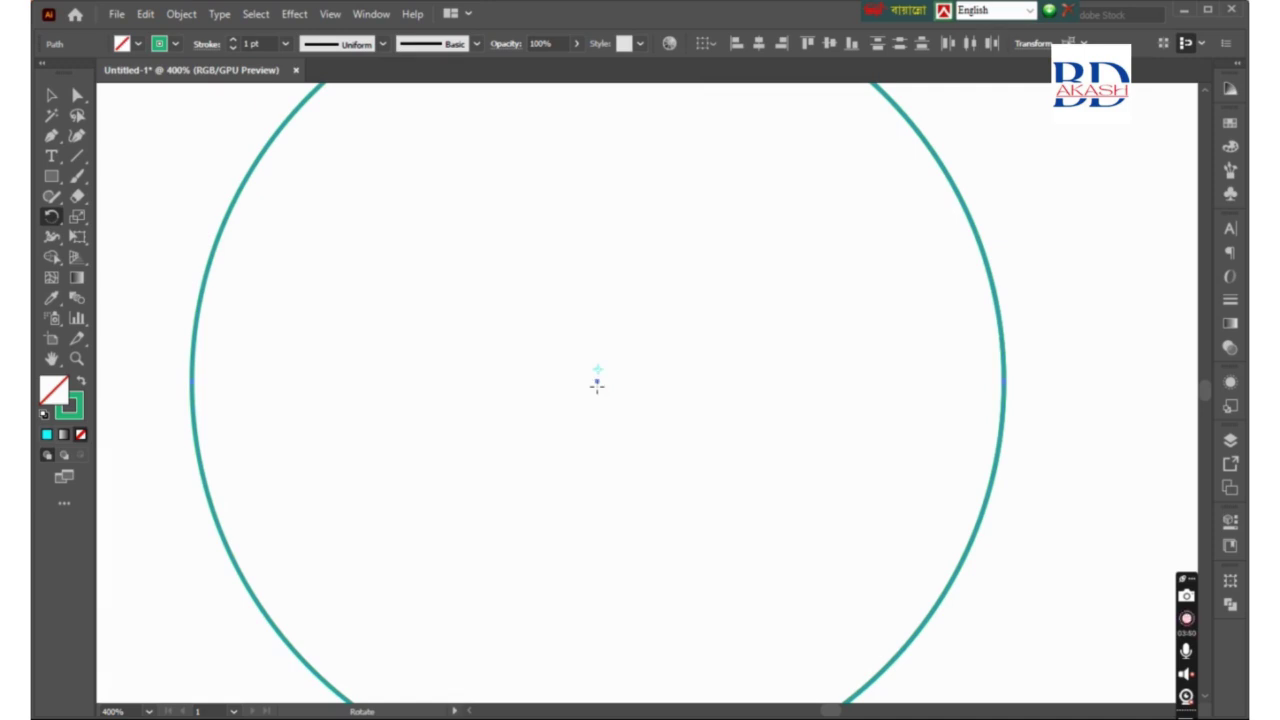
alt+click(597, 378)
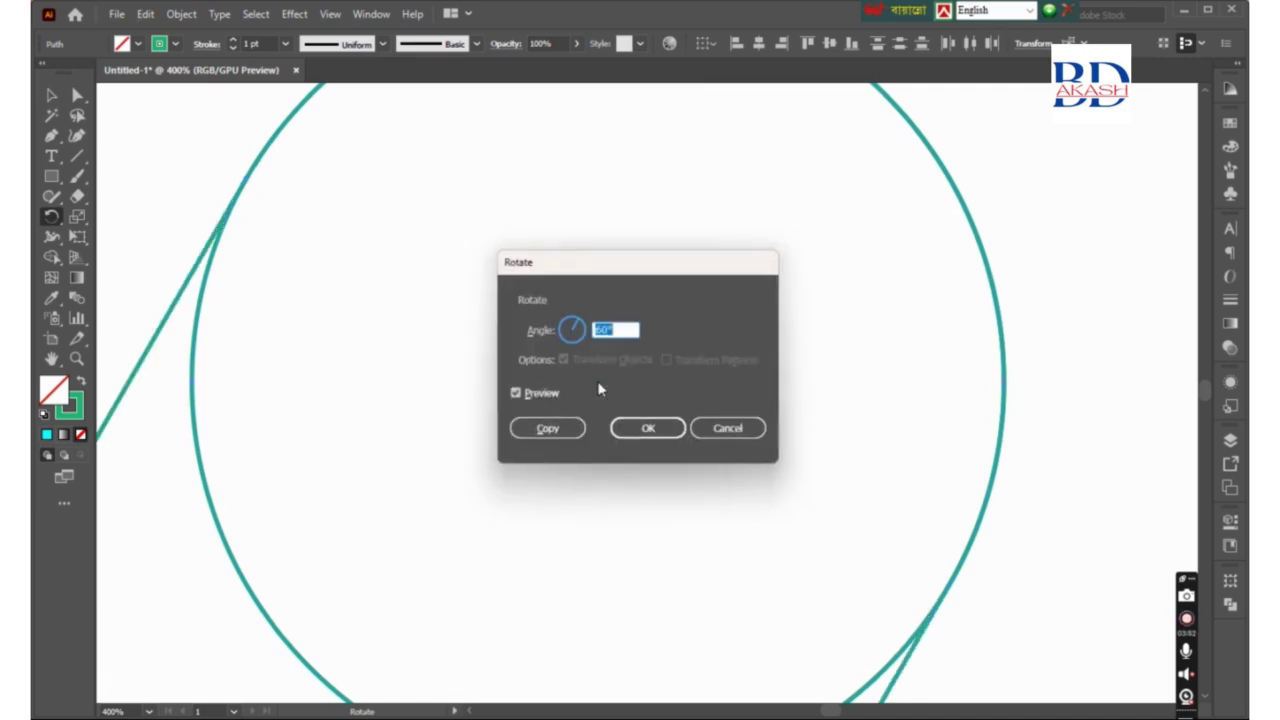
text(300)
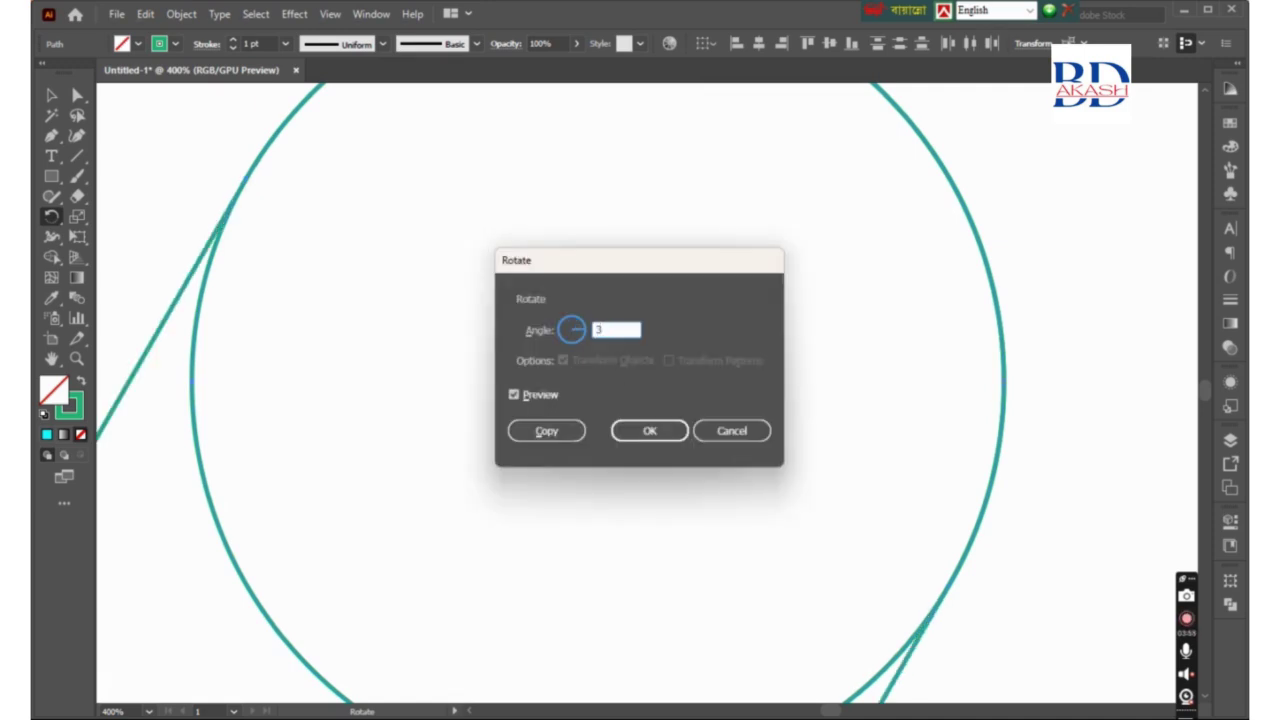
click(546, 432)
Step: Switch to Outline view and inspect where the new band meets the top circle
ctrl+alt+click(507, 286)
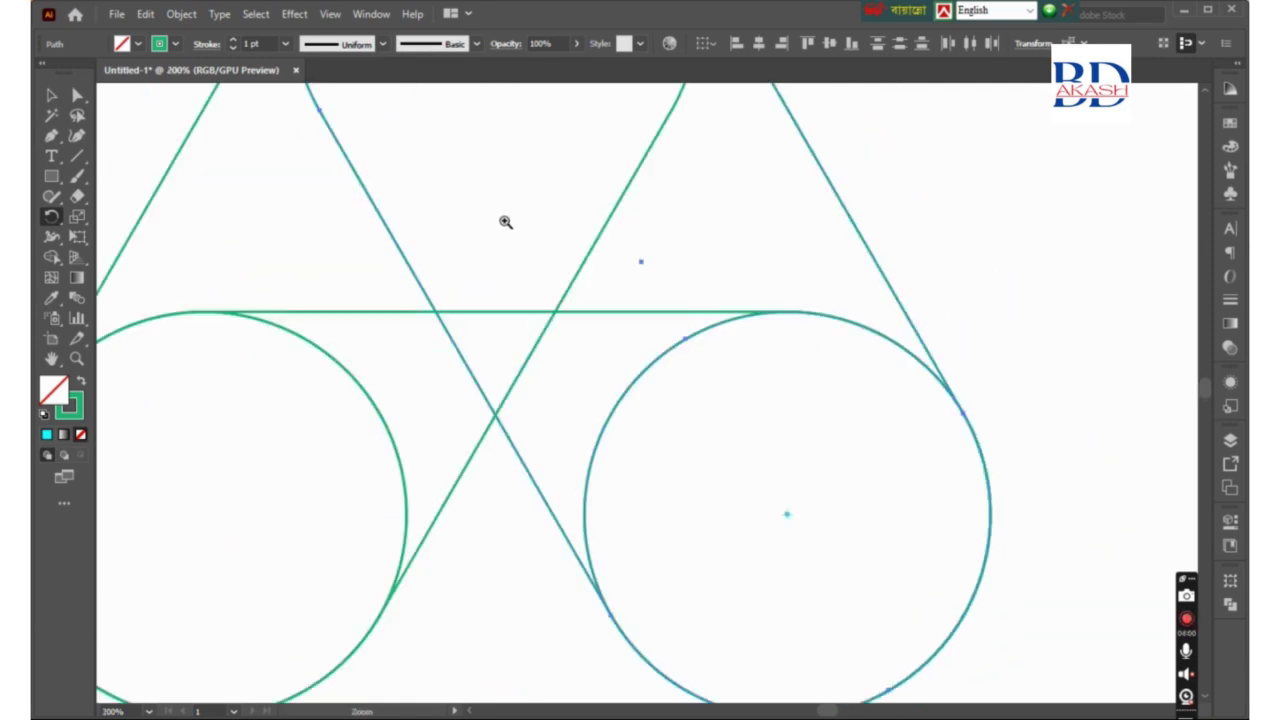
alt+click(491, 166)
alt+click(583, 257)
click(851, 474)
click(706, 430)
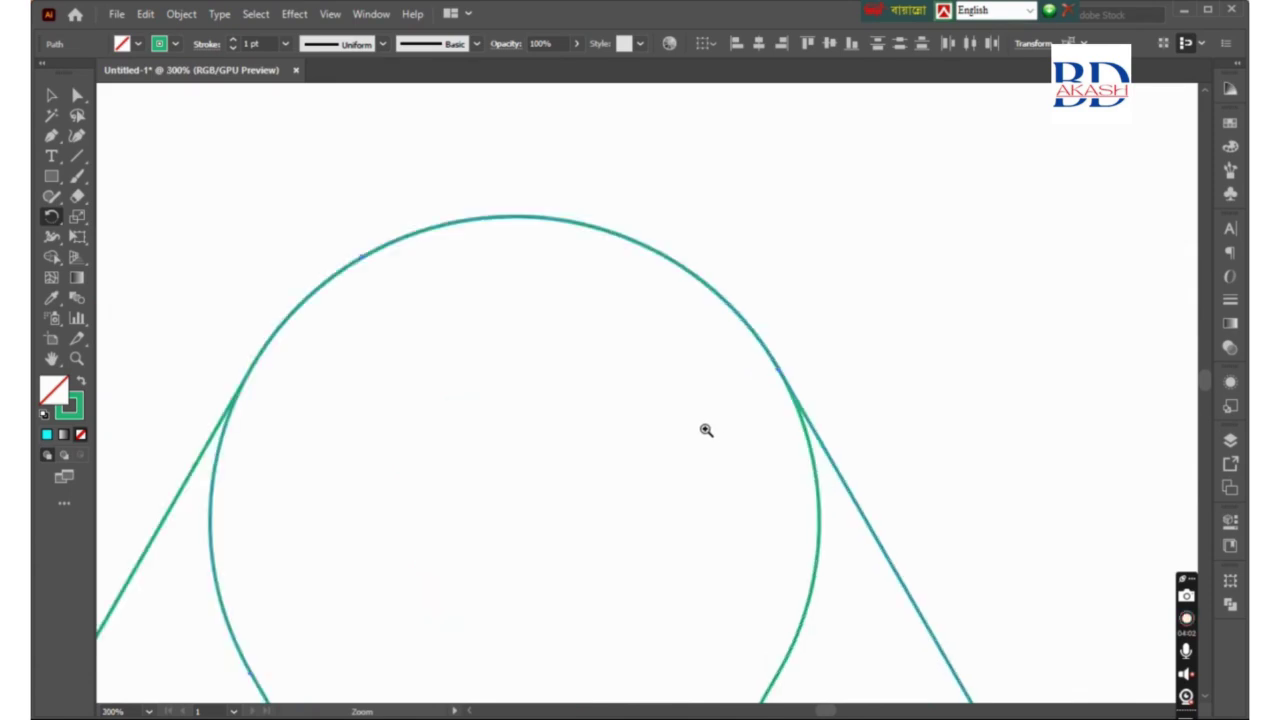
key(ctrl+y)
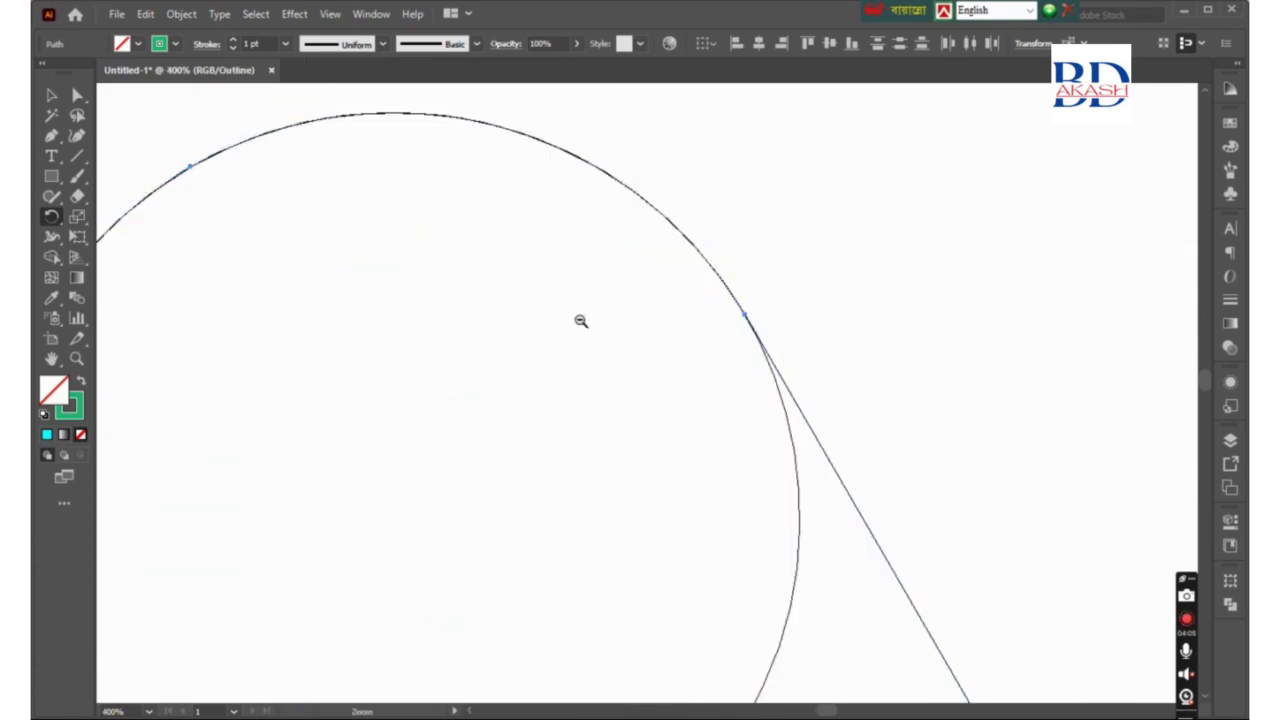
alt+click(584, 323)
click(545, 364)
Step: Check the tangency at the top of the arc up close, then return to Preview
alt+click(651, 540)
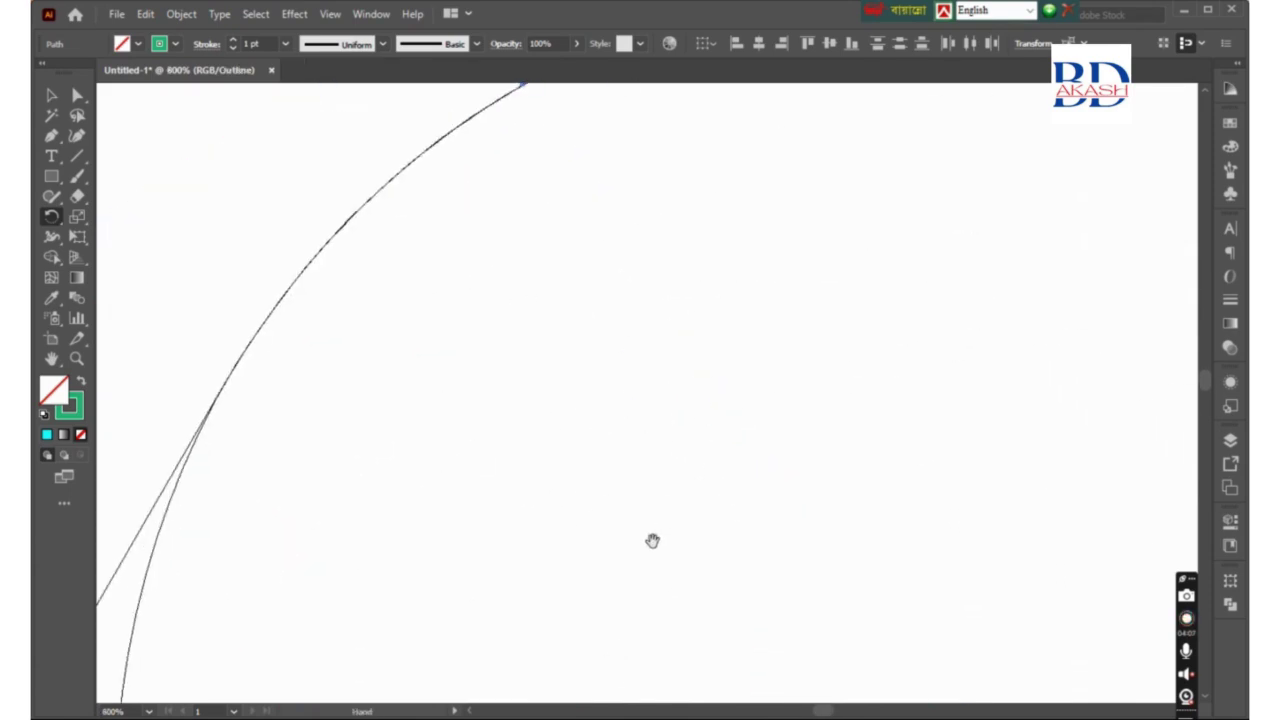
alt+click(504, 546)
alt+click(559, 556)
click(624, 542)
click(446, 458)
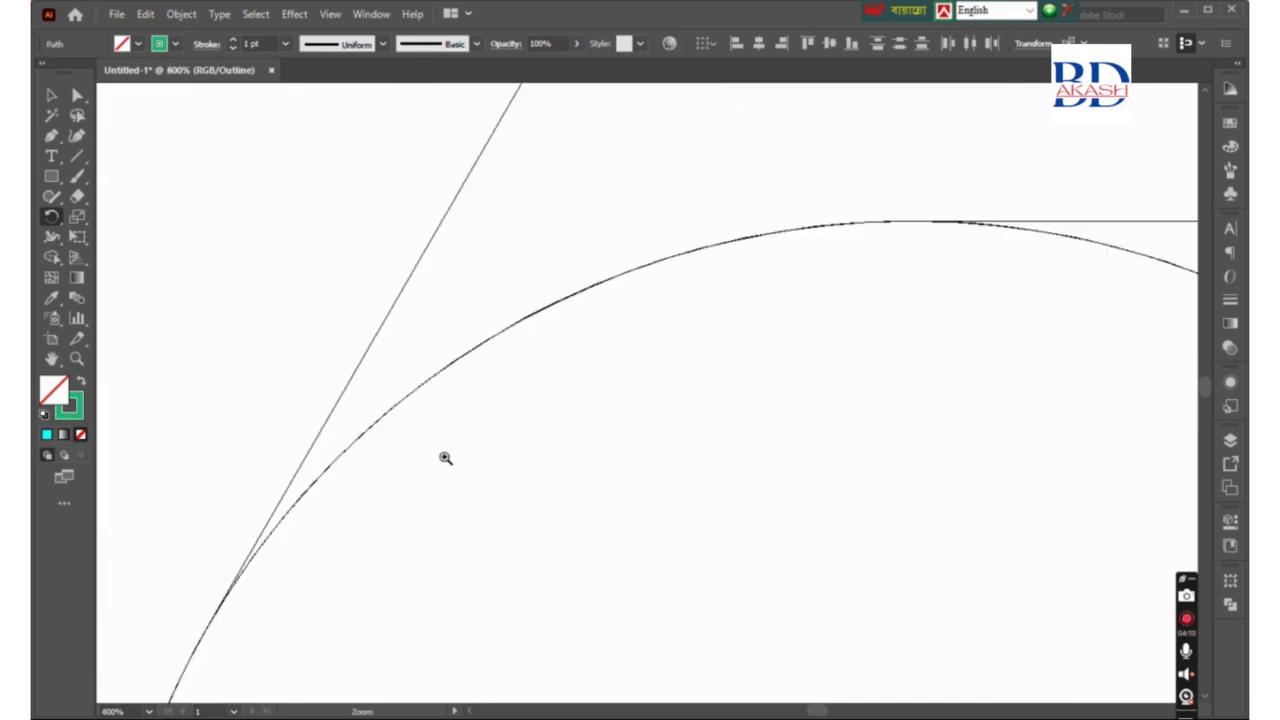
click(771, 346)
click(850, 330)
alt+click(751, 409)
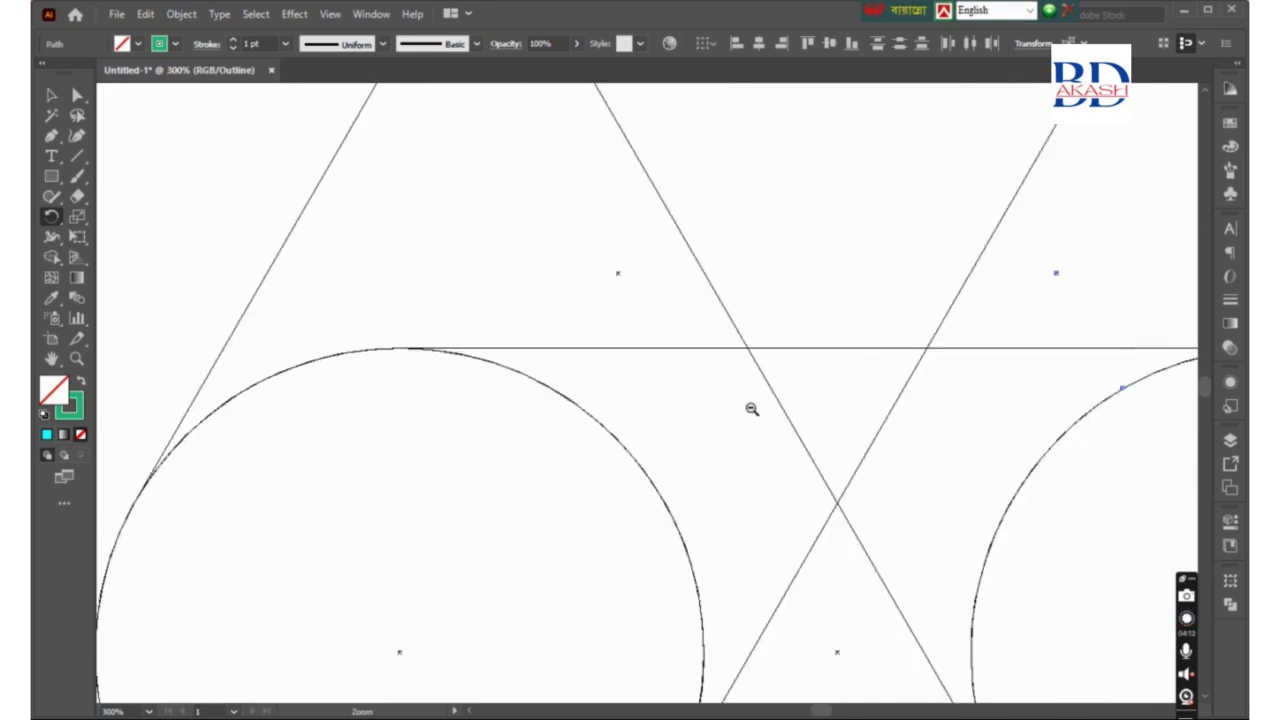
alt+click(751, 409)
alt+click(751, 409)
key(ctrl+y)
Step: Select all knot outlines, show Swatches, then choose Shape Builder with a blue fill
click(736, 352)
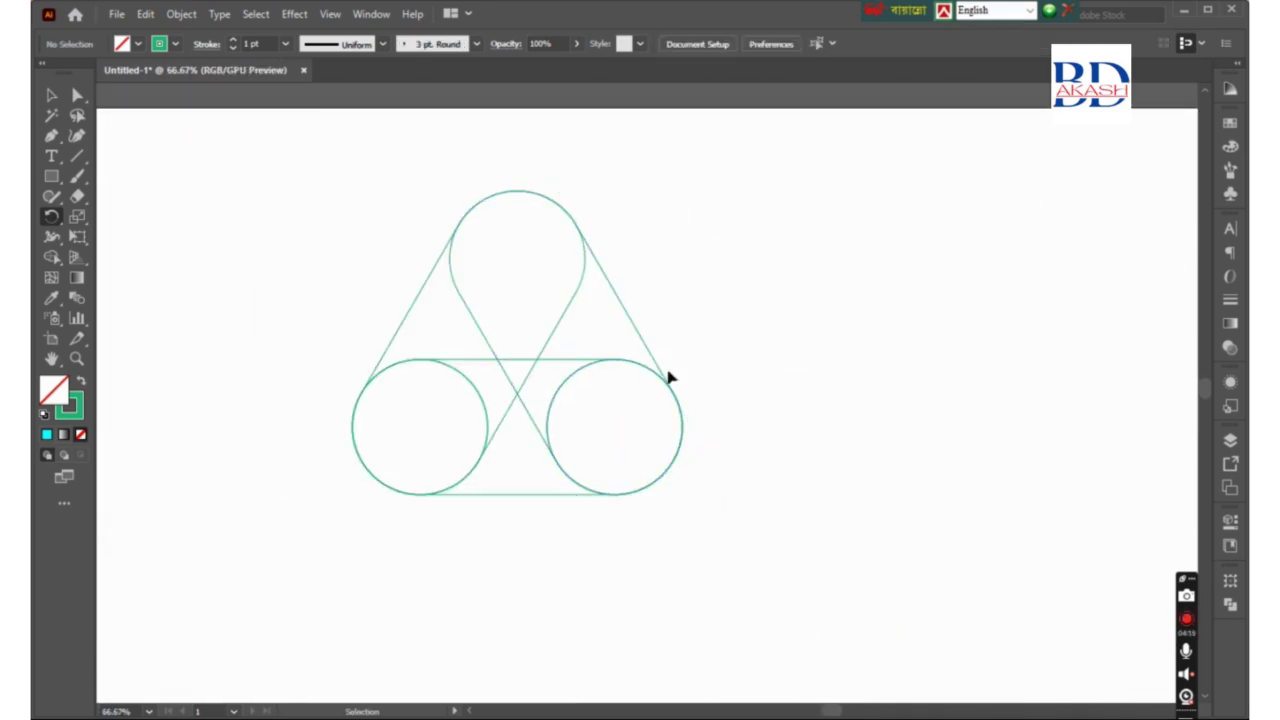
drag(330, 217, 686, 537)
key(r)
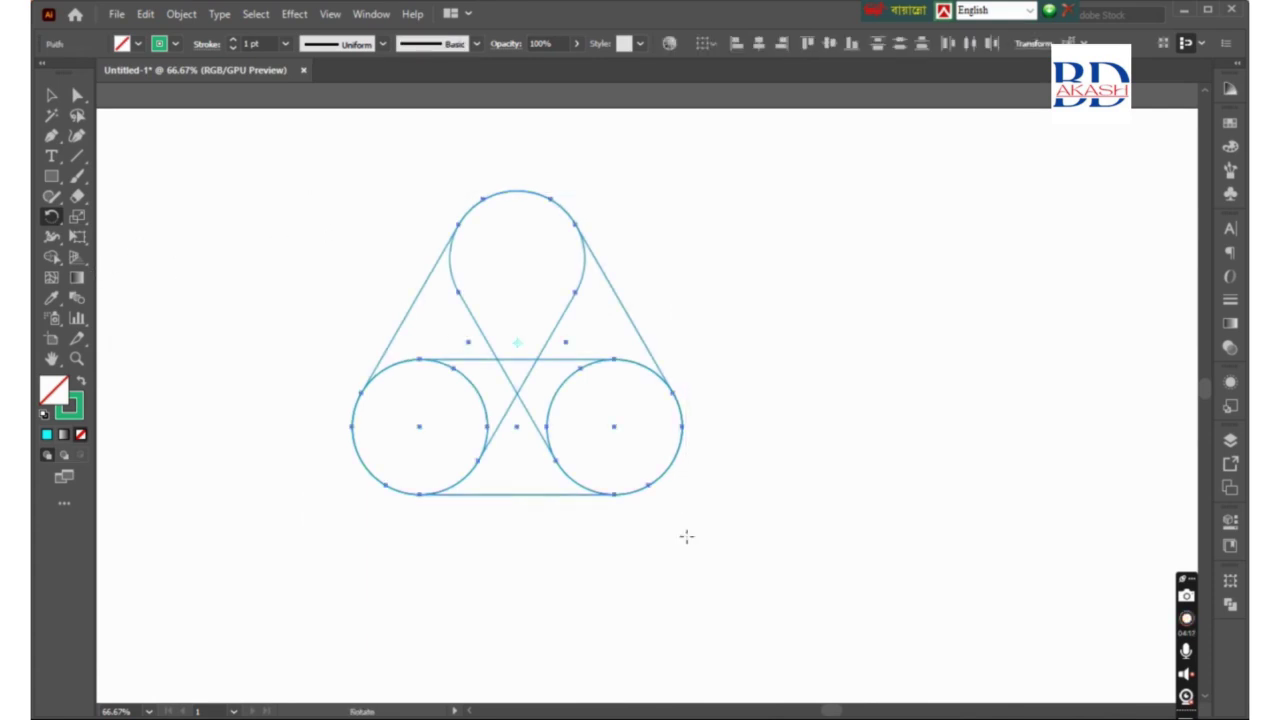
click(1230, 148)
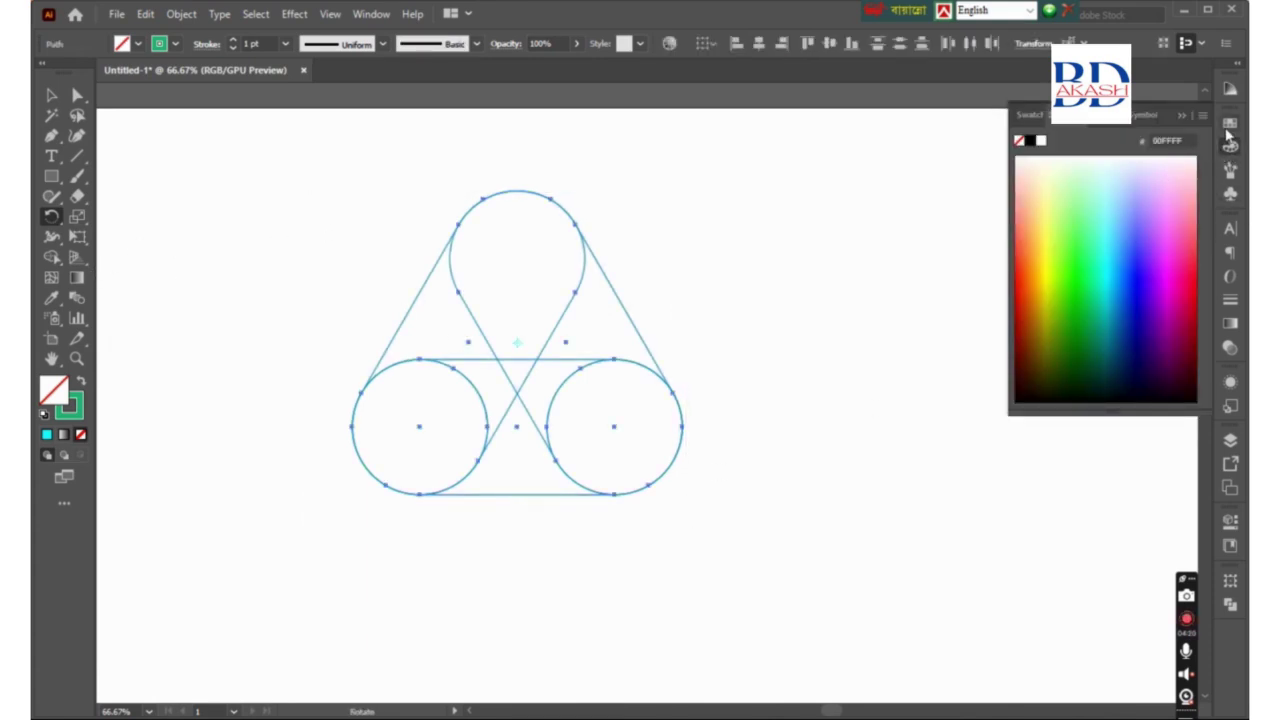
click(1229, 125)
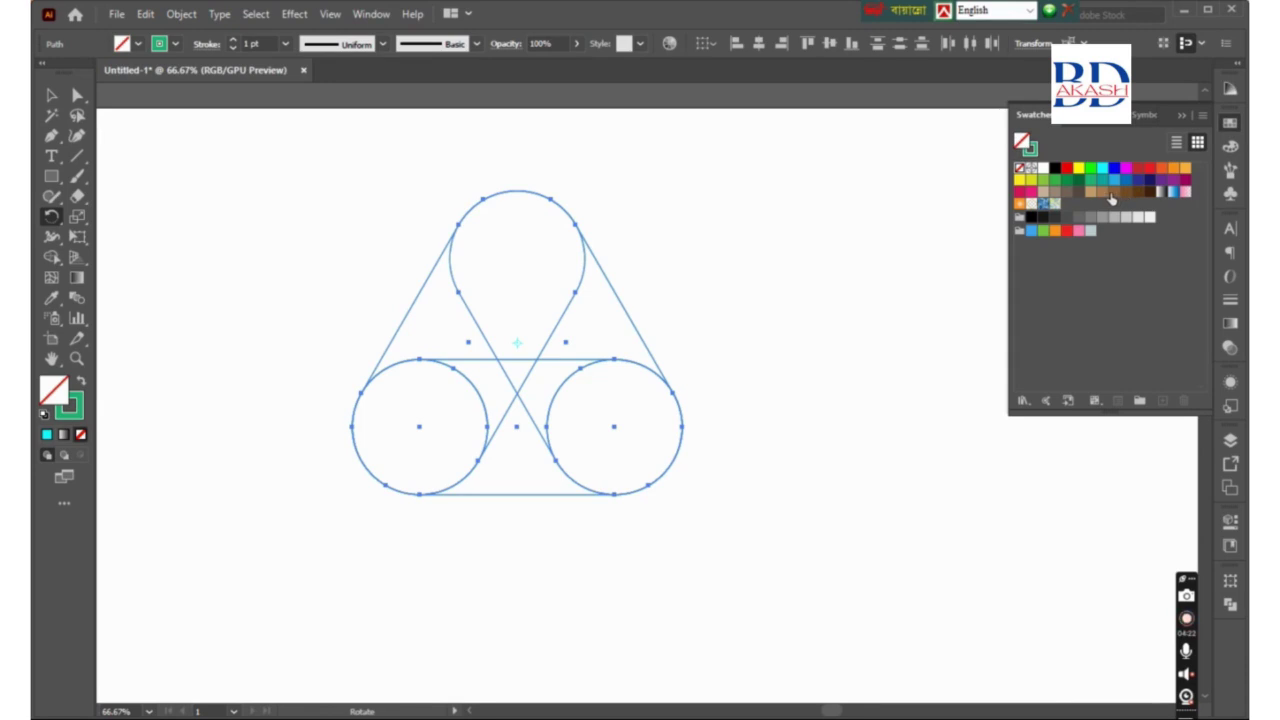
click(1110, 199)
key(ctrl+z)
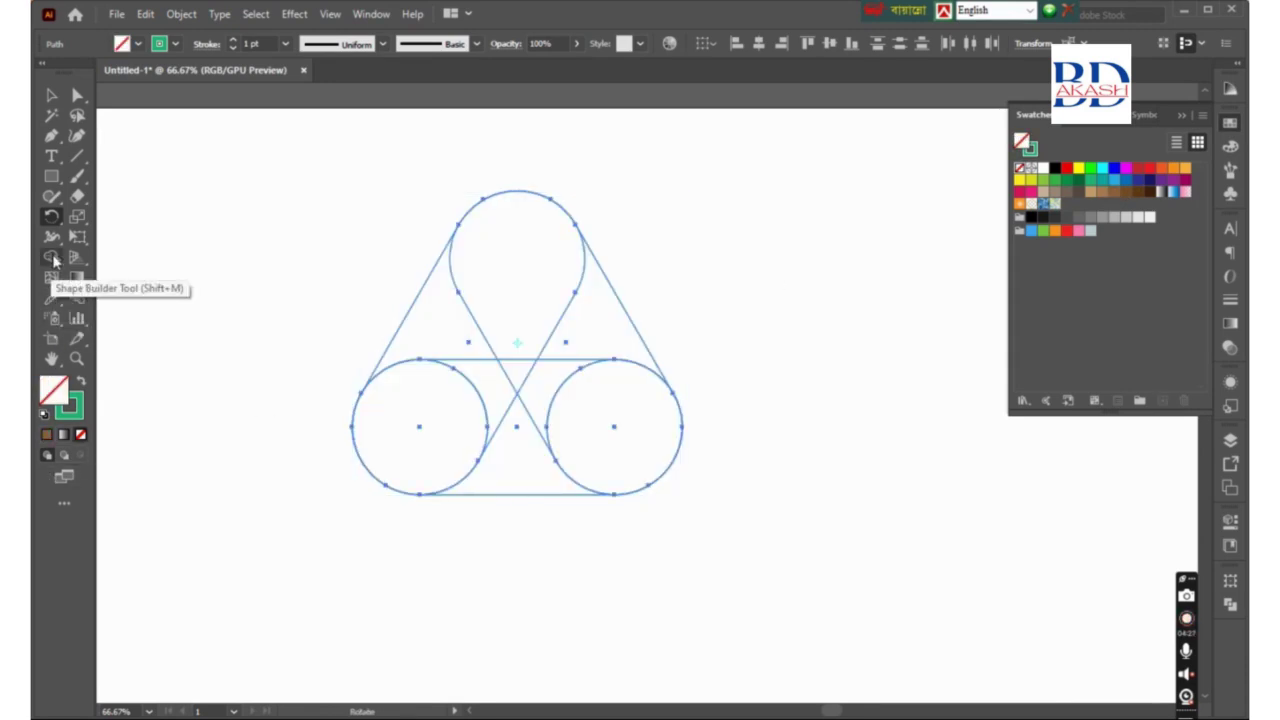
click(51, 257)
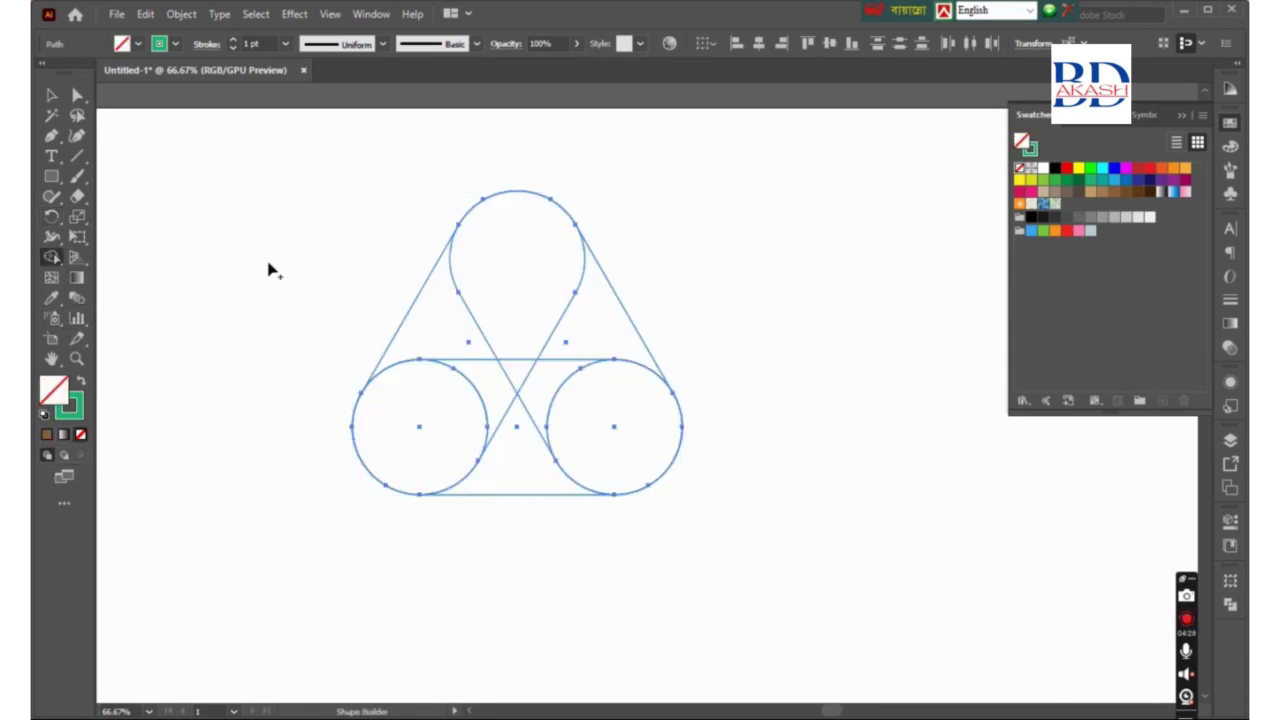
click(1114, 181)
Step: Merge the left circle with its neighbouring region in blue and remove a stray stroke
mouse_move(452, 414)
mouse_down()
mouse_move(468, 398)
mouse_move(517, 400)
mouse_up()
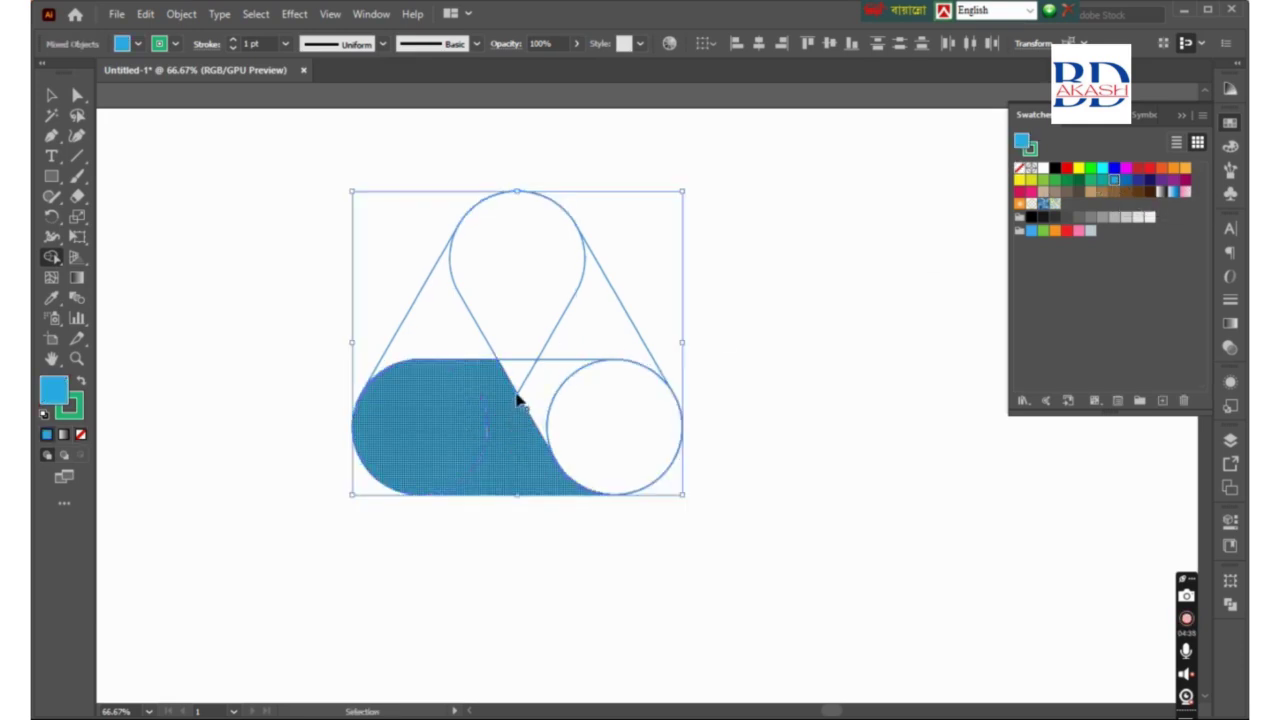
ctrl+click(551, 386)
ctrl+click(655, 371)
ctrl+click(529, 414)
ctrl+click(586, 394)
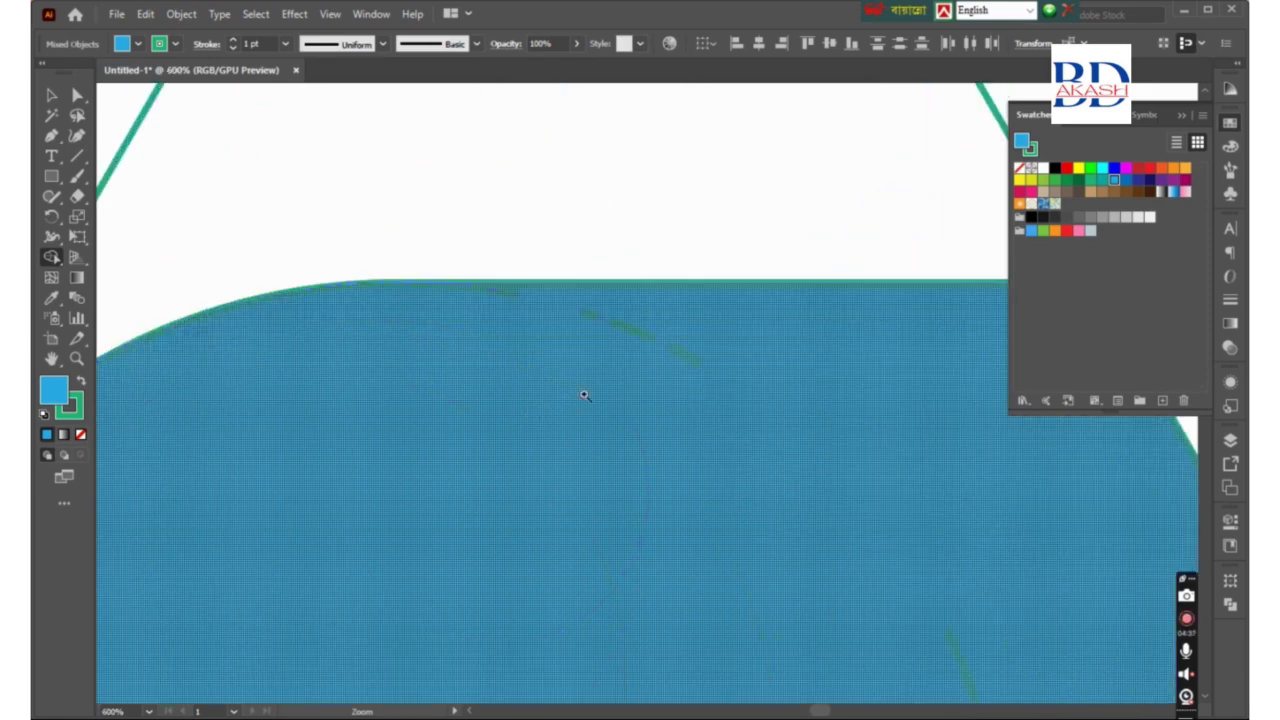
alt+click(632, 380)
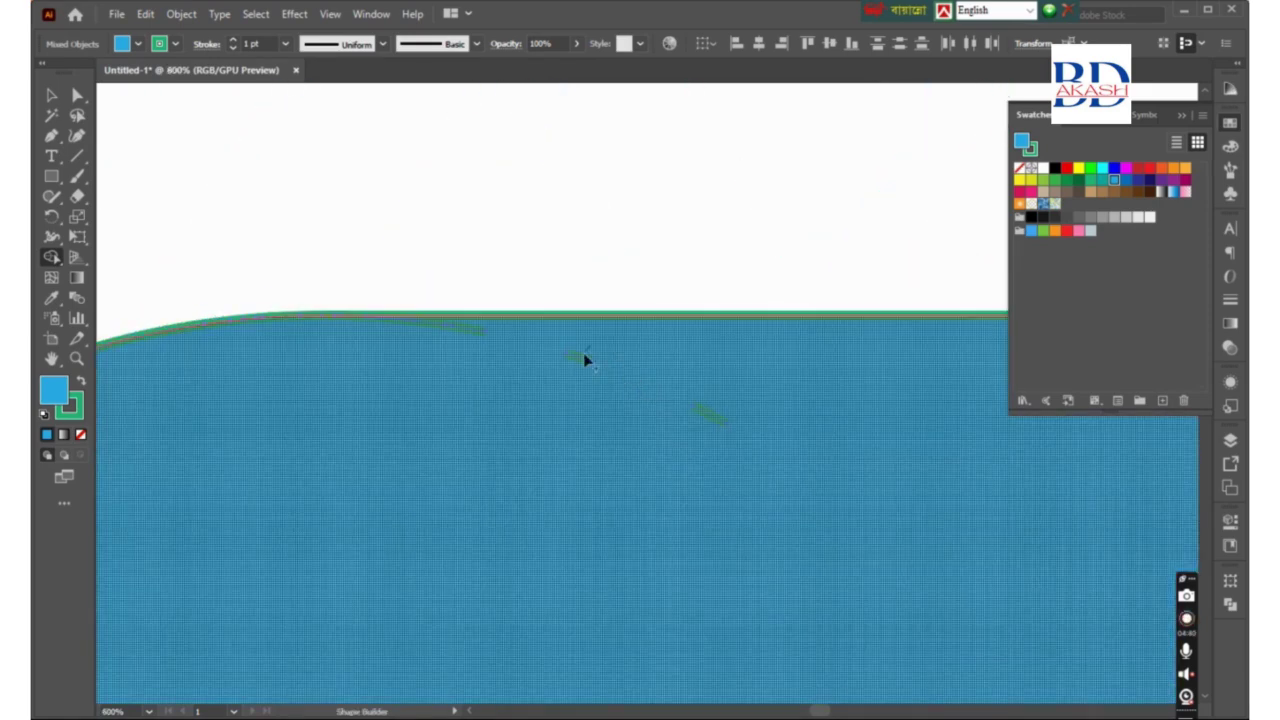
ctrl+click(717, 403)
ctrl+click(611, 408)
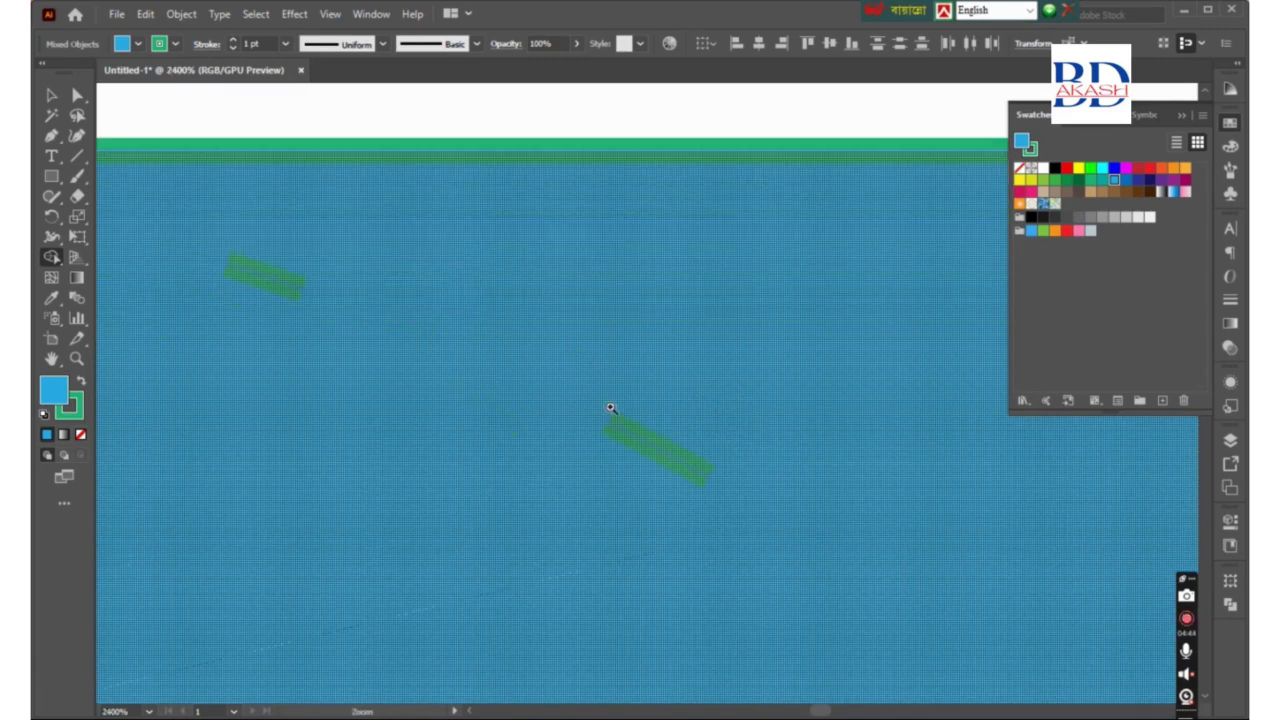
alt+click(683, 471)
alt+click(742, 434)
alt+click(660, 374)
alt+click(680, 460)
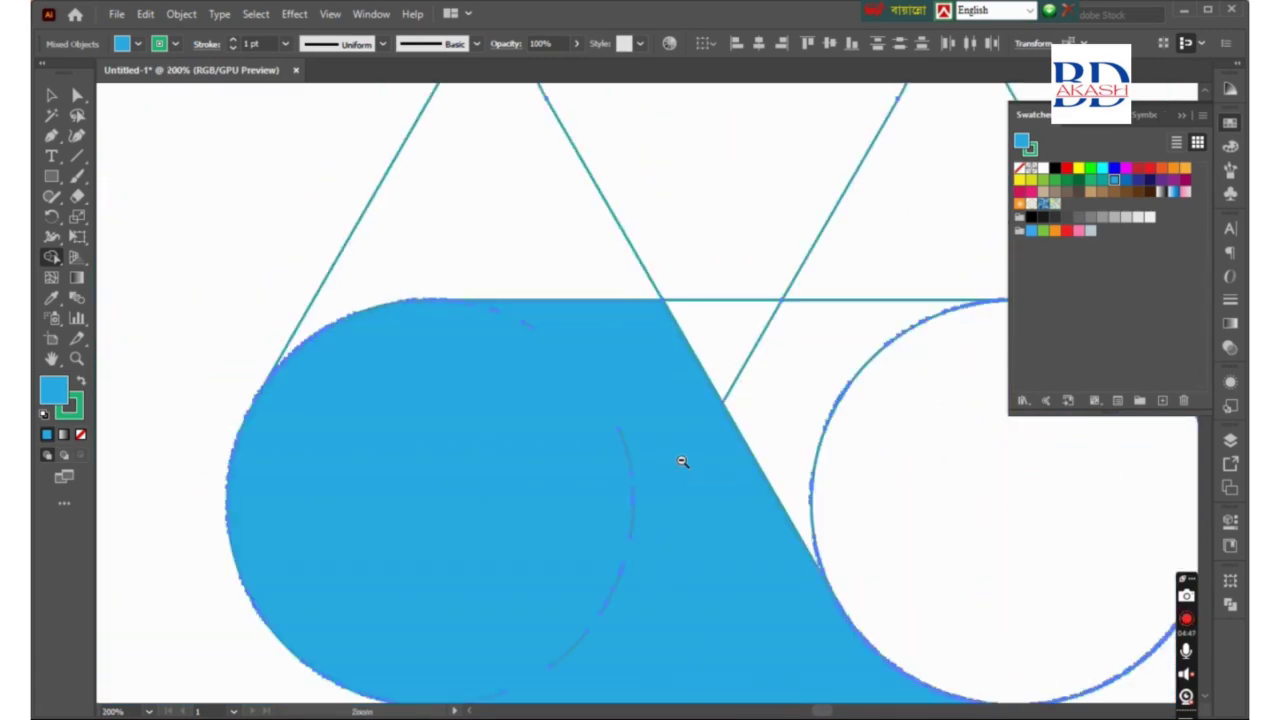
Step: Merge the remaining inner region into the blue shape and inspect its lower edge
drag(214, 243, 857, 671)
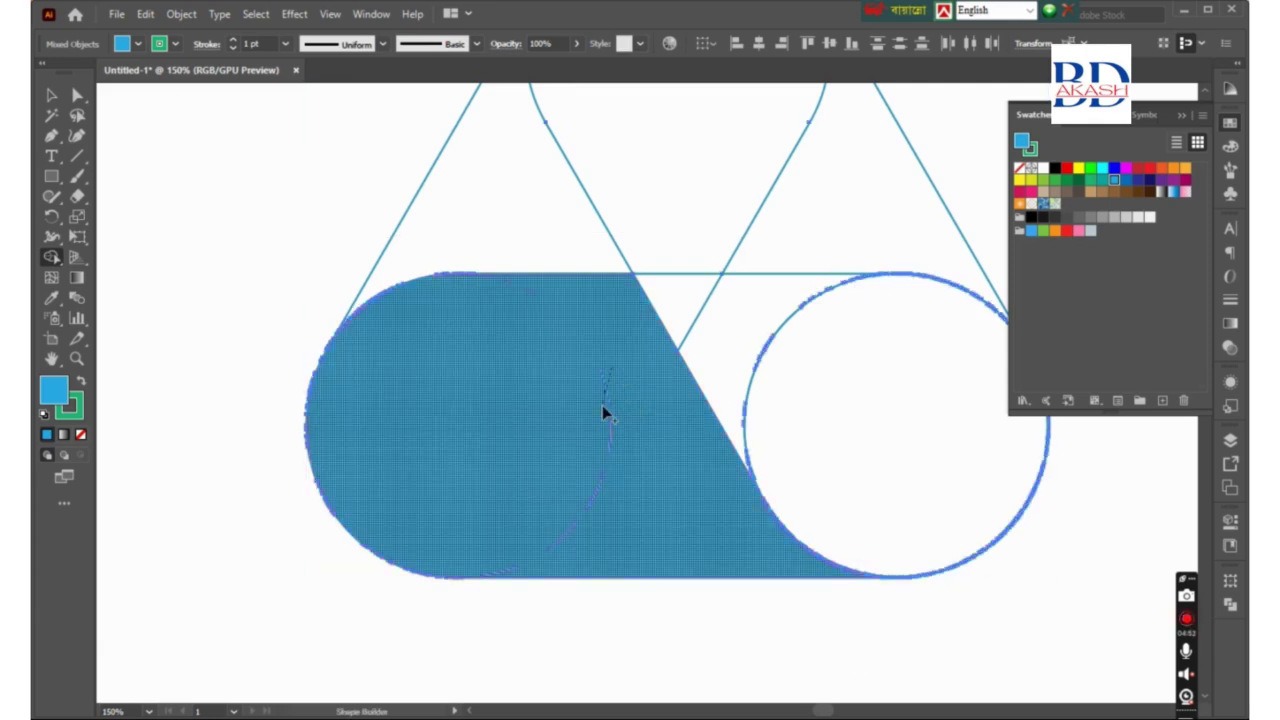
mouse_move(611, 381)
mouse_down()
mouse_move(594, 505)
mouse_move(554, 557)
mouse_up()
click(721, 270)
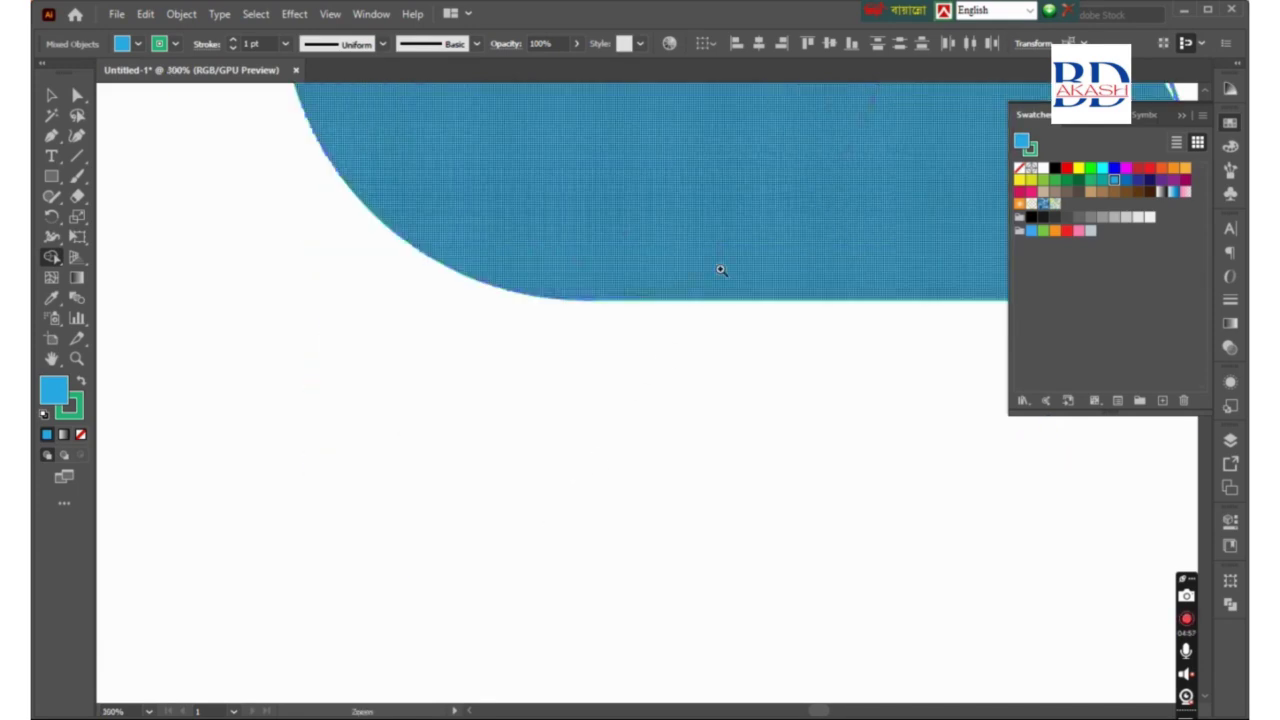
click(600, 385)
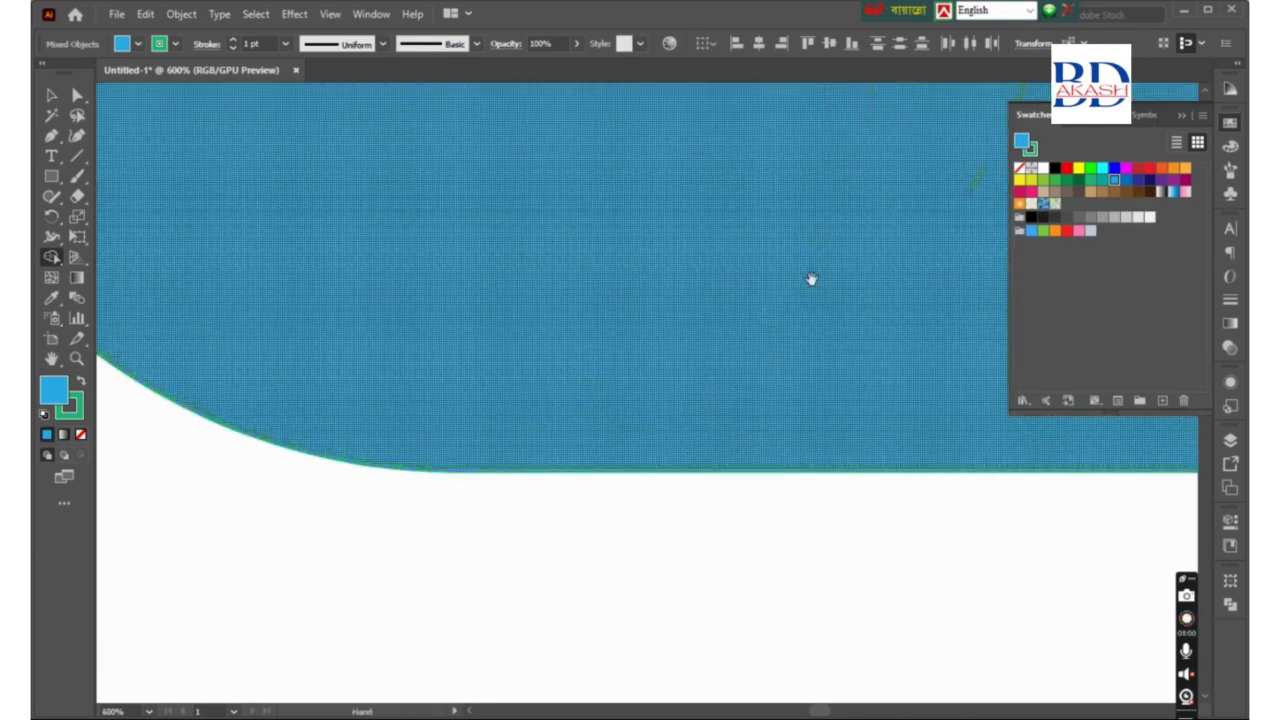
drag(811, 280, 580, 560)
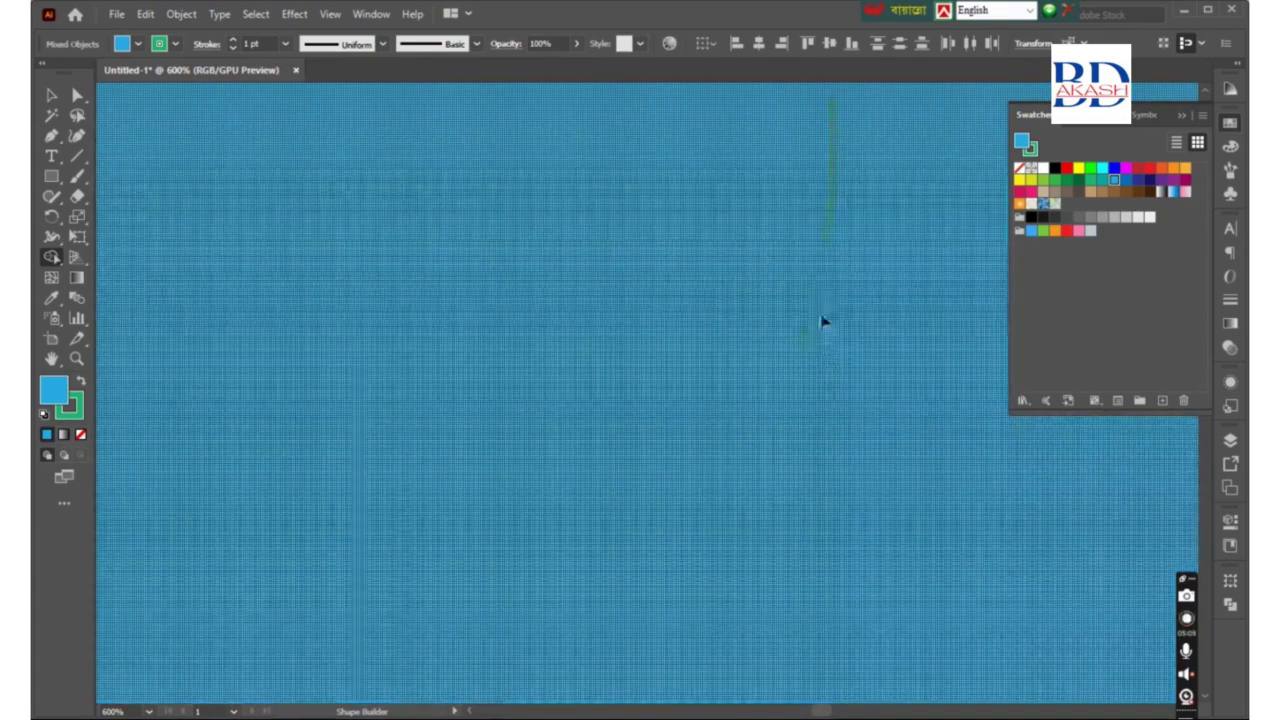
scroll(670, 295, up, 2)
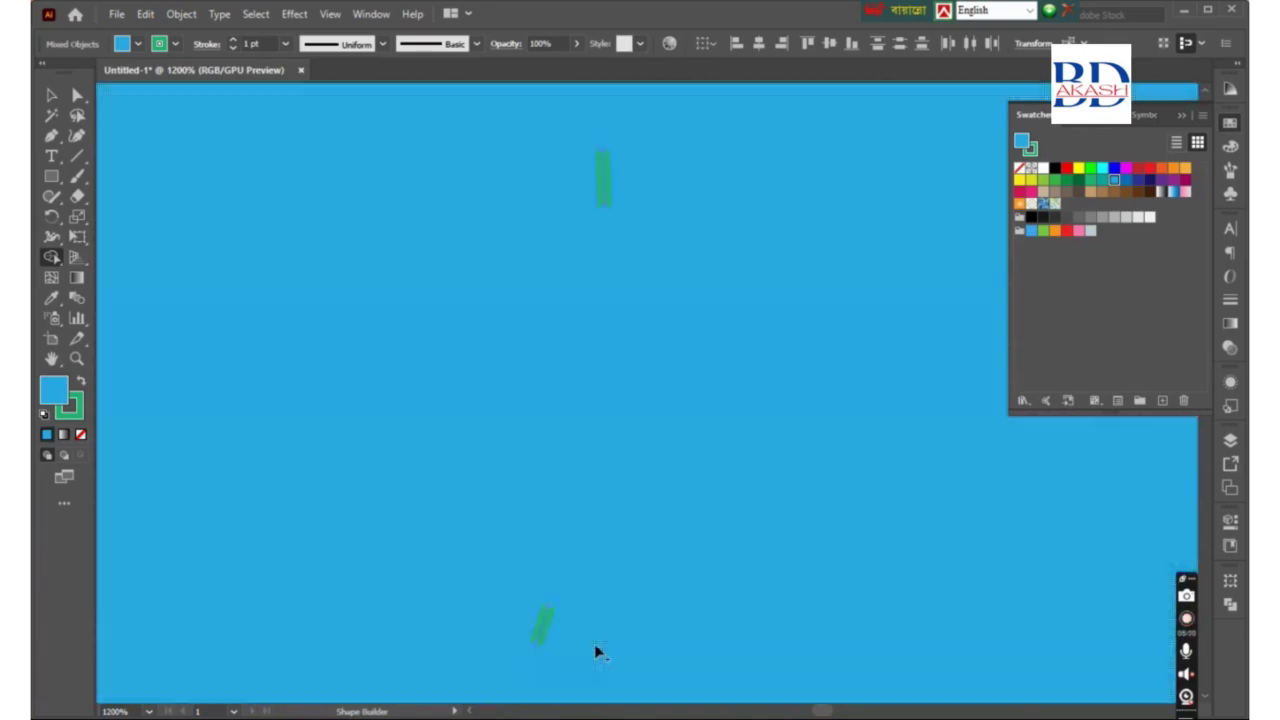
scroll(676, 292, down, 5)
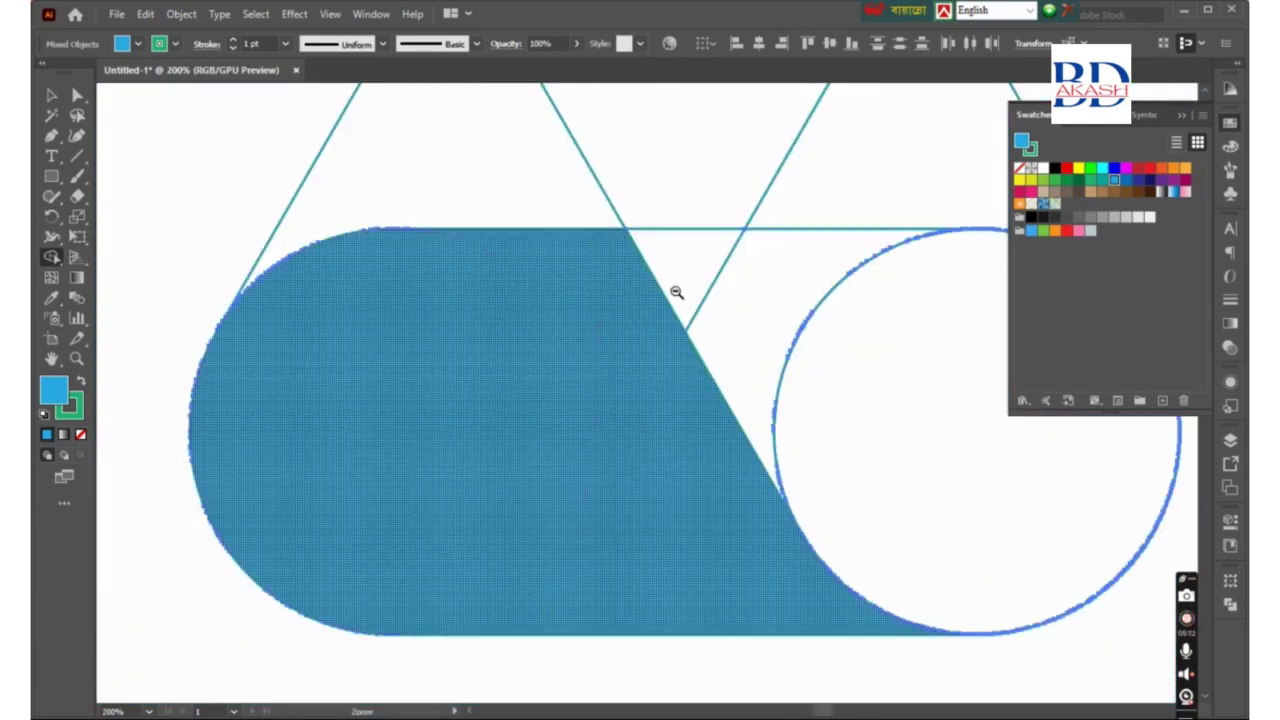
scroll(676, 292, down, 1)
Step: Reselect all the knot paths and scroll to review the blue shape's edges
drag(171, 266, 657, 629)
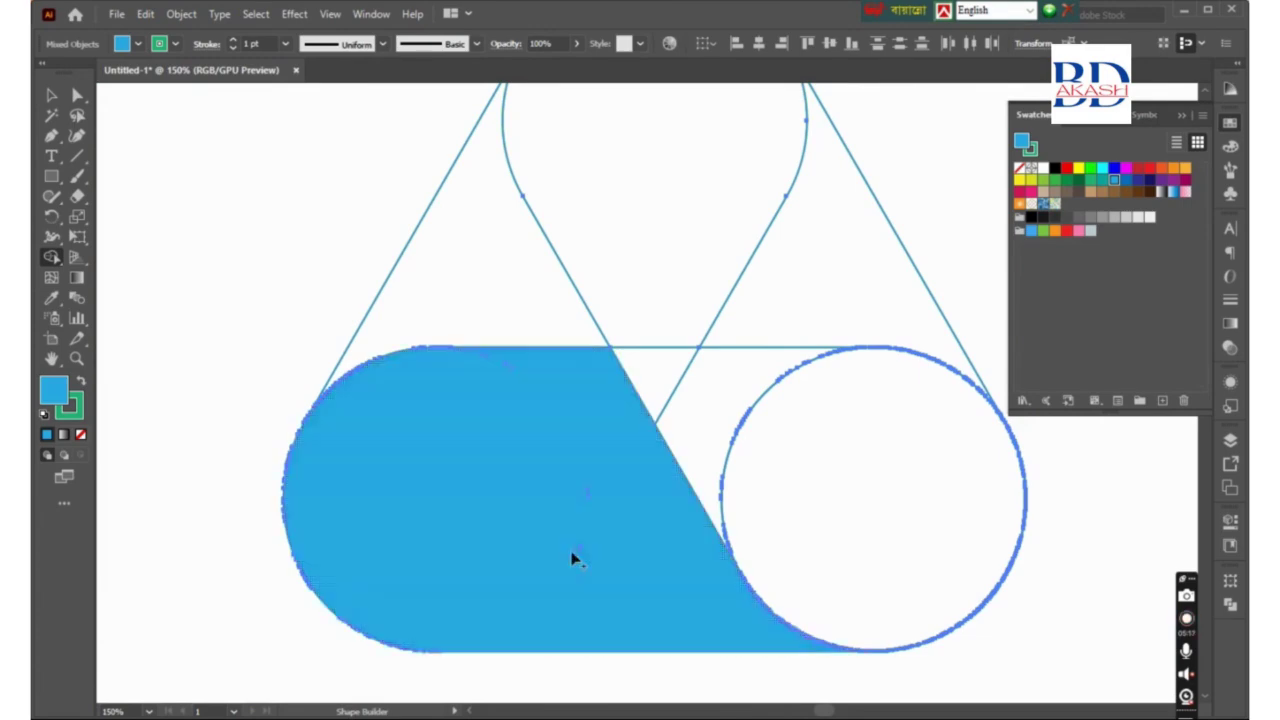
scroll(540, 368, up, 1)
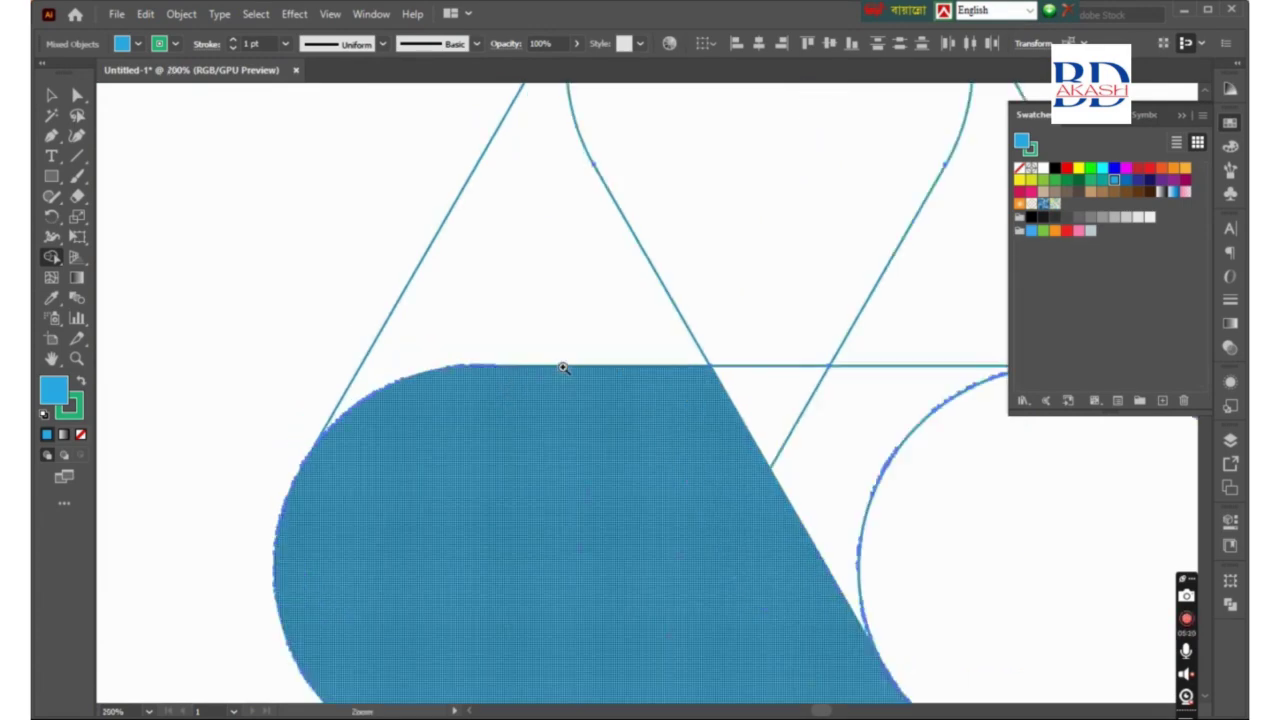
scroll(600, 400, up, 2)
scroll(663, 437, up, 2)
scroll(610, 360, up, 2)
scroll(565, 372, up, 1)
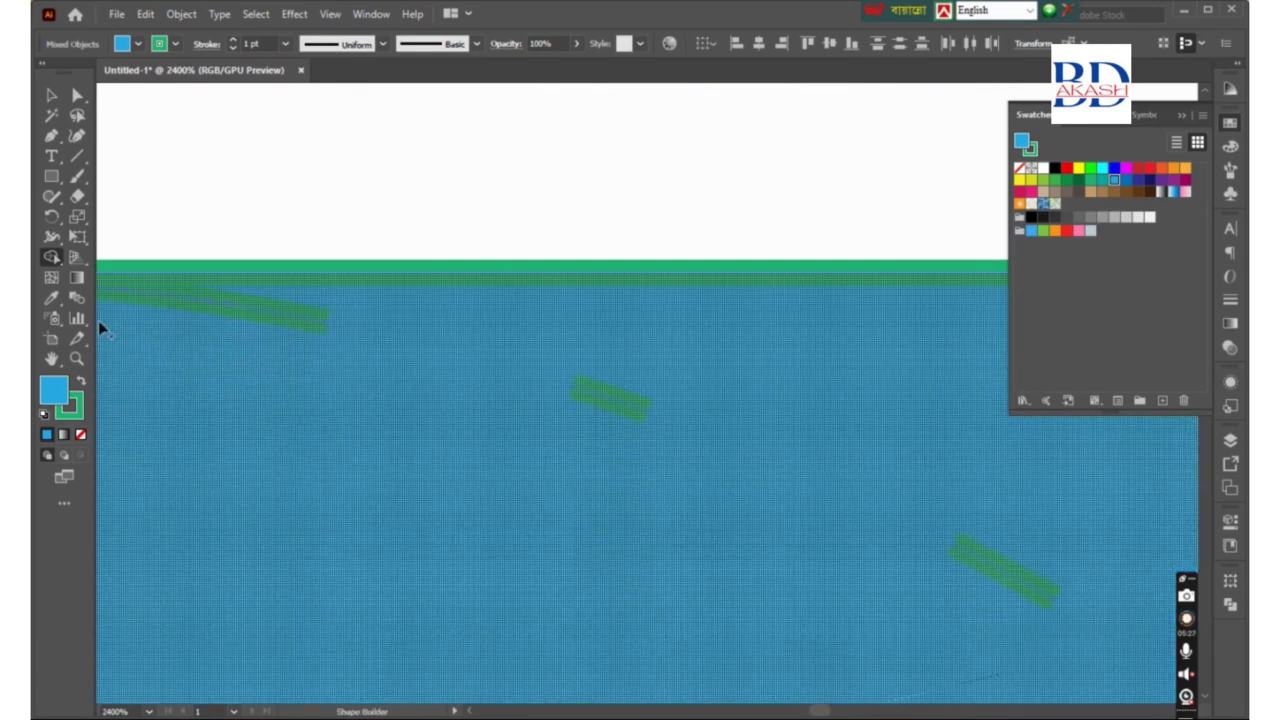
scroll(477, 337, down, 1)
scroll(510, 385, down, 1)
scroll(510, 385, down, 1)
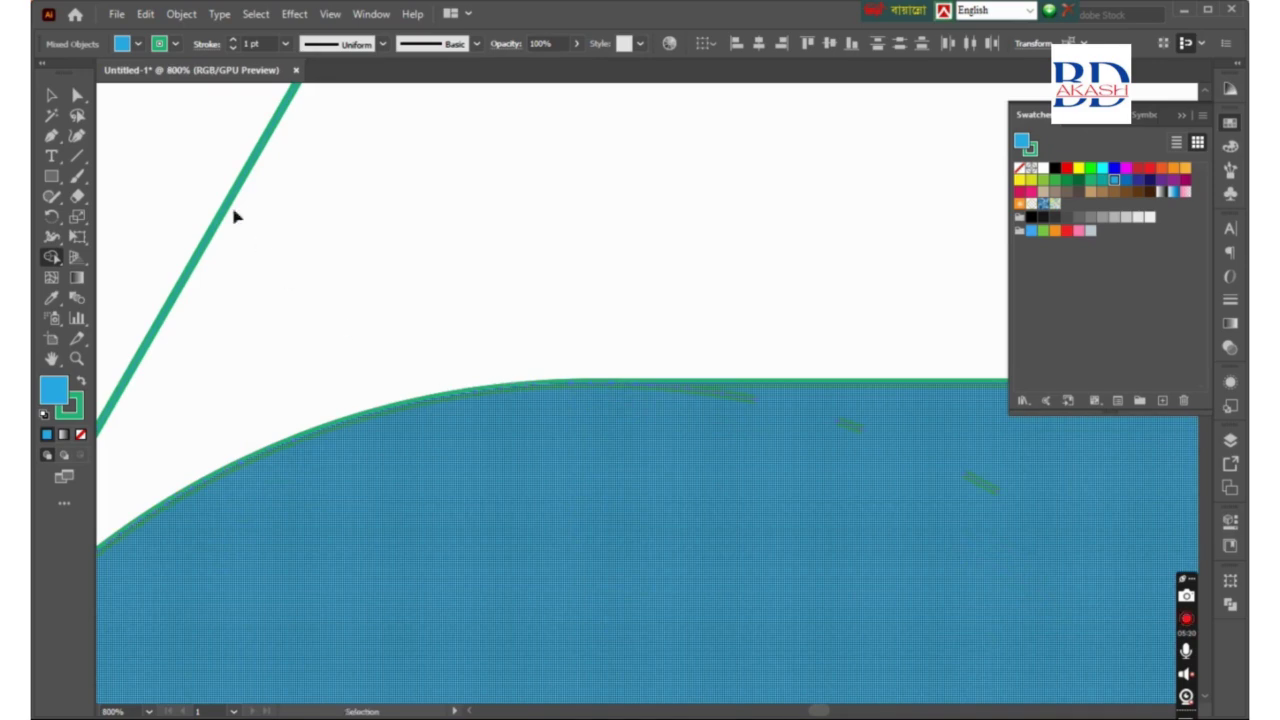
drag(148, 158, 1025, 616)
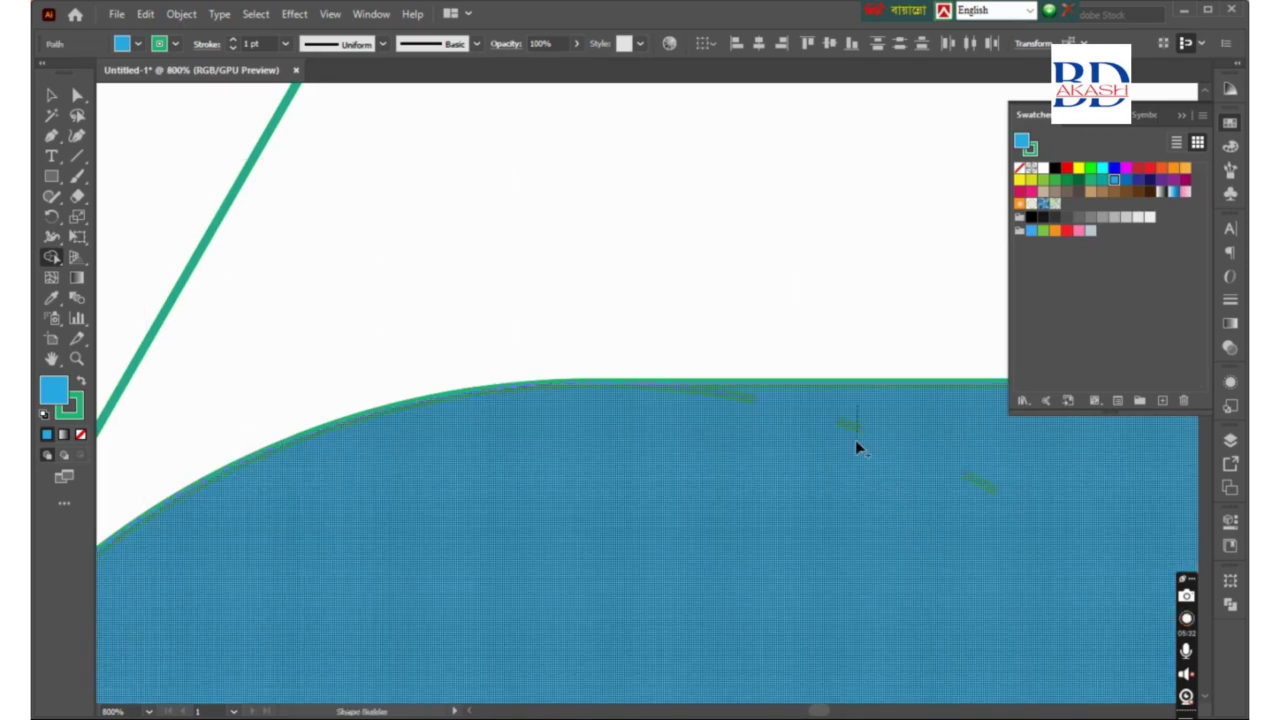
scroll(909, 483, down, 3)
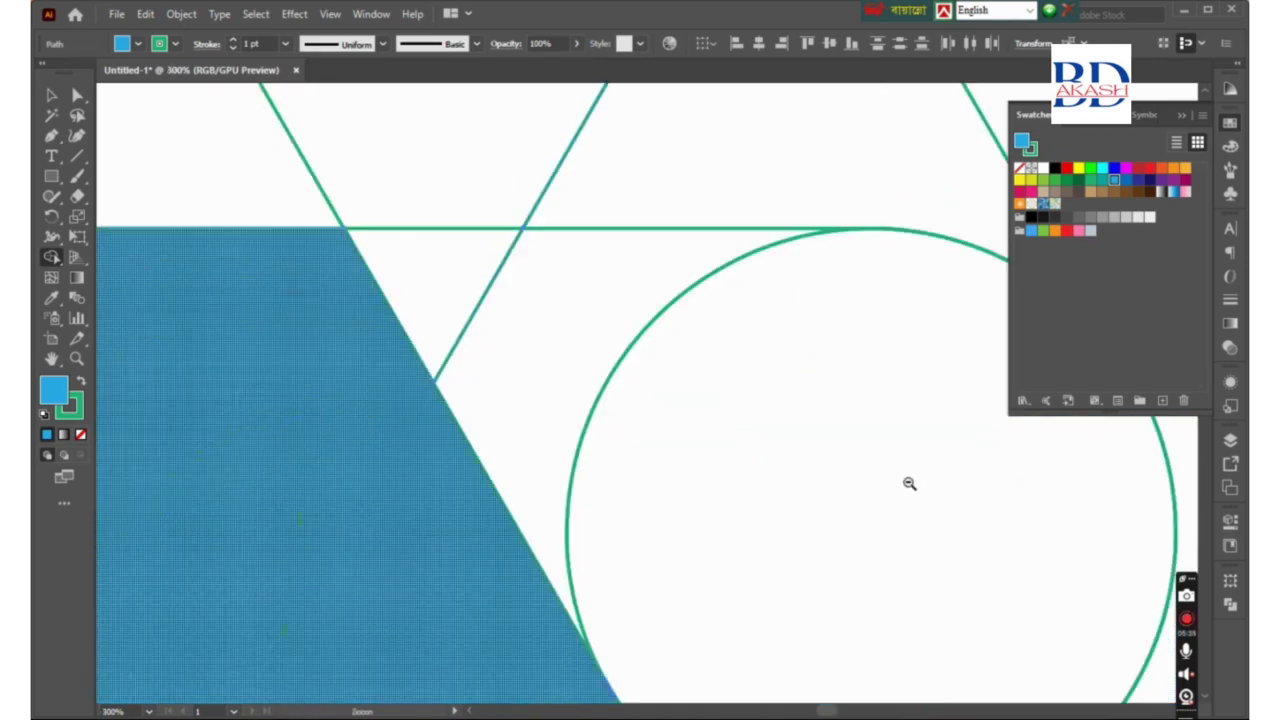
scroll(531, 434, down, 1)
scroll(603, 397, down, 1)
scroll(629, 377, down, 1)
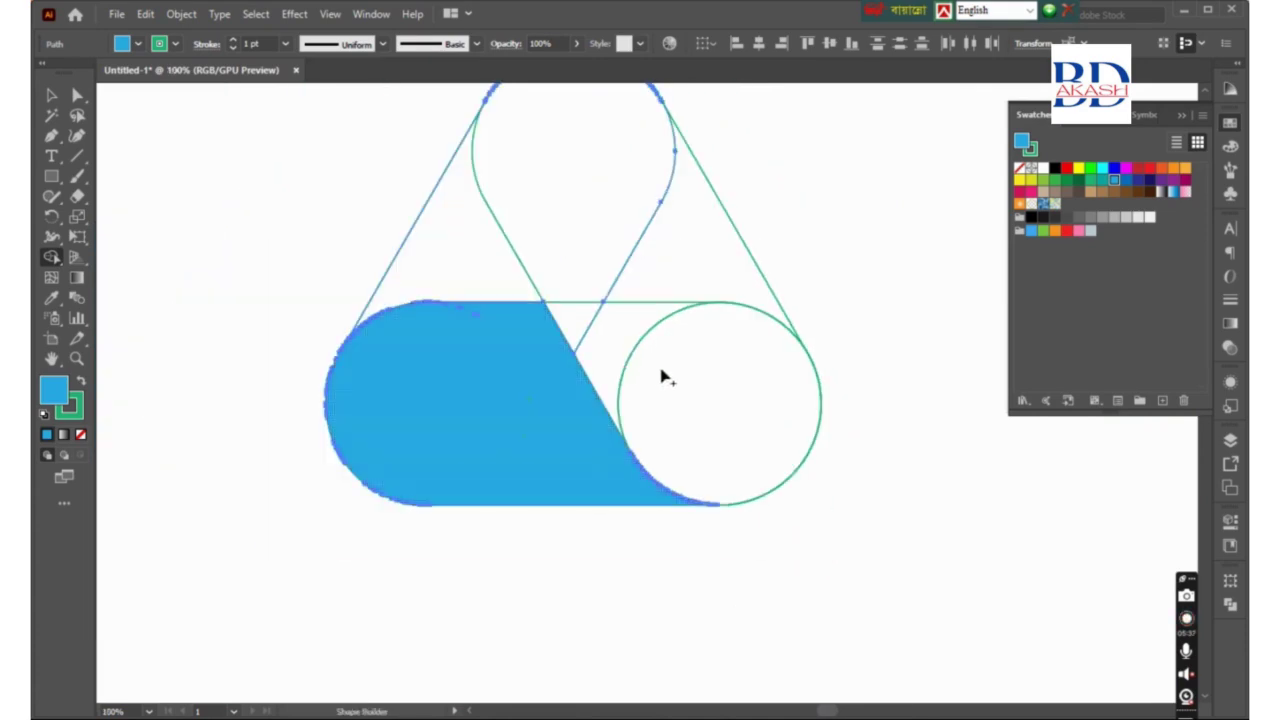
Step: Merge the right circle and upper-right region into a navy band, and the top regions into green
key(ctrl+a)
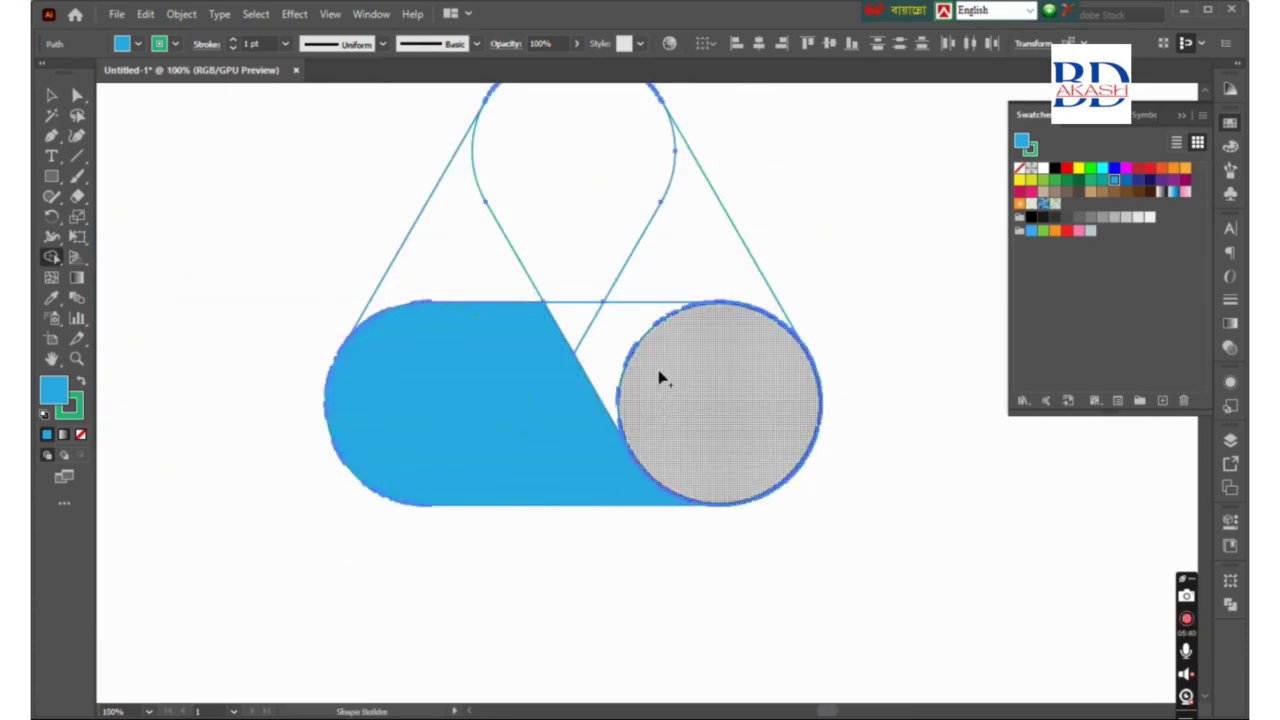
click(663, 374)
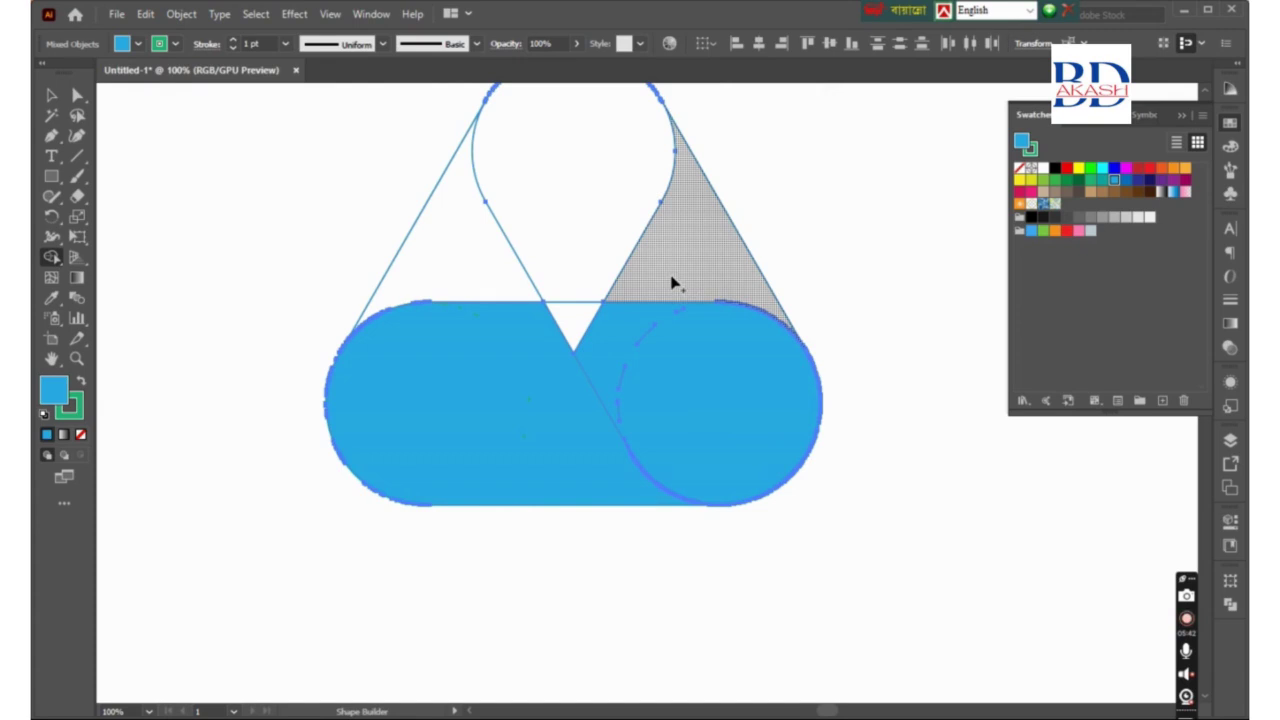
drag(697, 286, 661, 316)
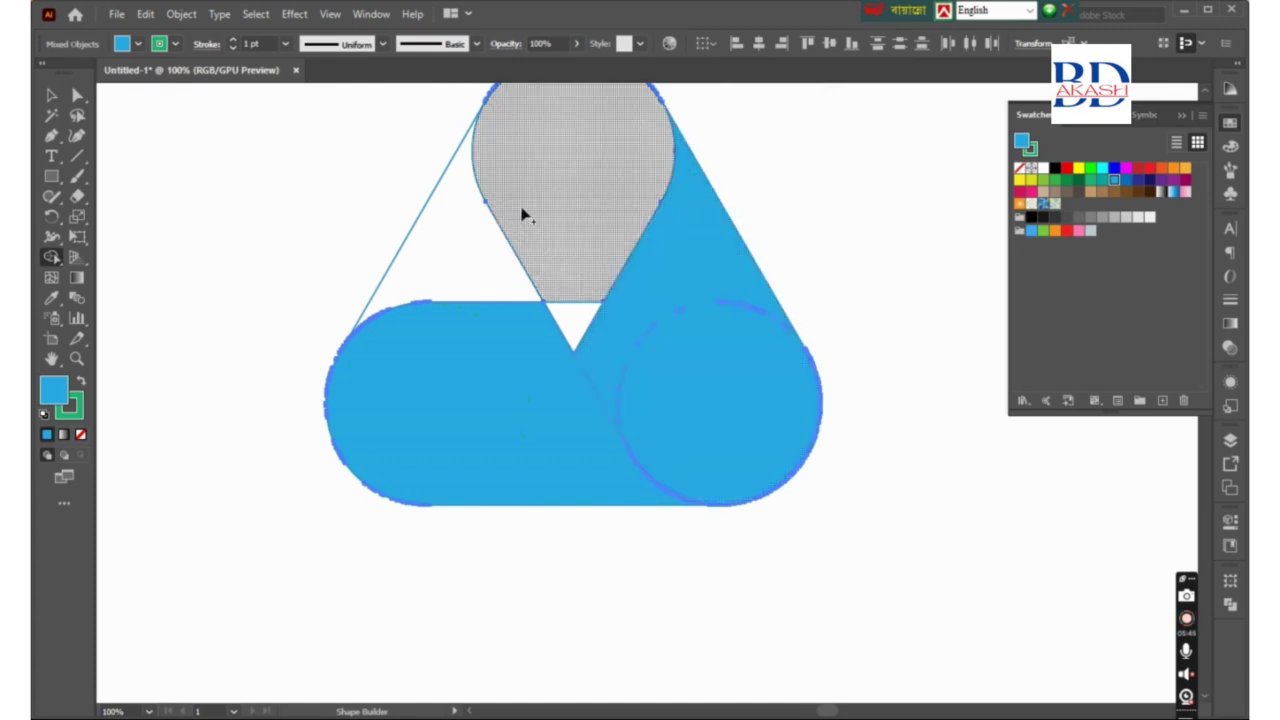
click(1150, 180)
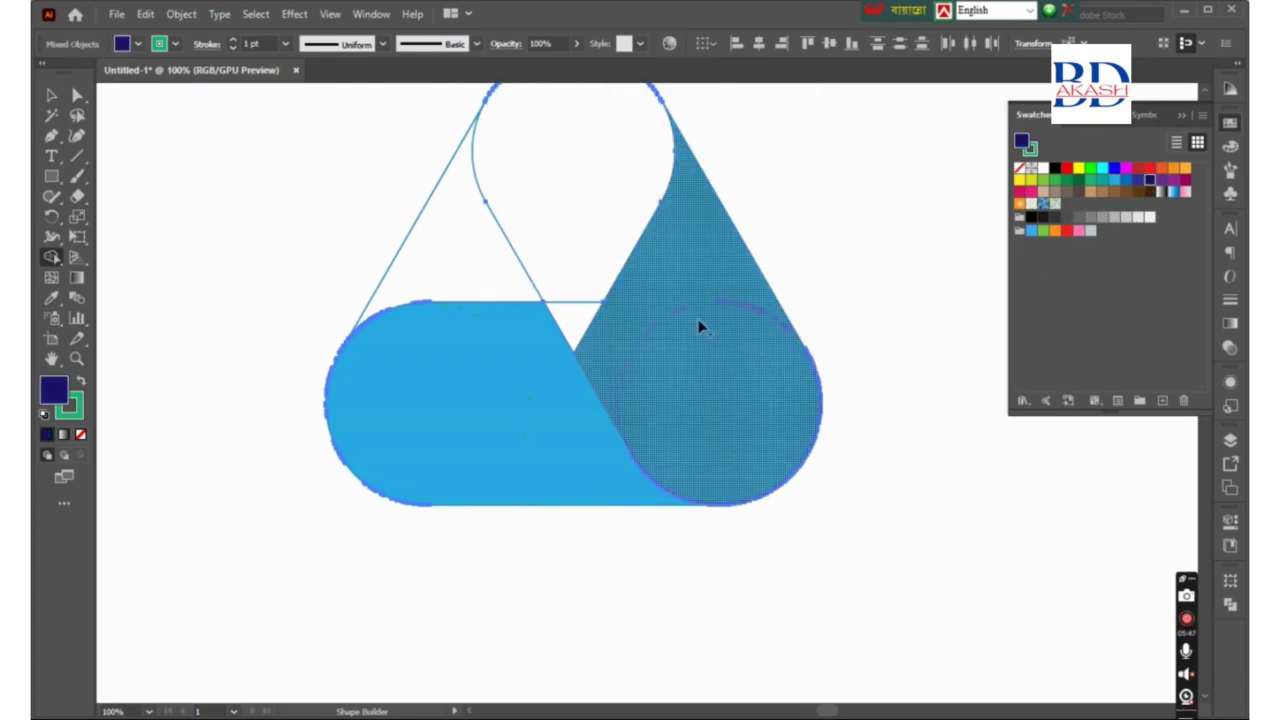
click(737, 380)
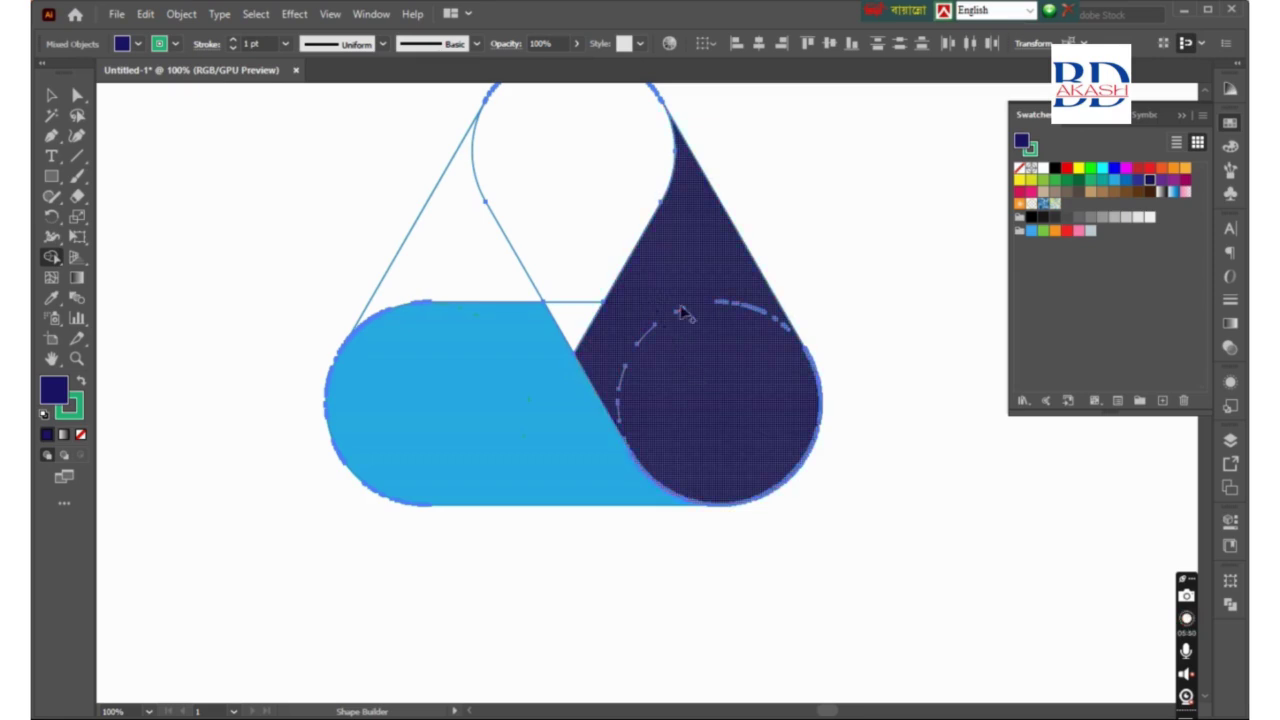
click(1080, 183)
drag(545, 212, 484, 251)
Step: Refill the right band with a brighter navy swatch using Shape Builder
key(v)
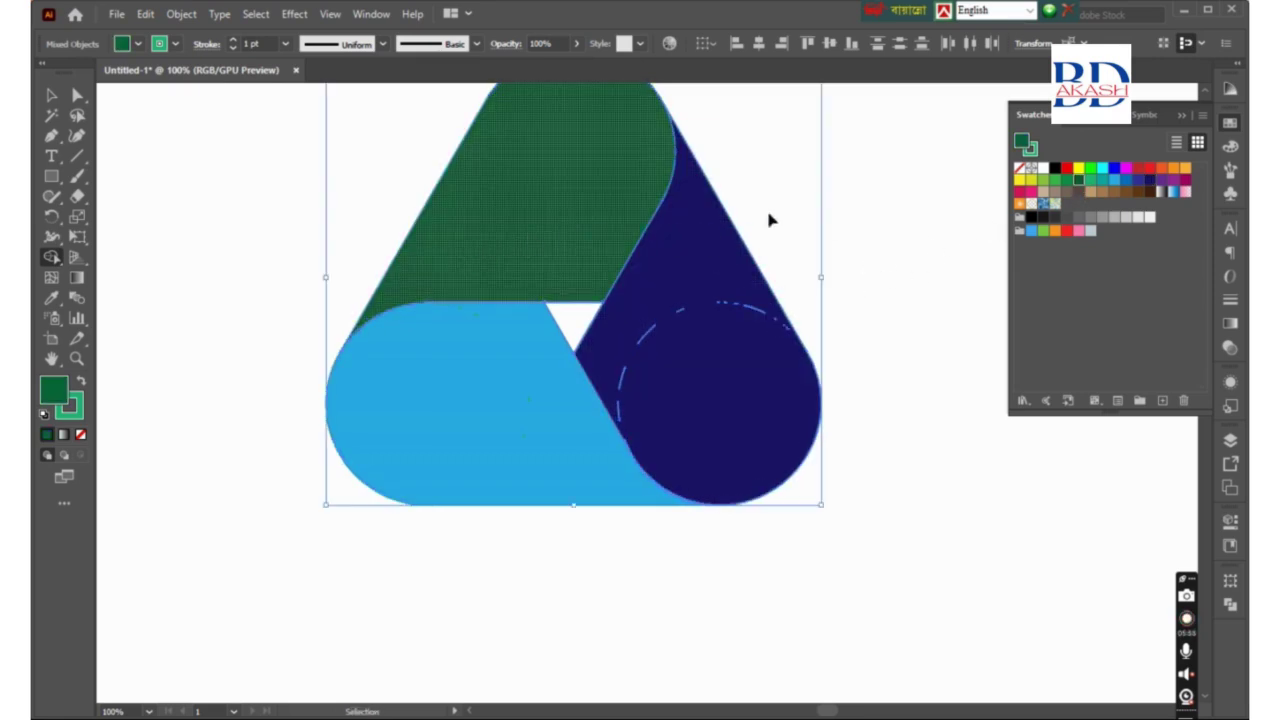
click(901, 190)
key(z)
click(706, 309)
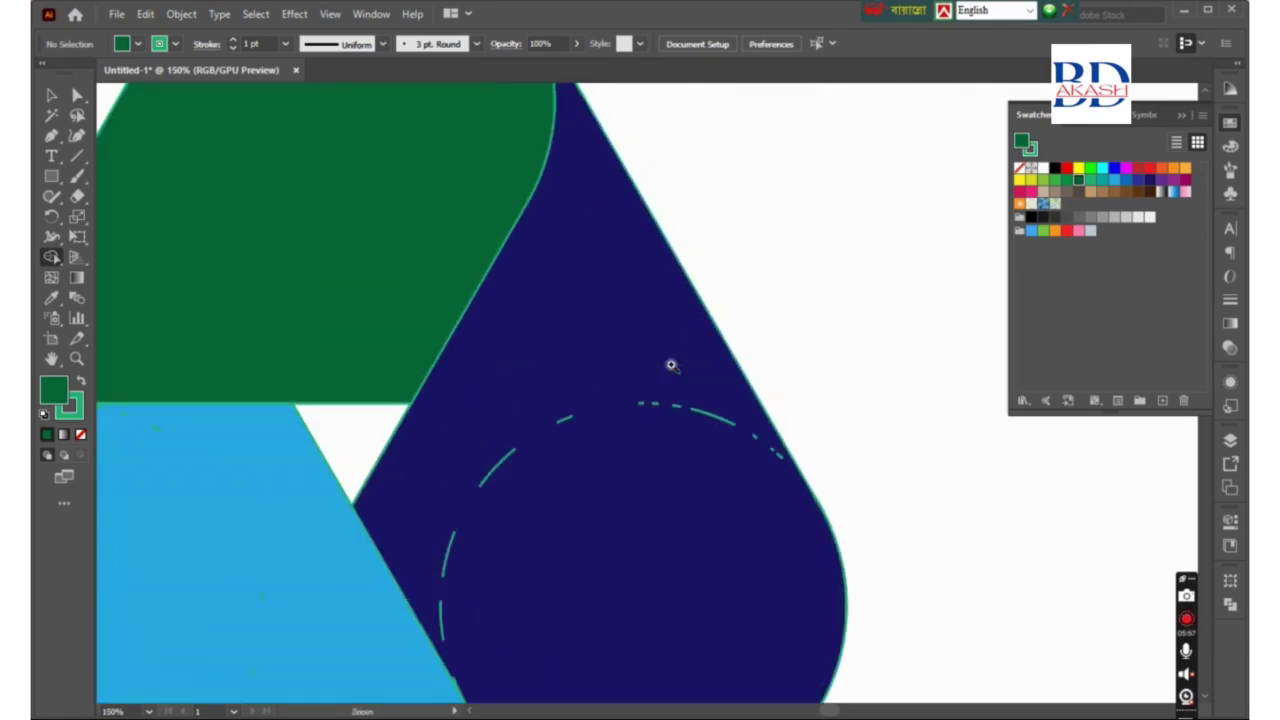
click(619, 444)
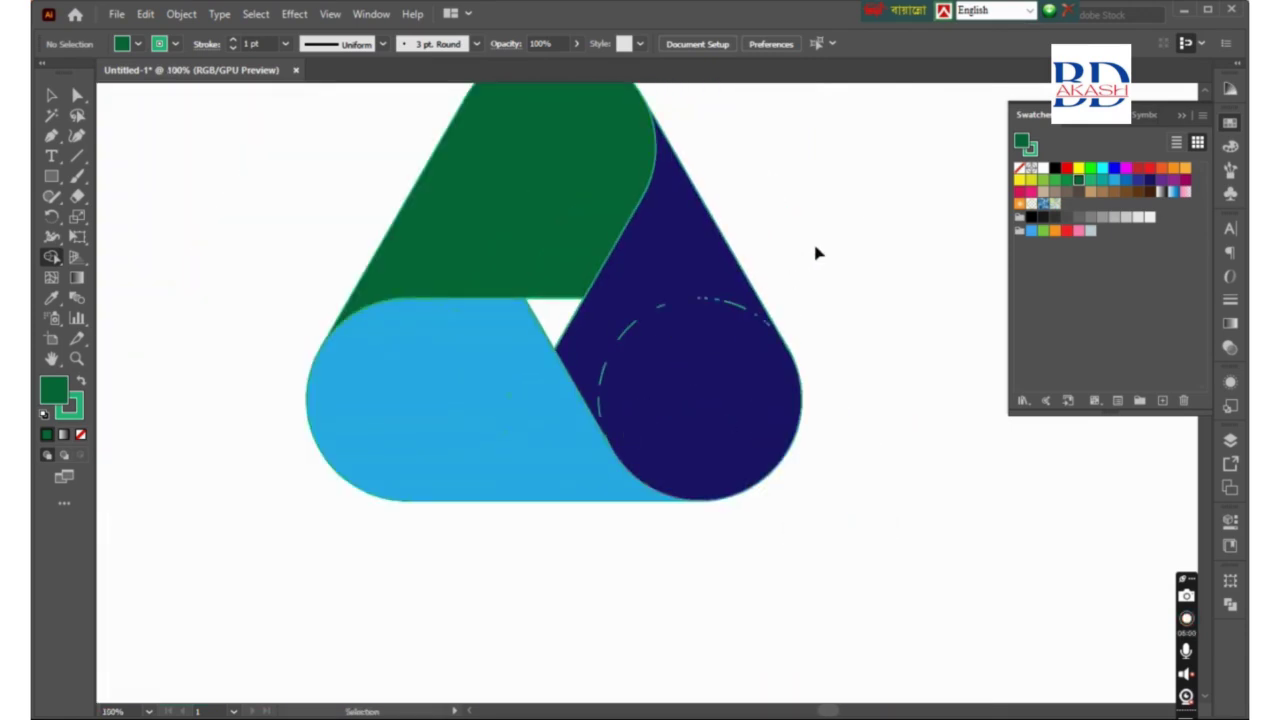
click(1137, 184)
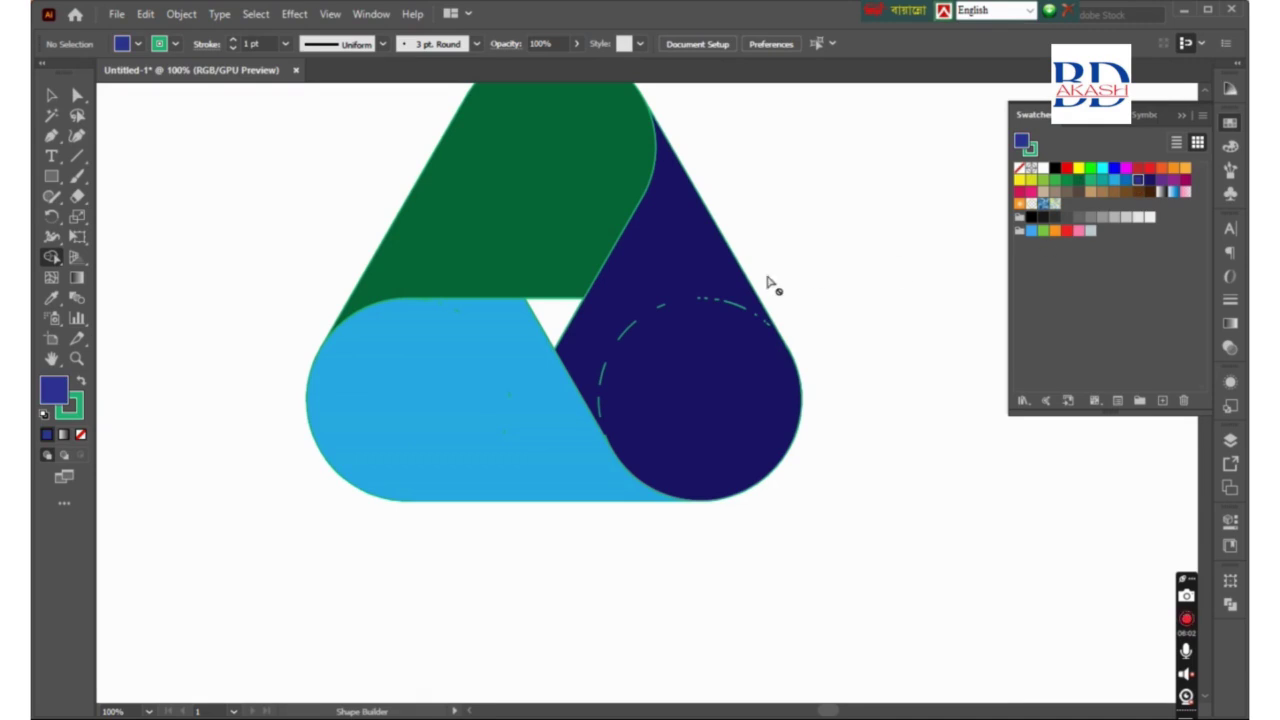
drag(794, 238, 646, 517)
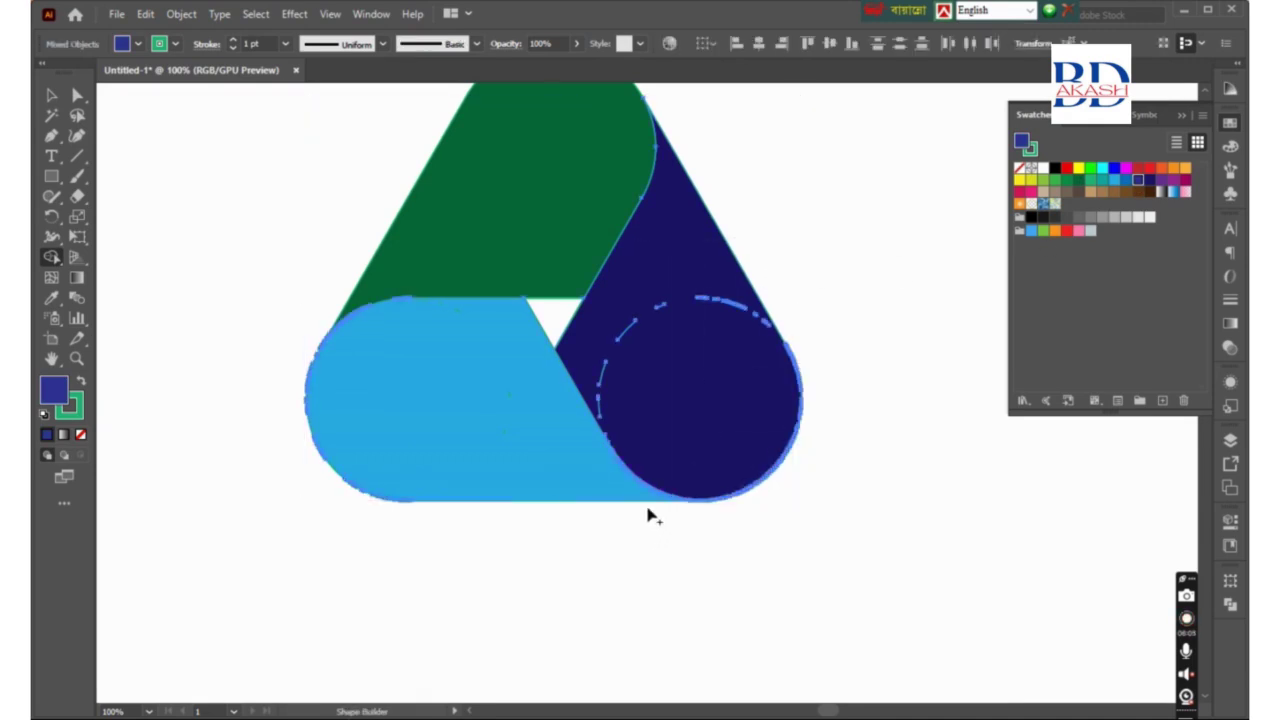
scroll(663, 349, up, 3)
scroll(720, 395, up, 1)
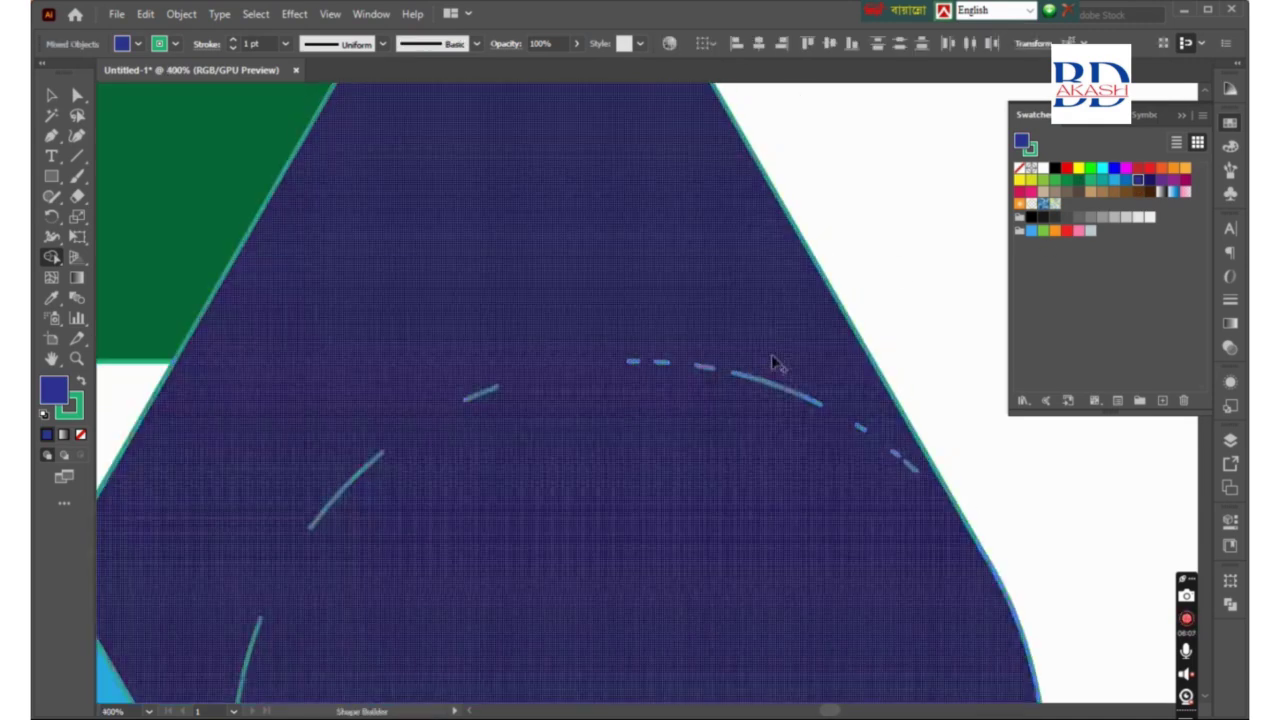
click(815, 402)
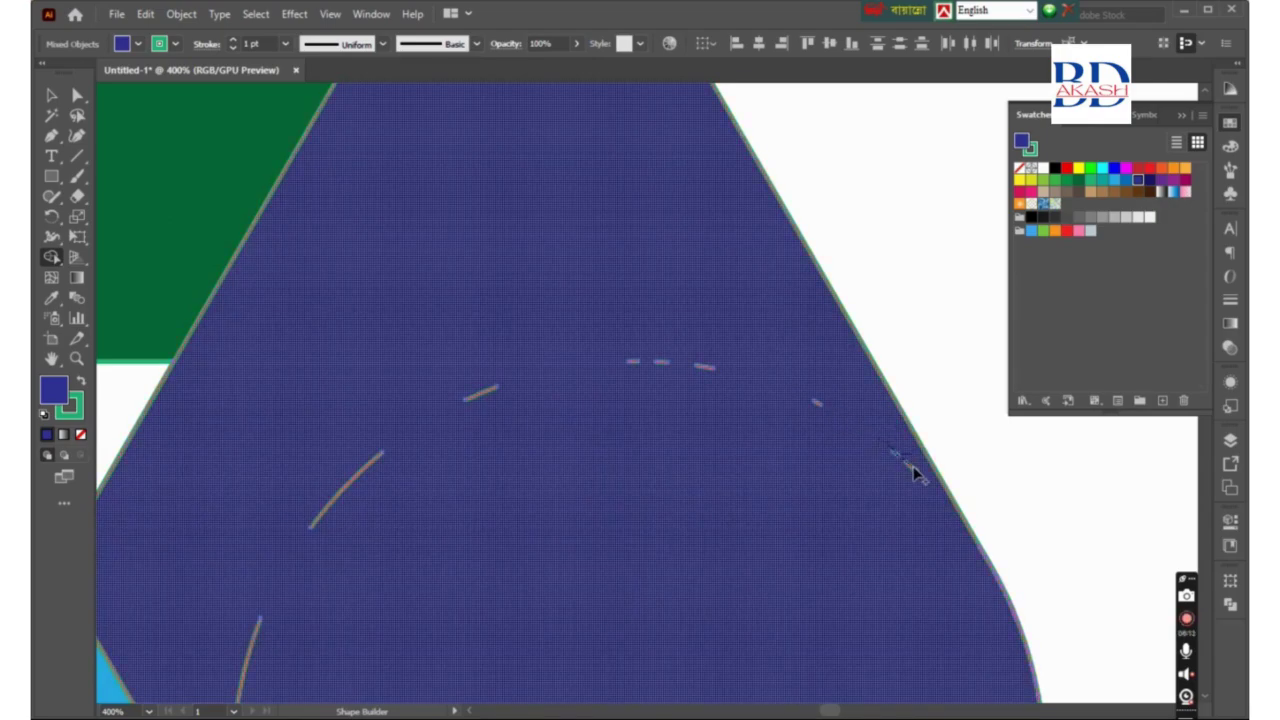
click(812, 402)
Step: Delete the stray dash fragments and teal stroke segments inside the navy band
scroll(620, 372, up, 2)
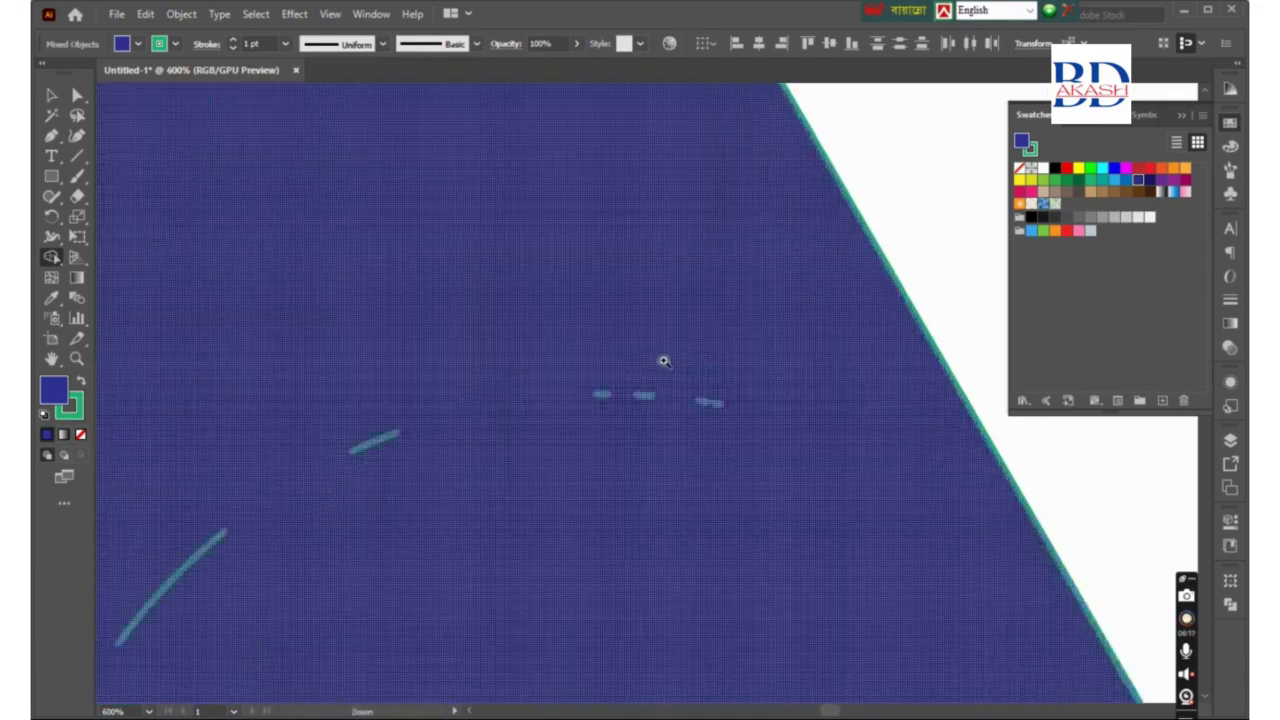
scroll(663, 360, up, 2)
alt+click(536, 256)
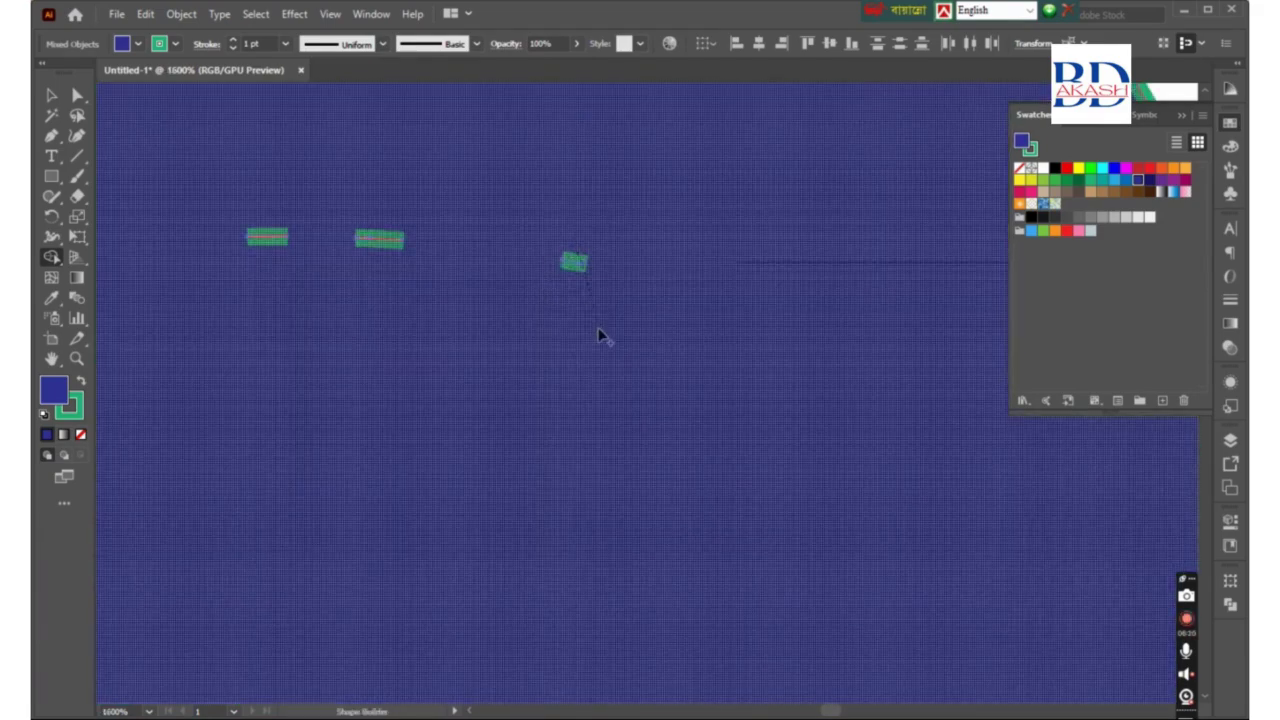
alt+click(573, 261)
alt+click(394, 238)
alt+click(363, 238)
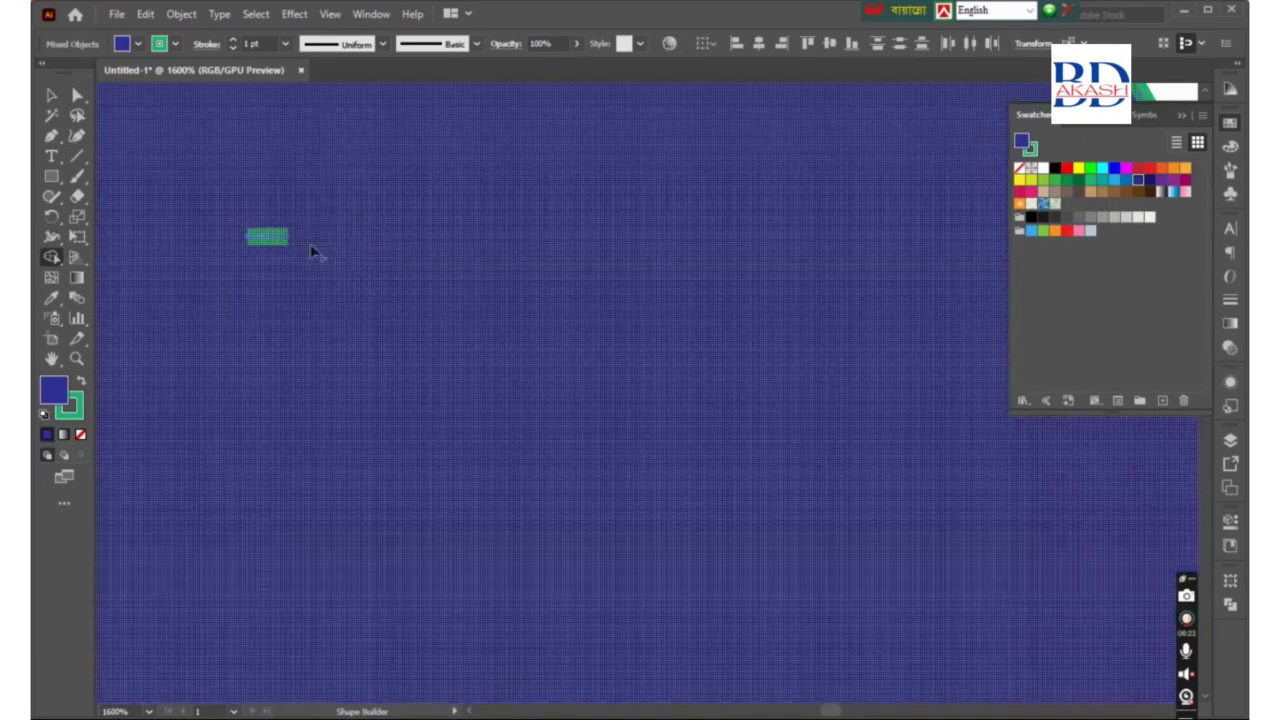
scroll(406, 391, down, 3)
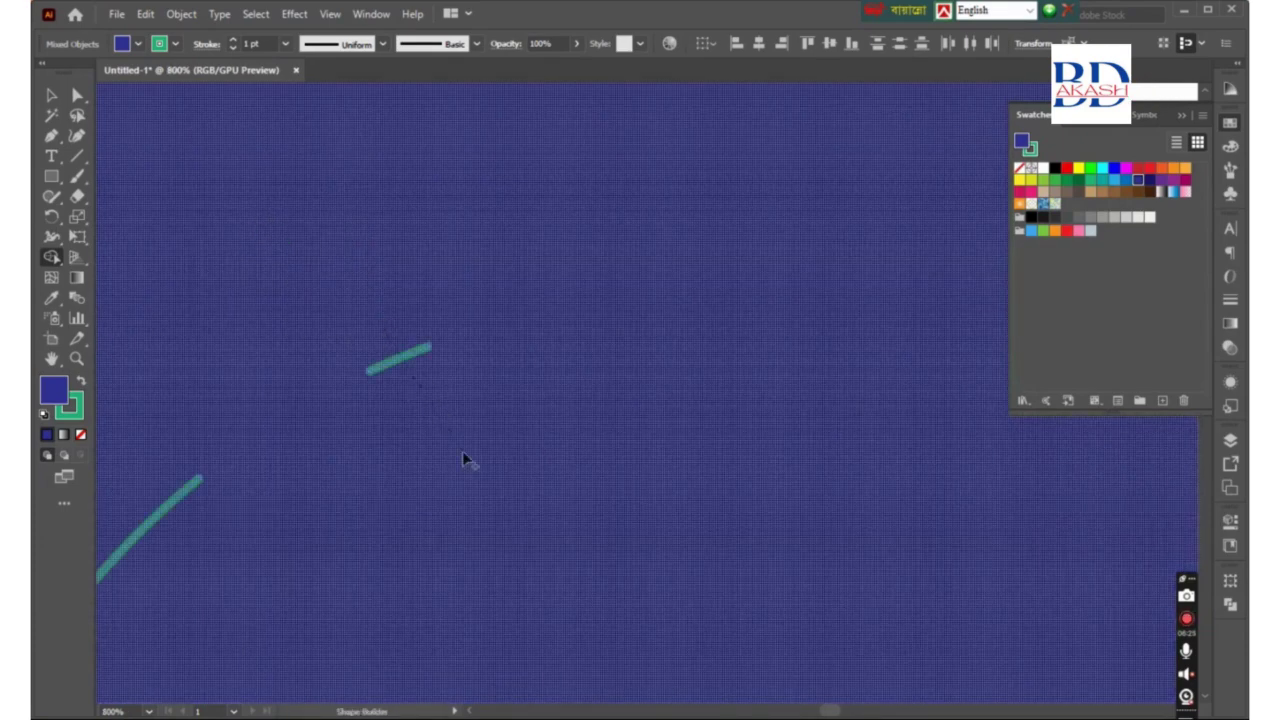
scroll(377, 412, down, 2)
alt+click(410, 554)
scroll(418, 626, down, 1)
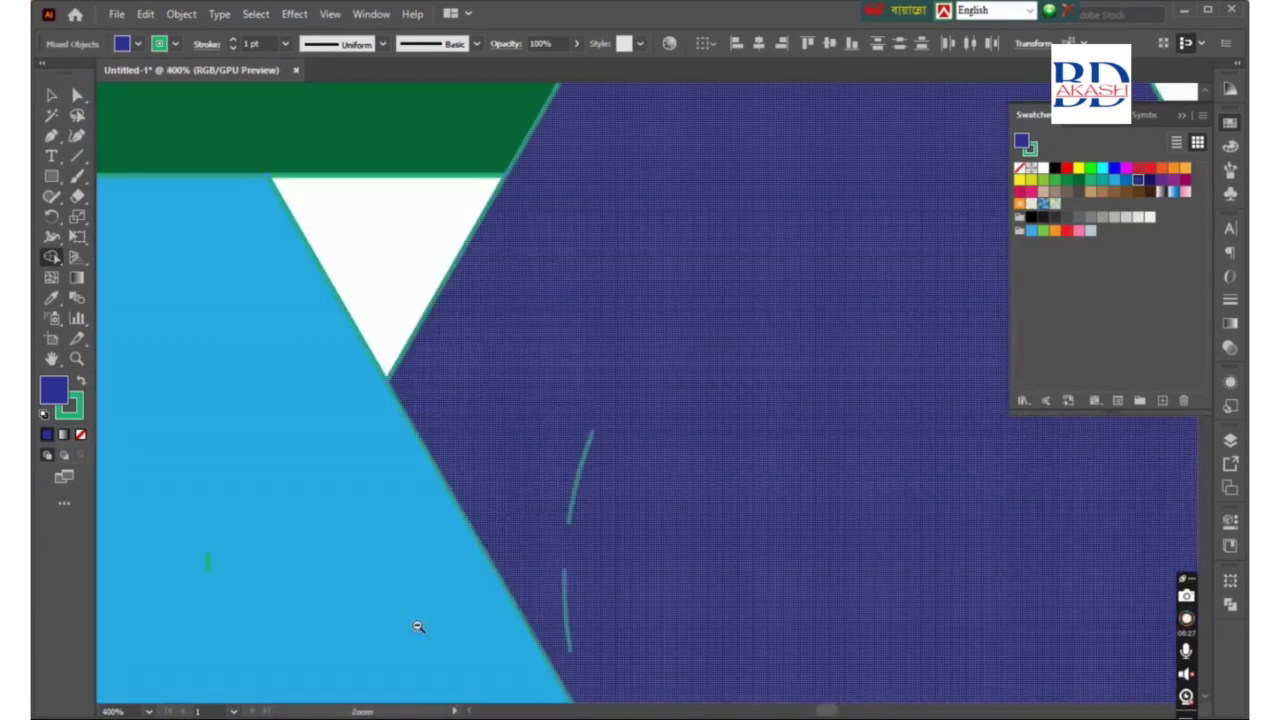
alt+click(580, 478)
scroll(574, 466, up, 1)
Step: Merge the thin sliver at the blue–navy edge into the navy band, then zoom out
alt+click(612, 480)
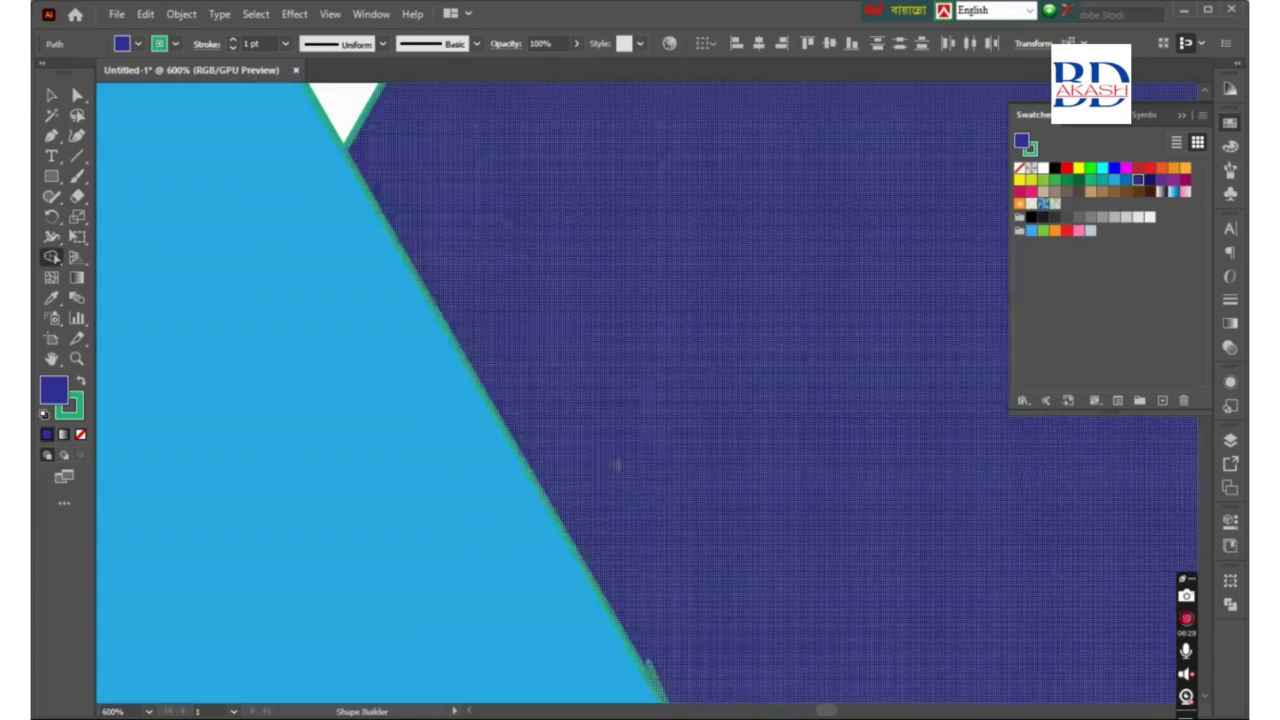
scroll(663, 463, down, 2)
scroll(600, 277, up, 1)
scroll(600, 277, up, 1)
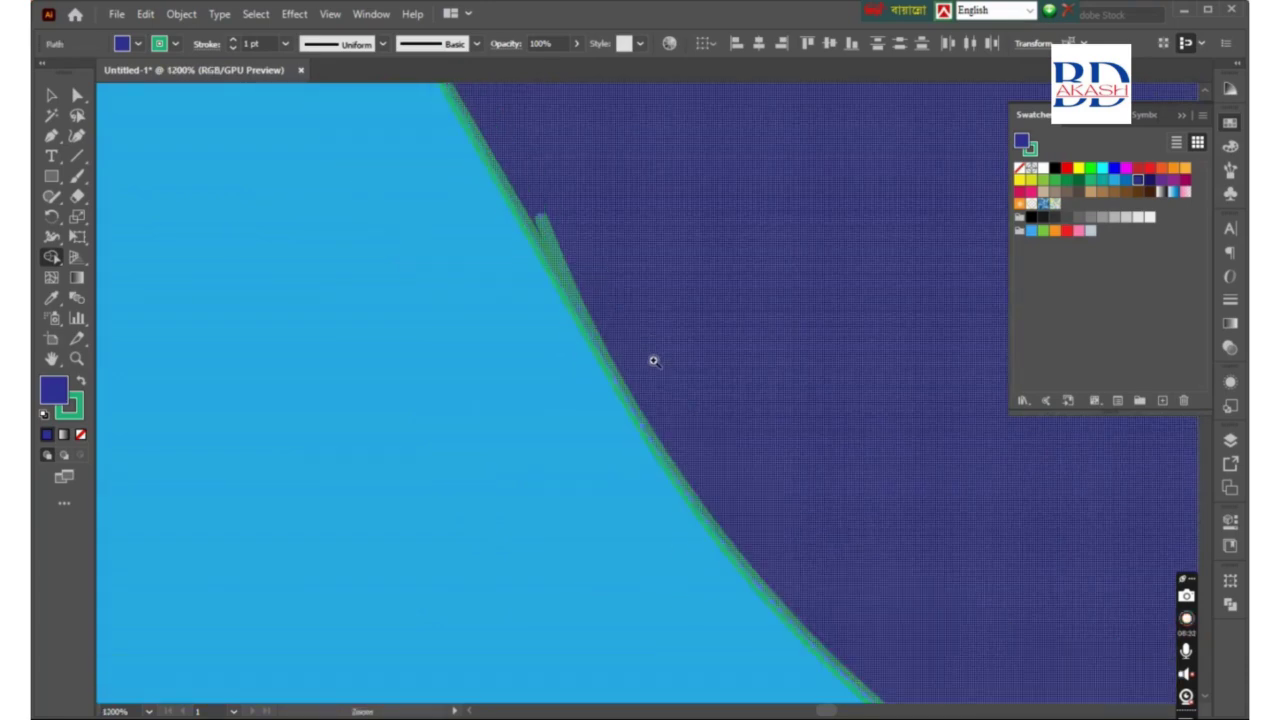
scroll(551, 250, up, 1)
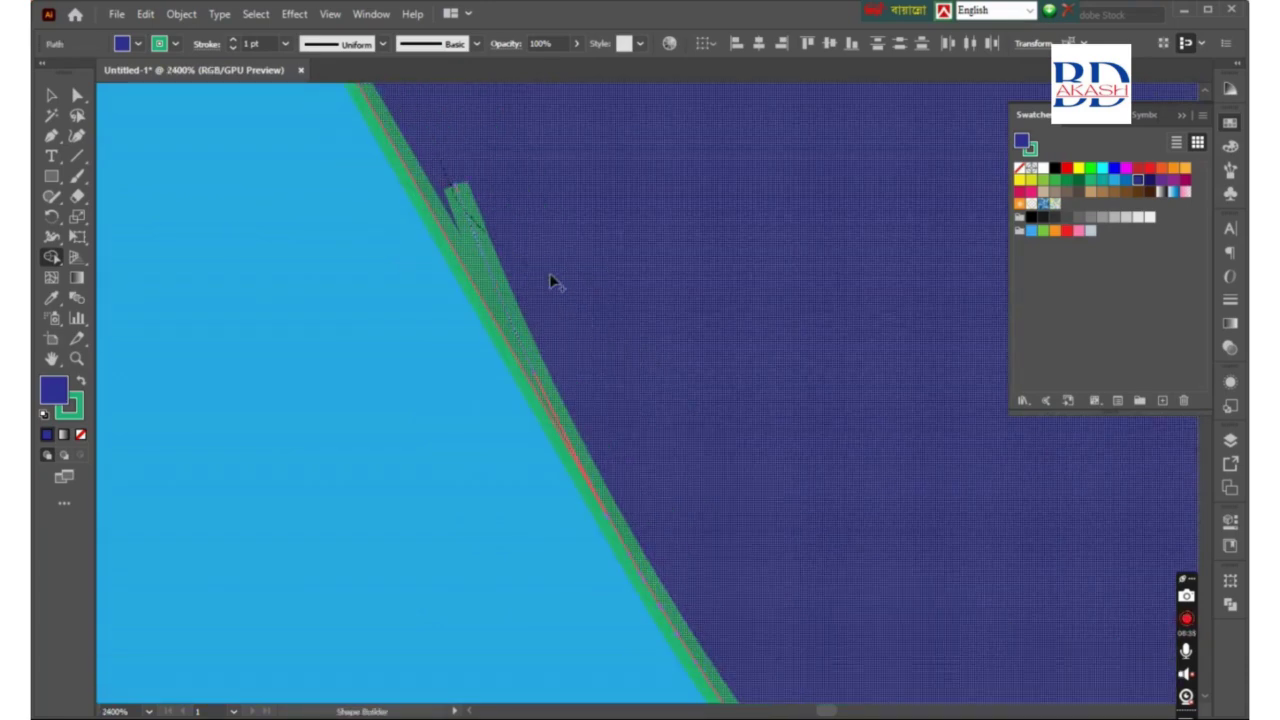
drag(549, 274, 575, 348)
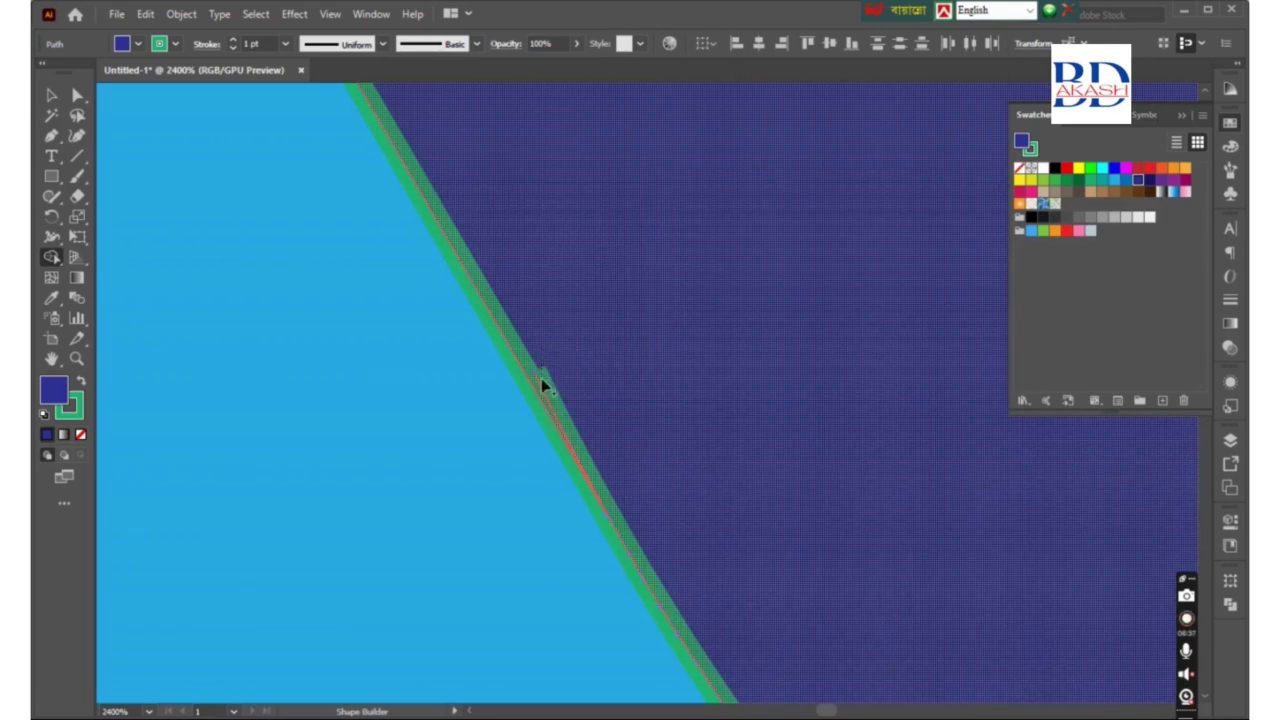
scroll(732, 437, down, 3)
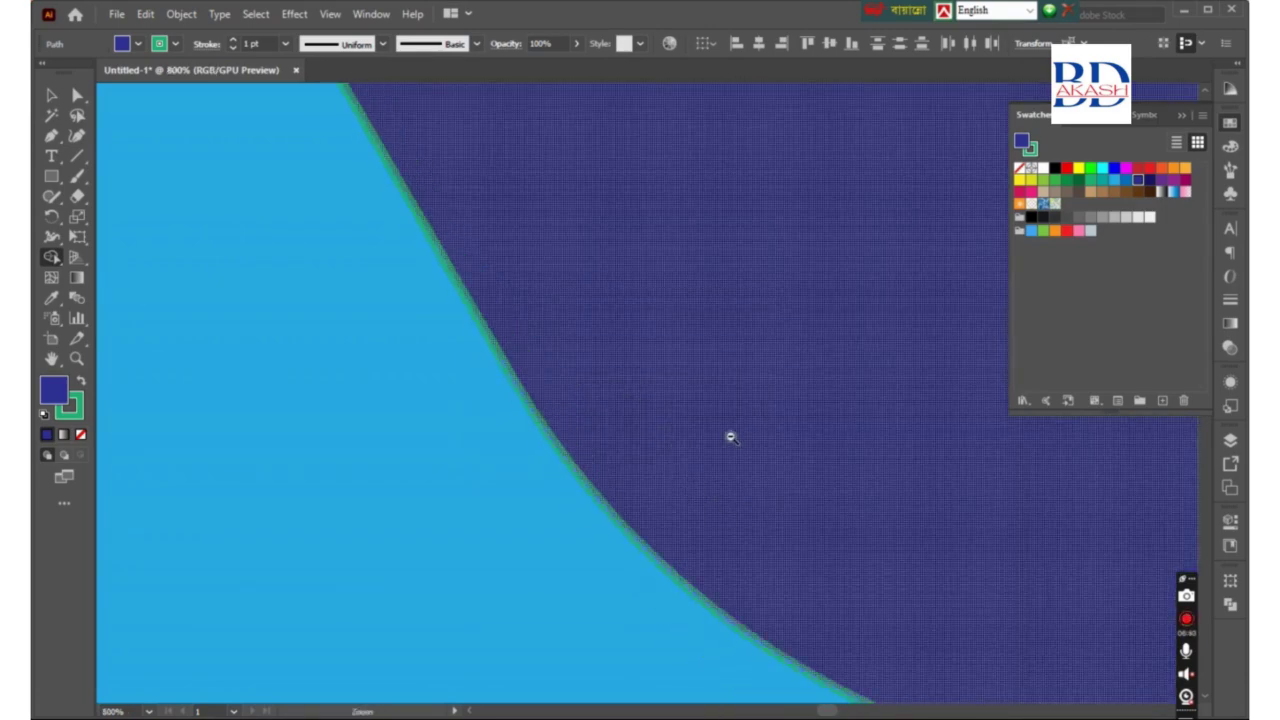
scroll(732, 437, down, 3)
scroll(729, 434, down, 1)
scroll(537, 257, down, 2)
scroll(623, 377, down, 1)
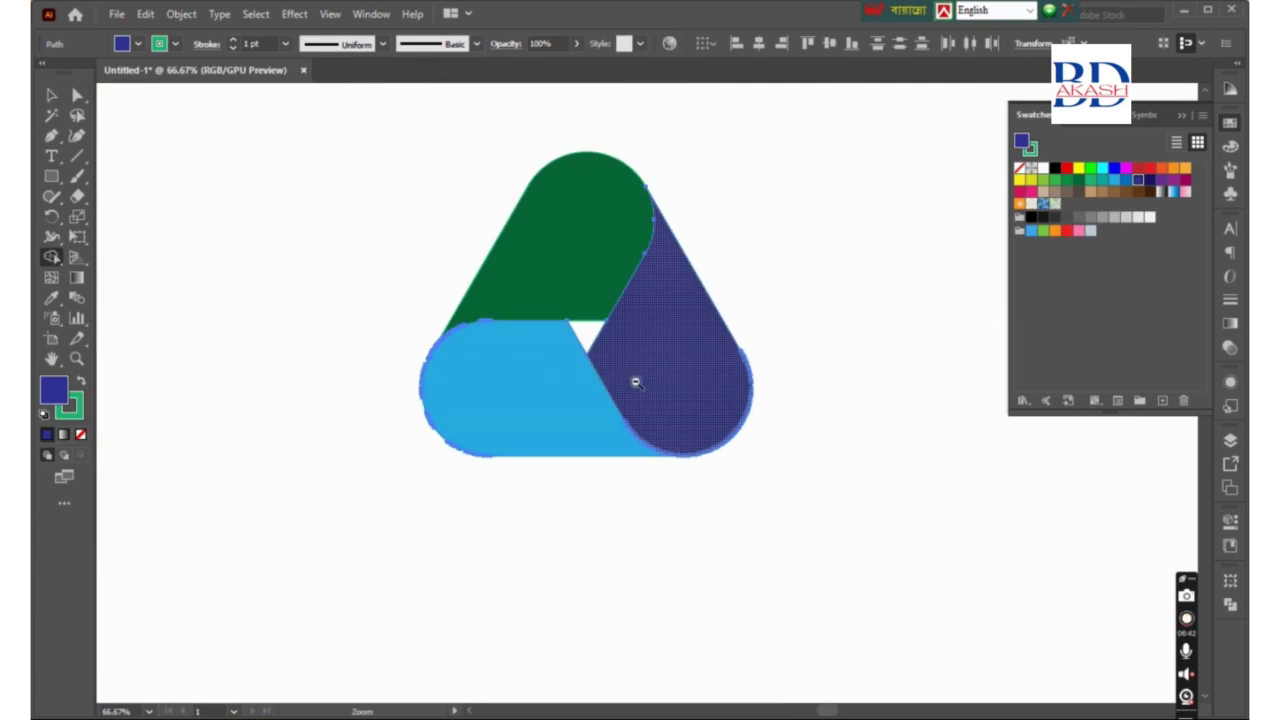
Step: Merge the light-blue bottom band into one shape and give it a linear gradient
click(797, 343)
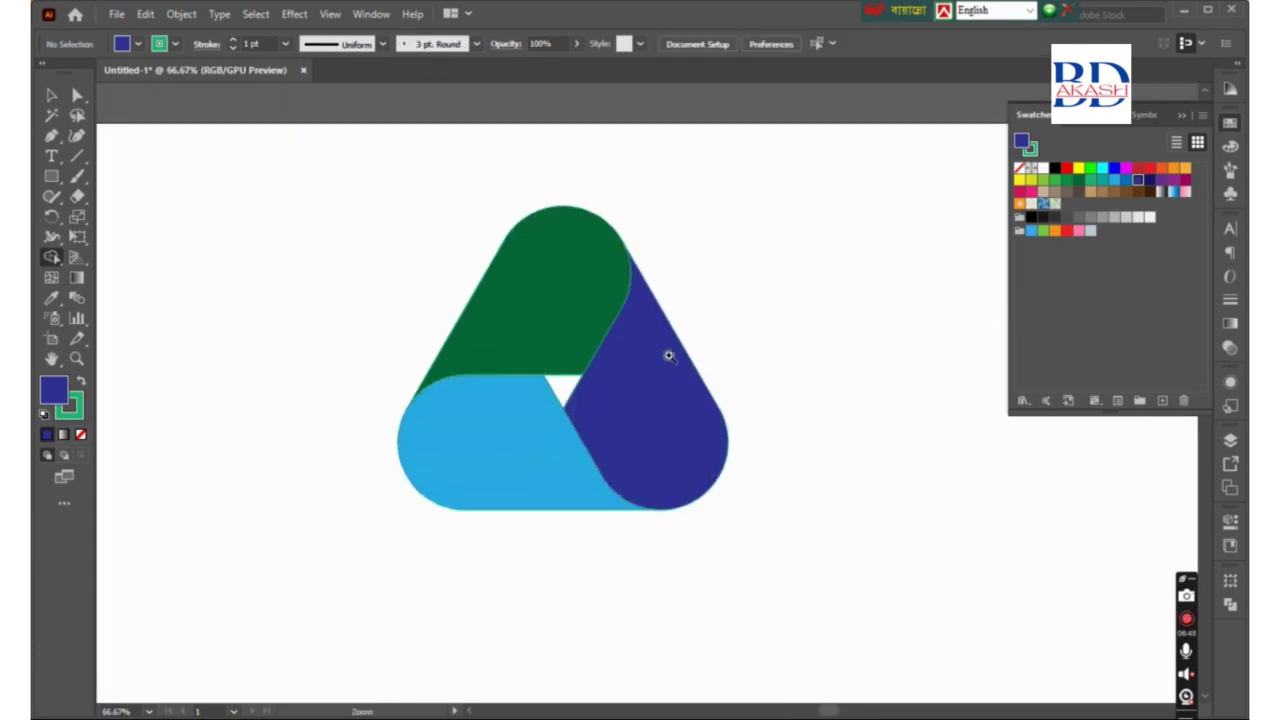
scroll(634, 380, up, 1)
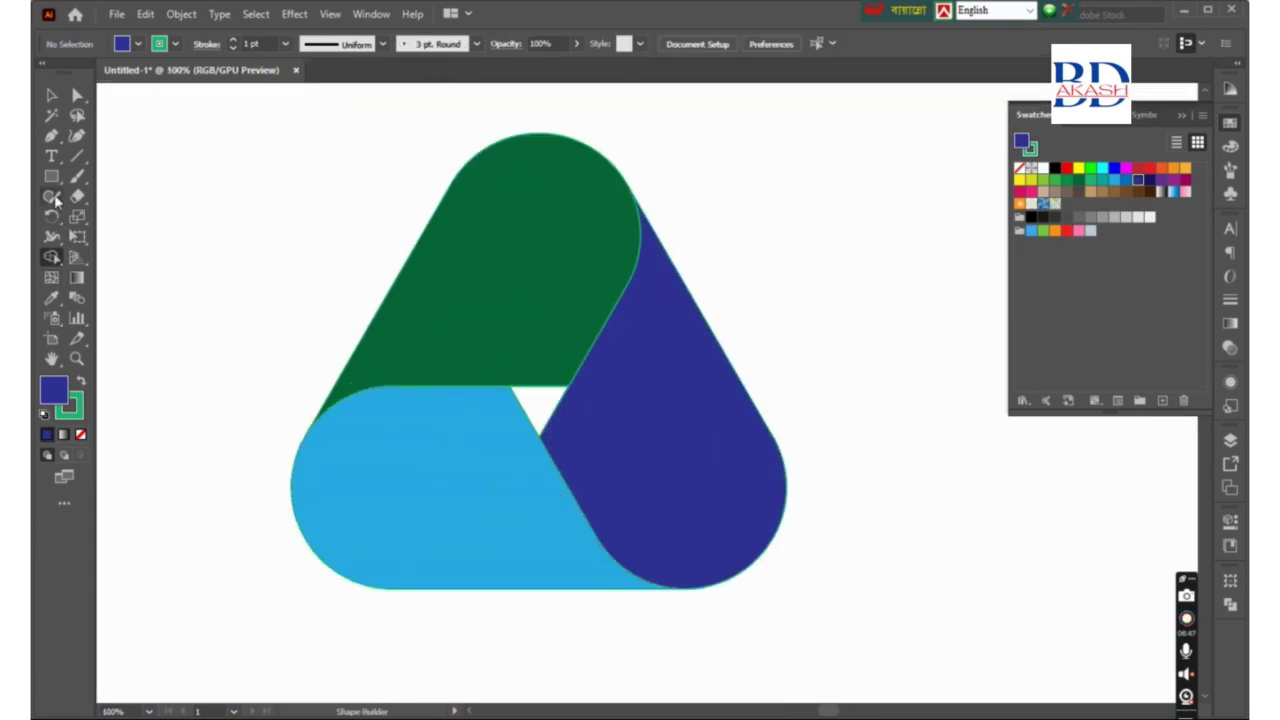
click(429, 489)
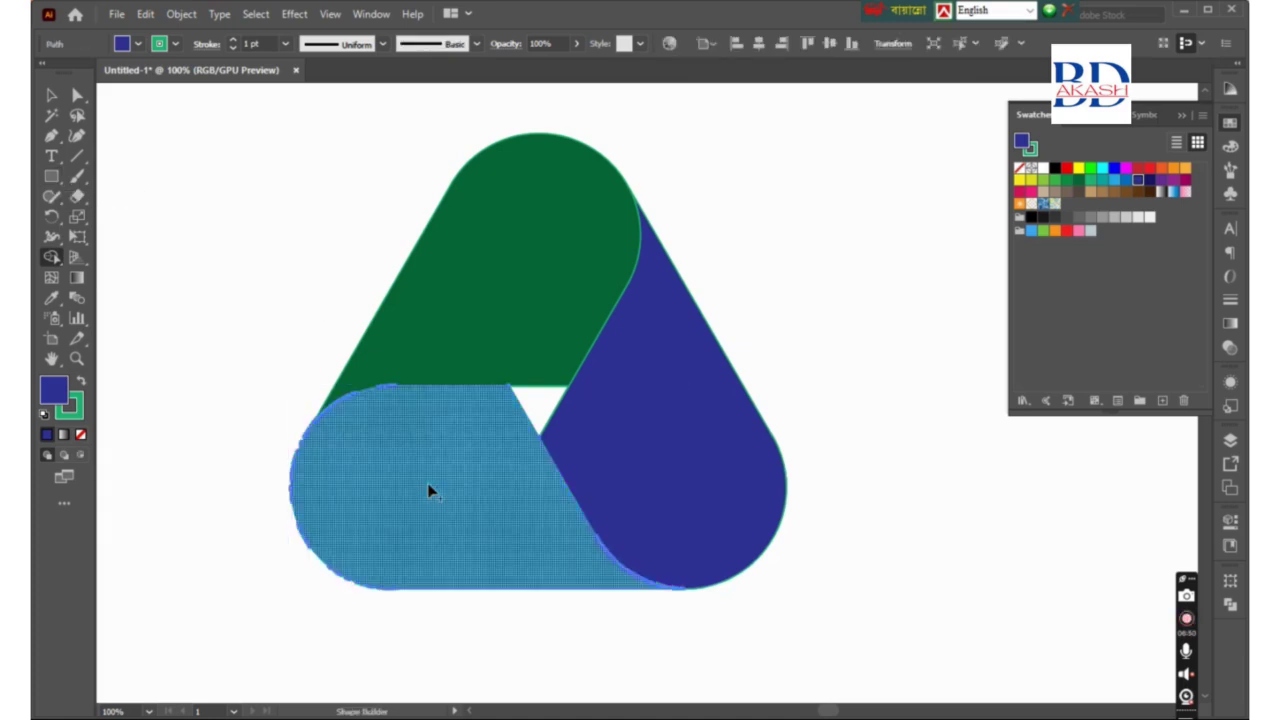
click(1230, 325)
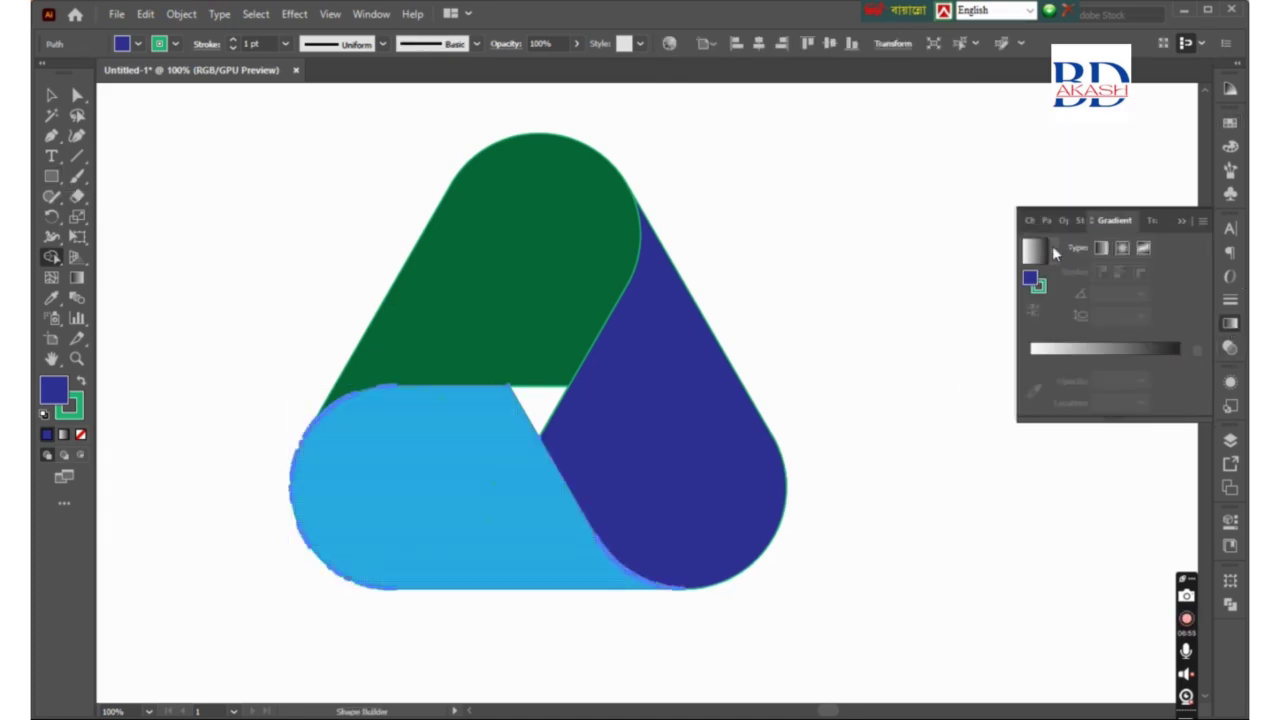
click(1069, 356)
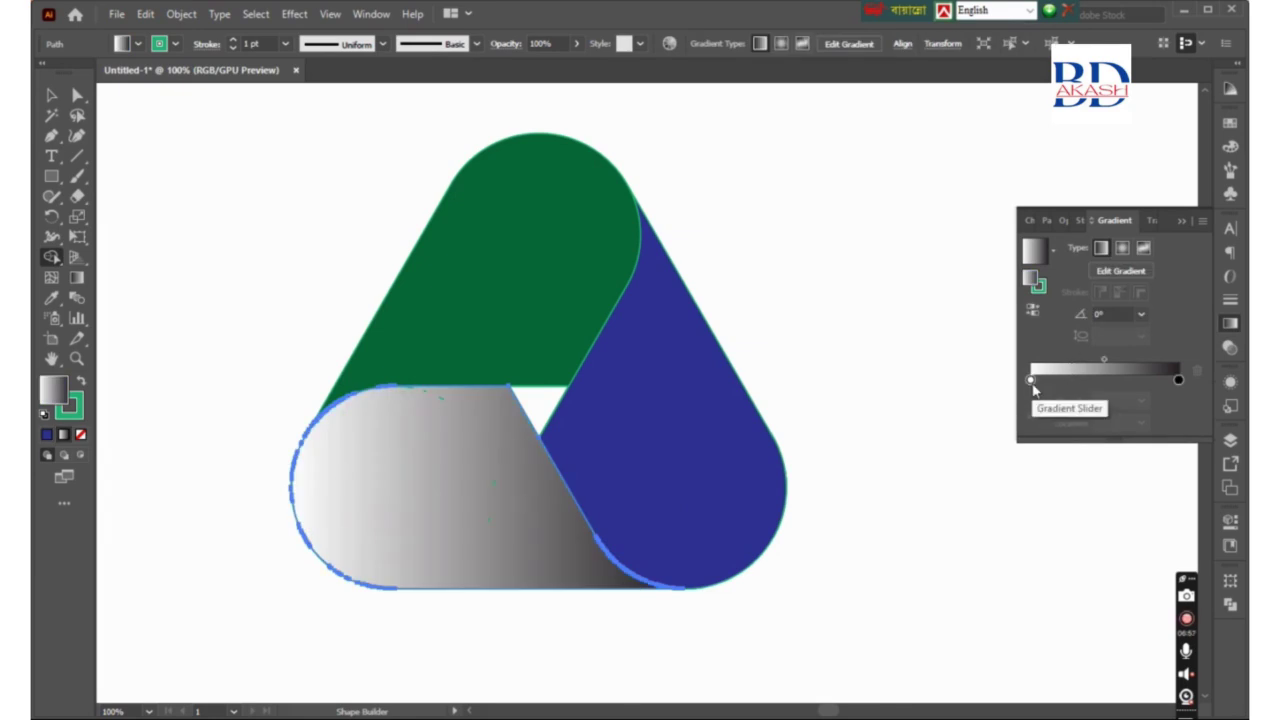
Step: Set the gradient's left stop to blue and its right stop to cyan
double_click(1031, 381)
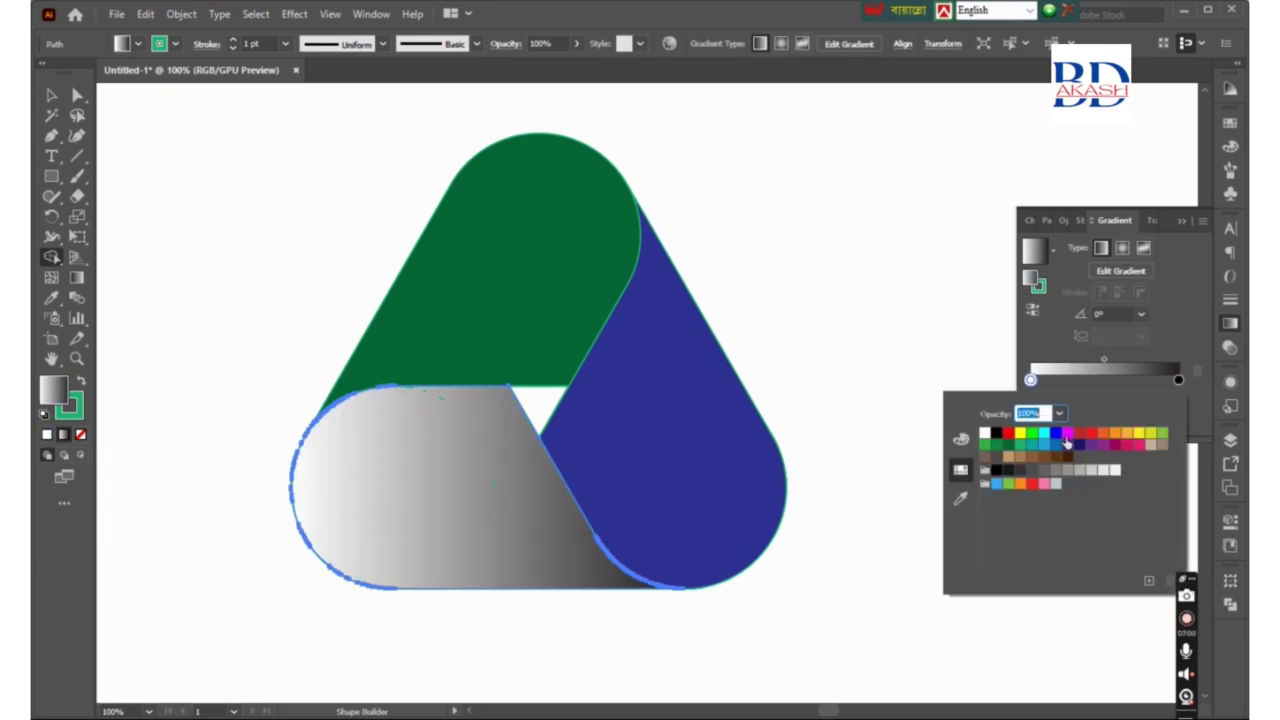
click(1059, 438)
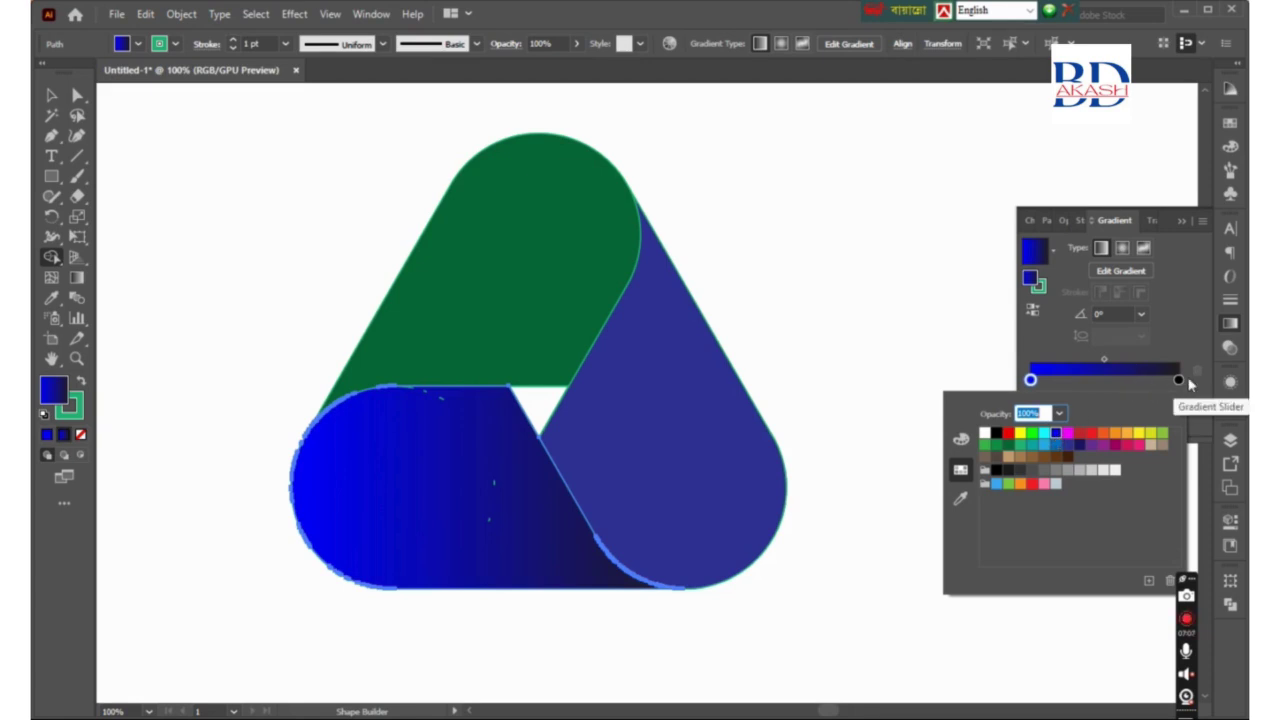
click(1179, 381)
double_click(1179, 381)
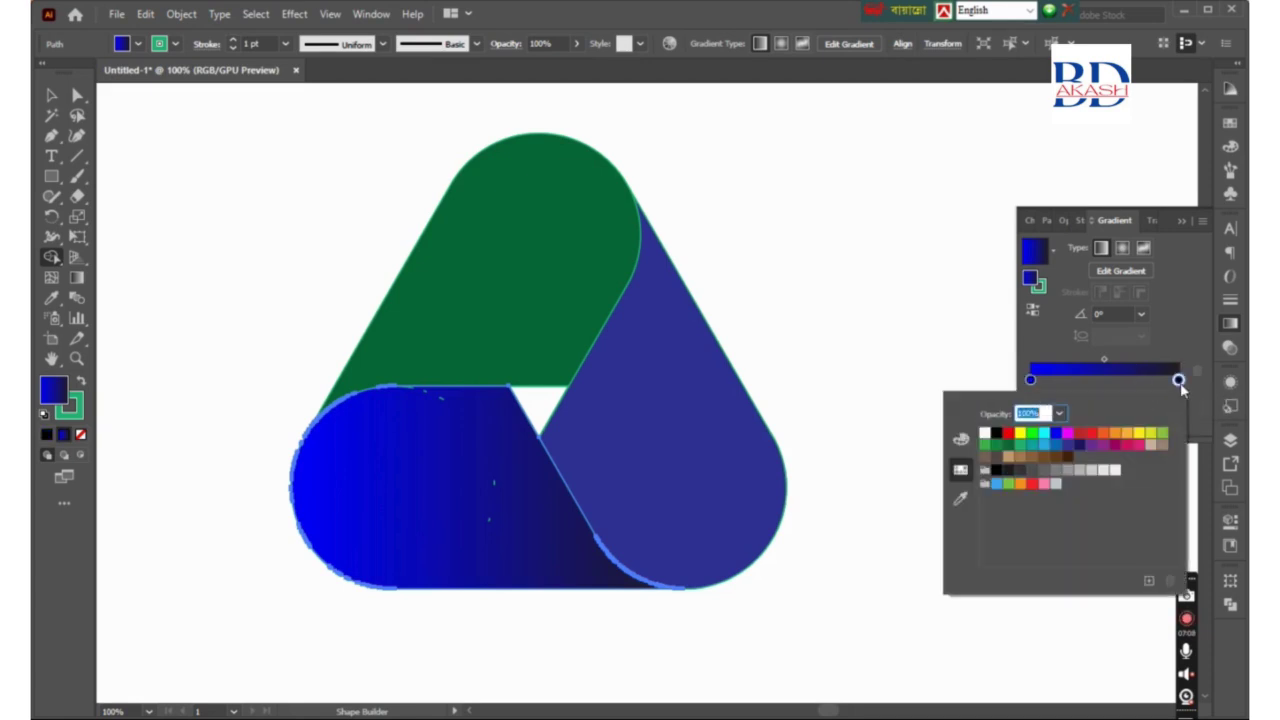
click(1044, 433)
click(897, 403)
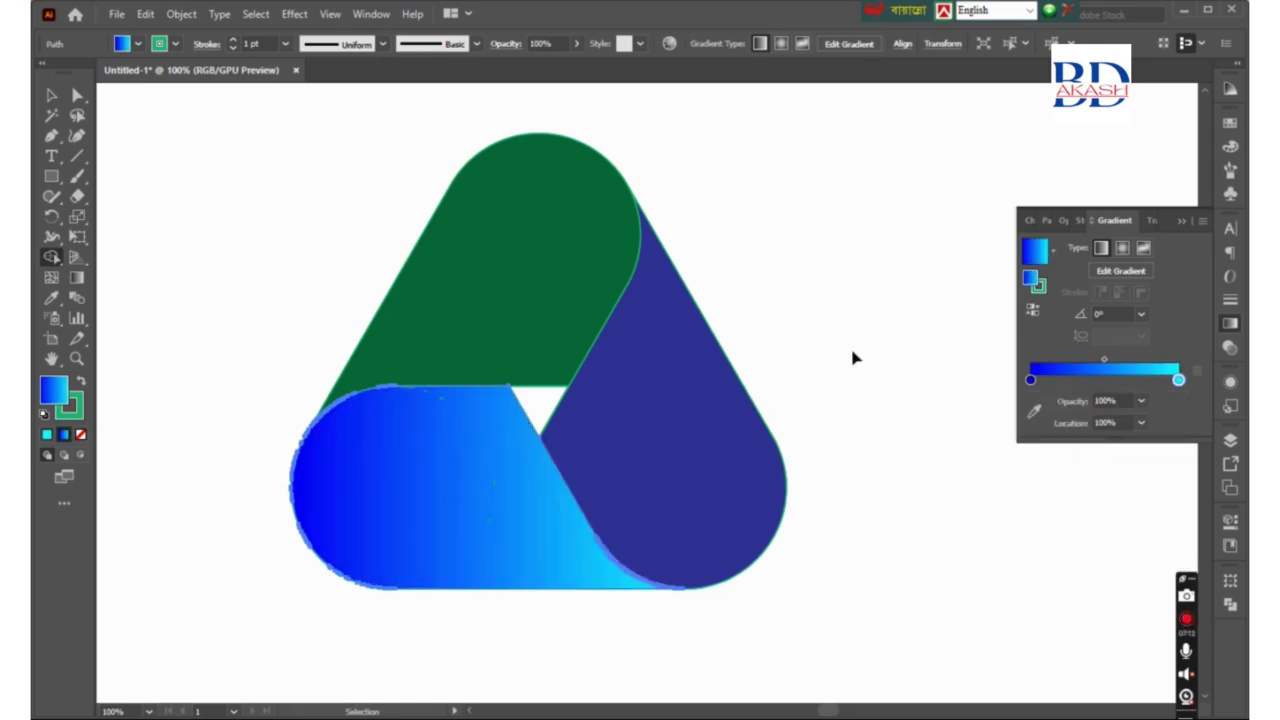
click(716, 459)
Step: Eyedrop the bottom band's blue-cyan gradient onto the right and top bands
click(51, 298)
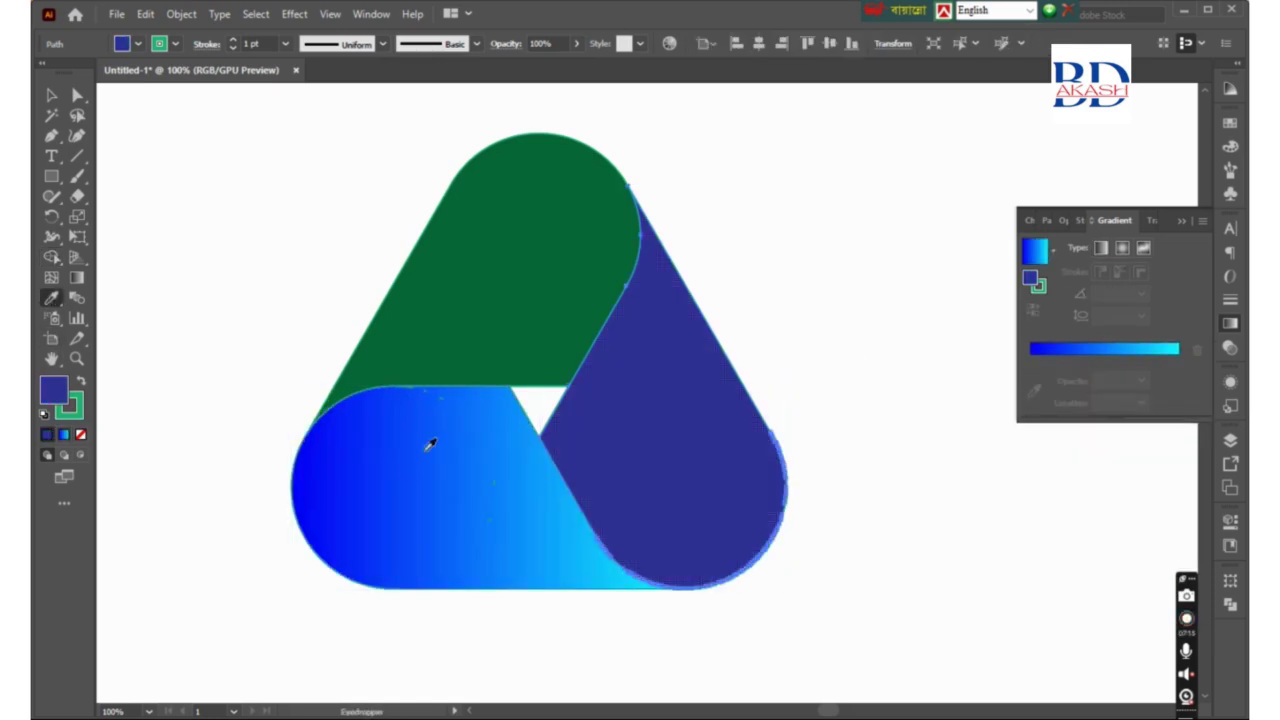
click(508, 515)
ctrl+click(795, 265)
ctrl+click(590, 314)
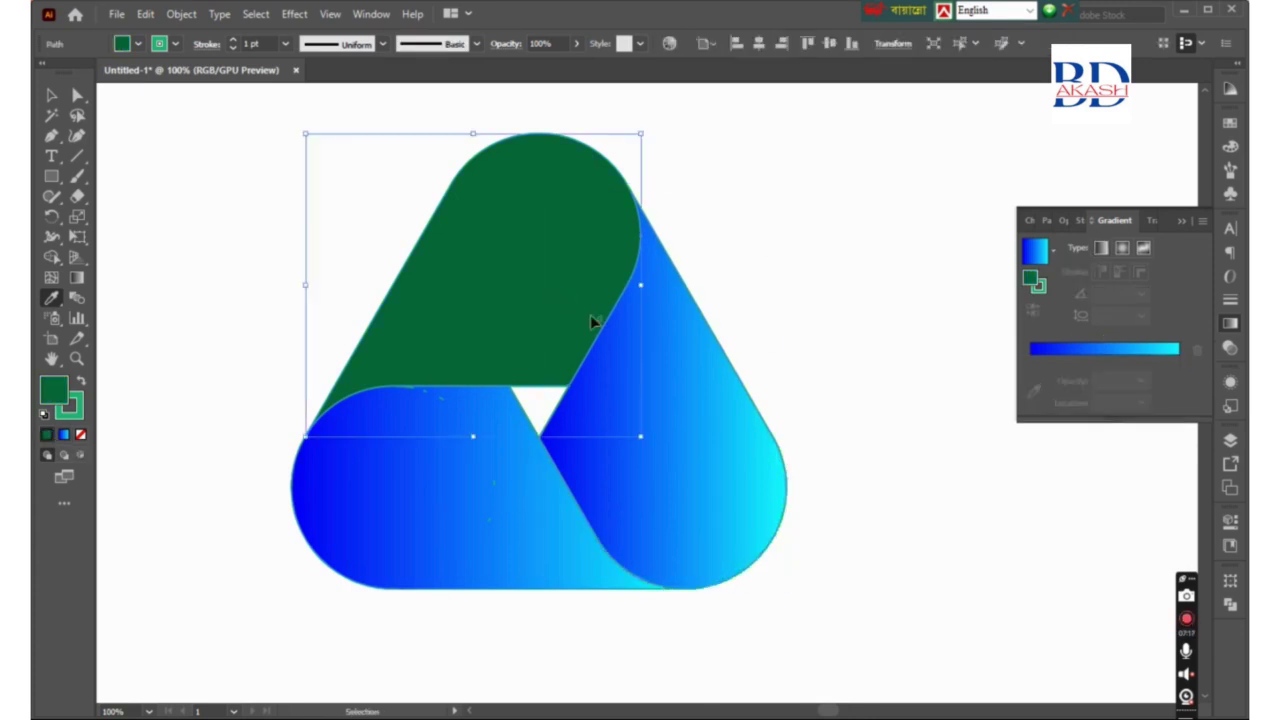
click(697, 423)
ctrl+click(851, 294)
alt+click(614, 400)
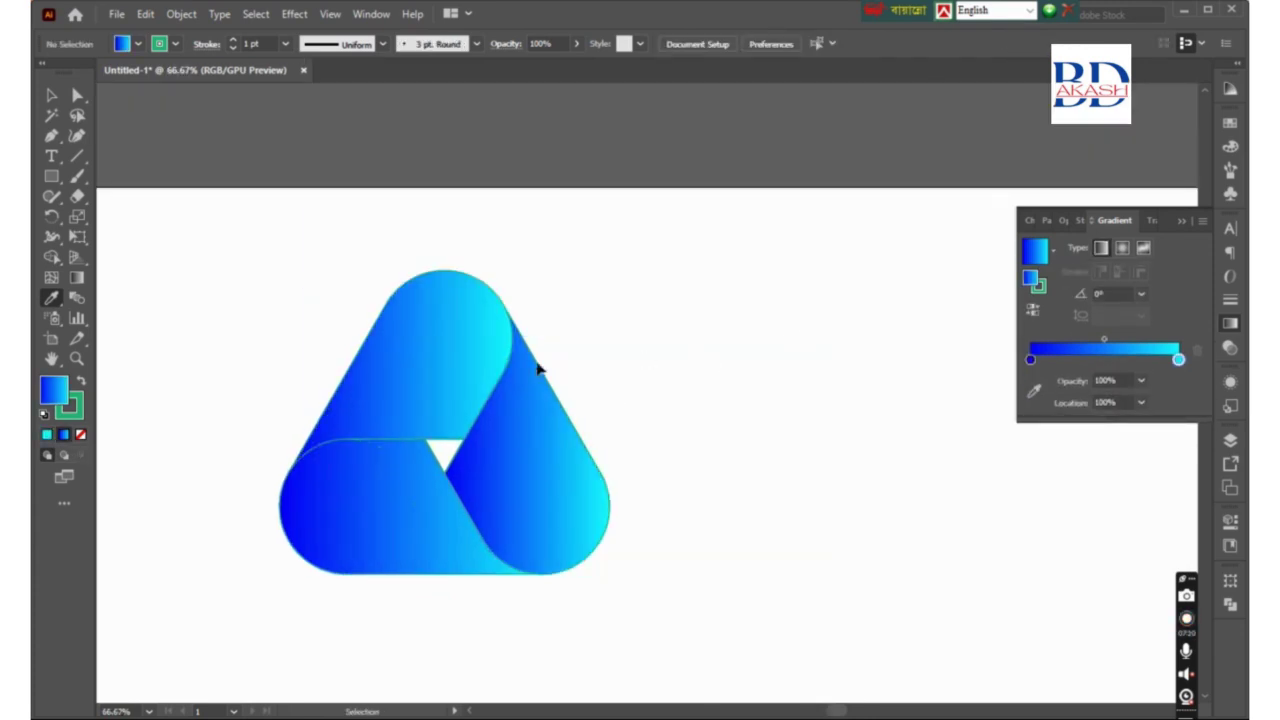
Step: Select all three bands and place a duplicate of the logo to the lower right
ctrl+click(470, 358)
ctrl+shift+click(554, 466)
ctrl+shift+click(443, 517)
alt+click(598, 452)
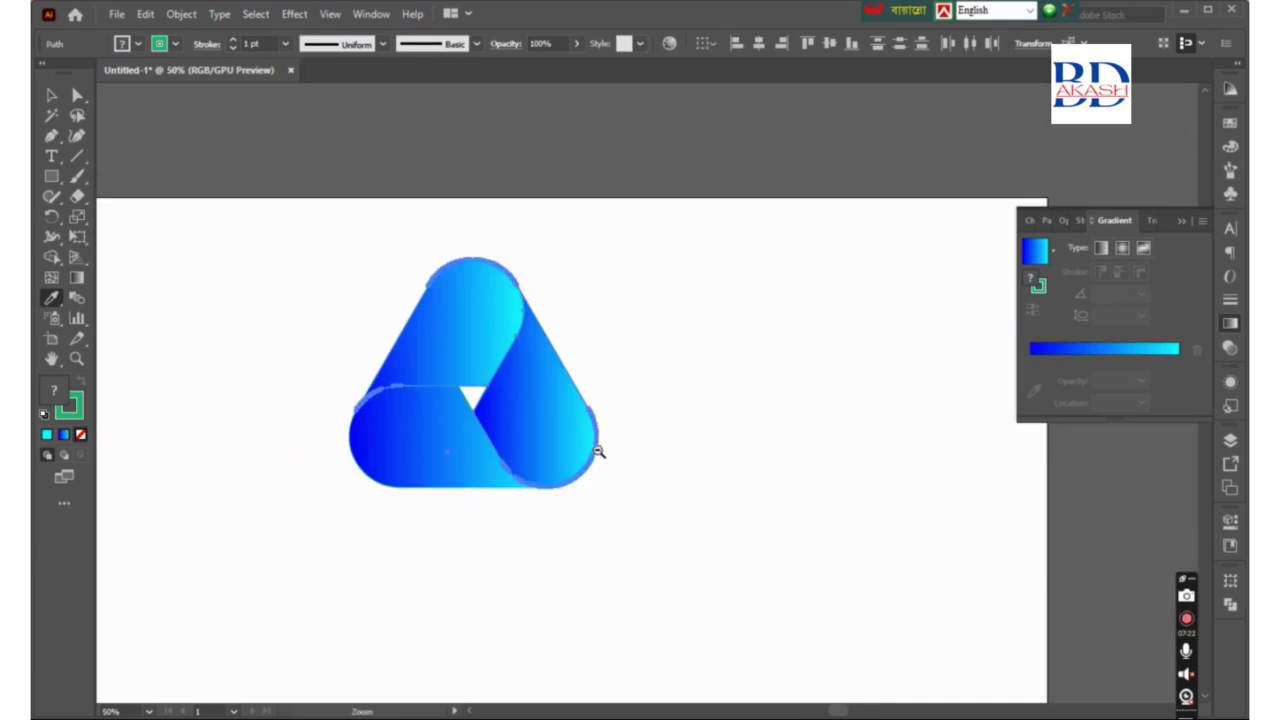
key(ctrl)
drag(546, 456, 855, 557)
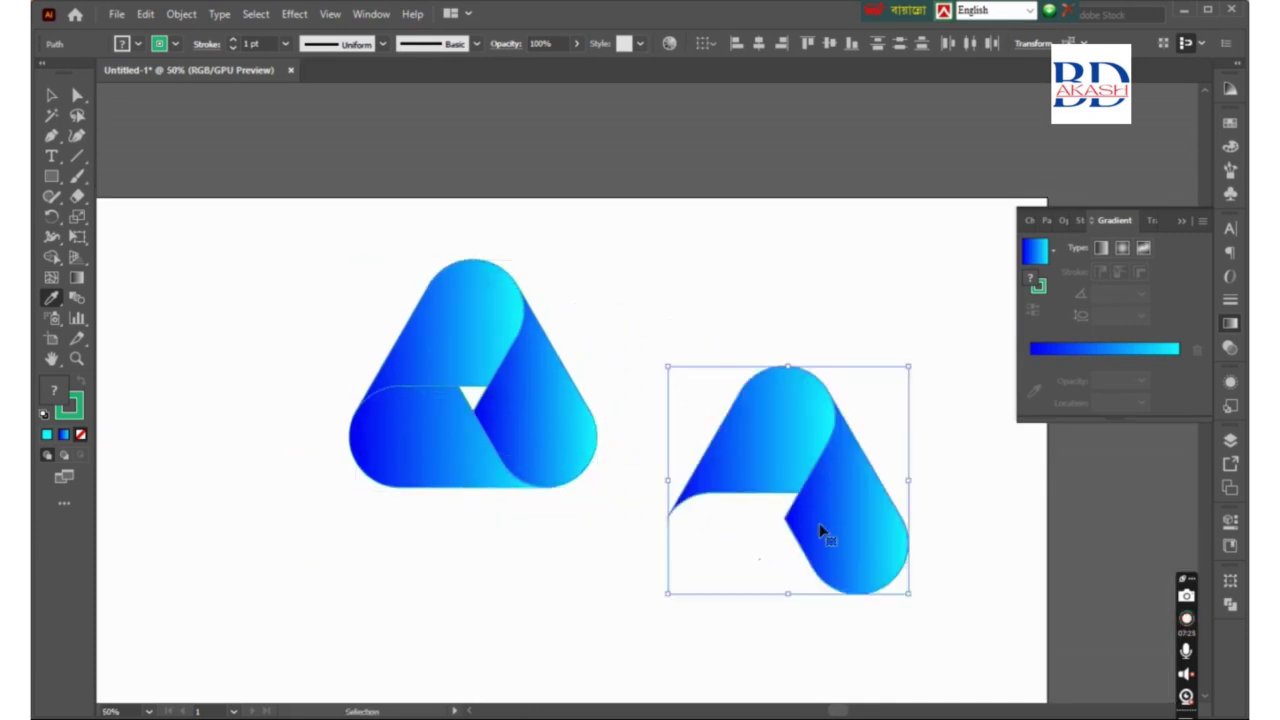
key(ctrl+z)
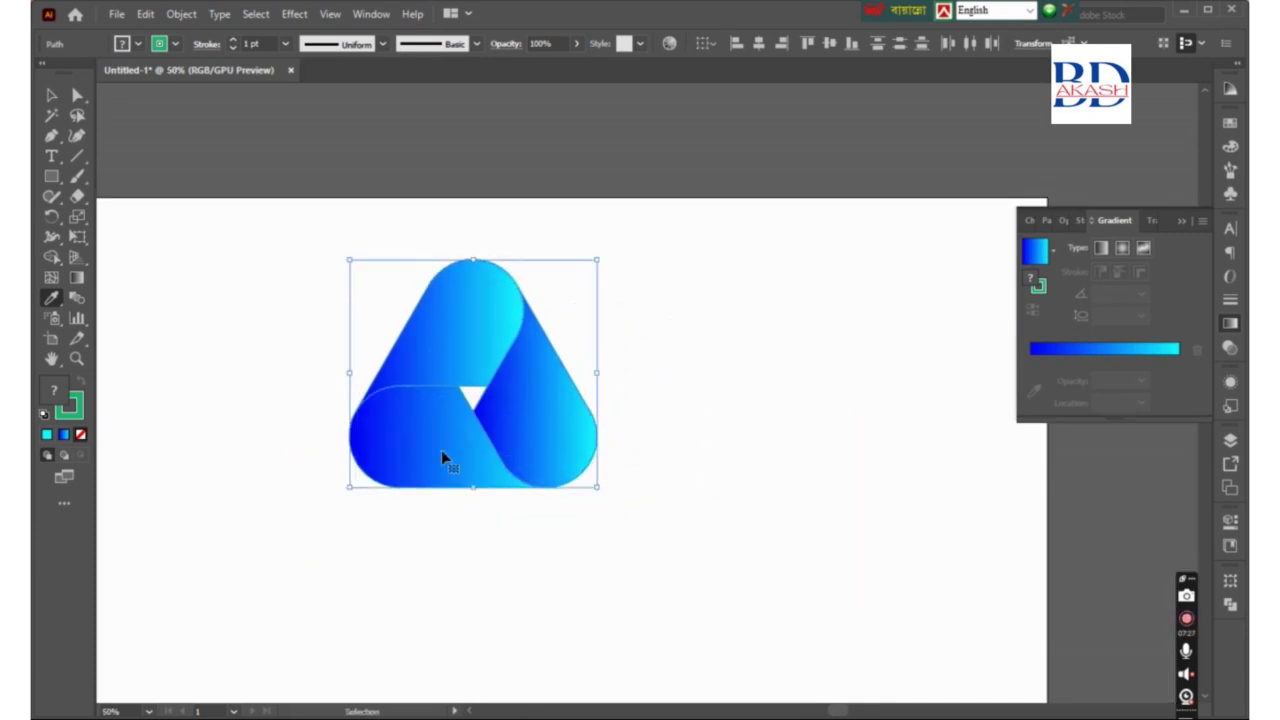
drag(442, 452, 760, 574)
click(630, 324)
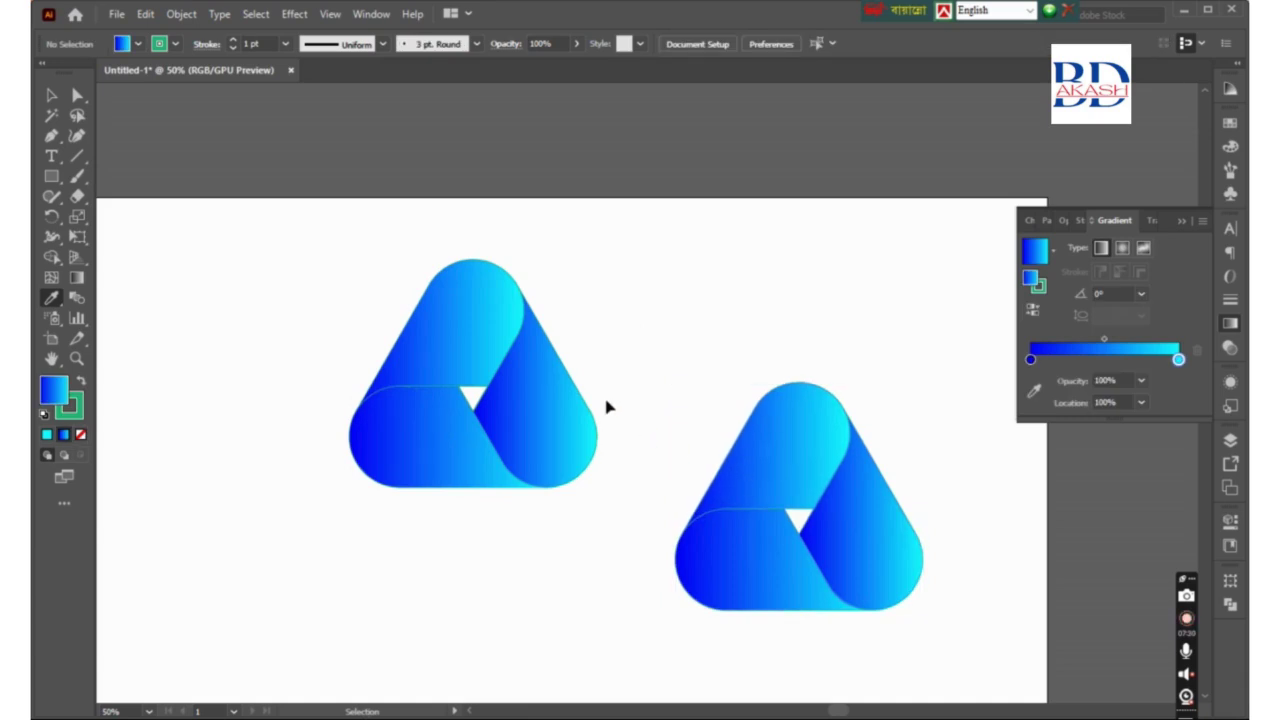
Step: Clear the original logo's fill and move the copy to the artboard centre
drag(305, 258, 586, 588)
key(i)
click(589, 572)
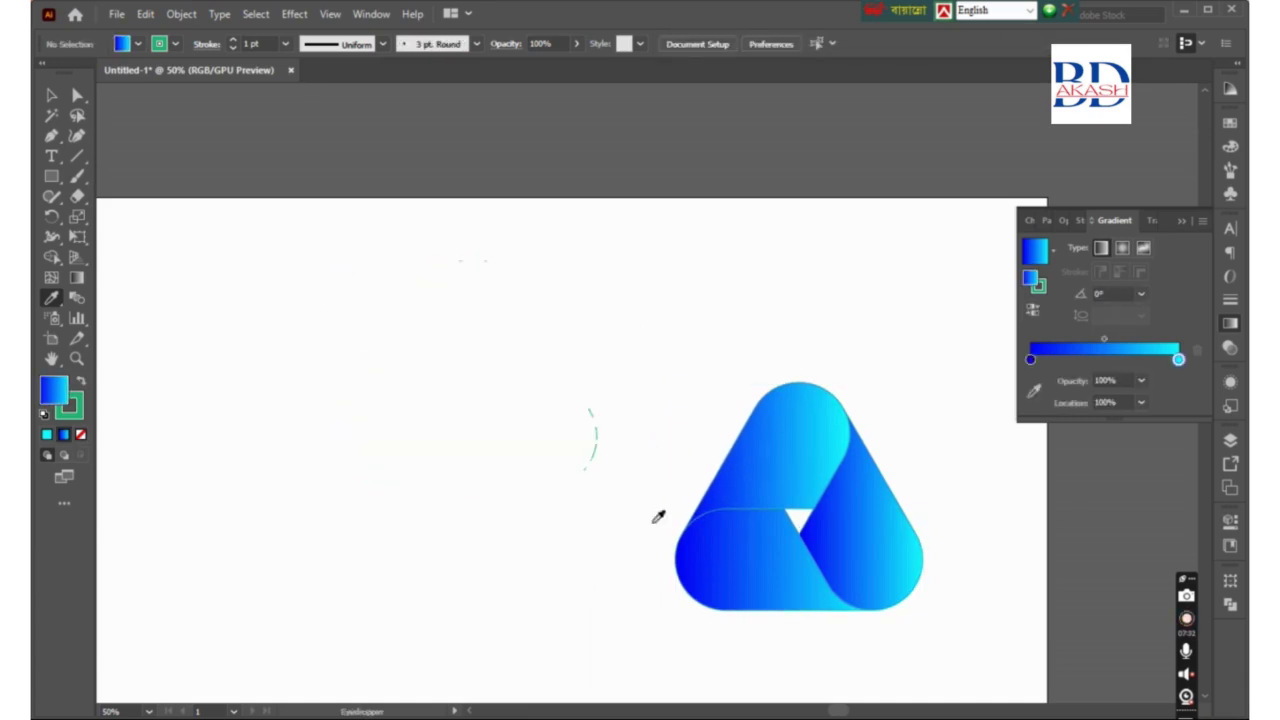
drag(414, 264, 614, 518)
click(595, 502)
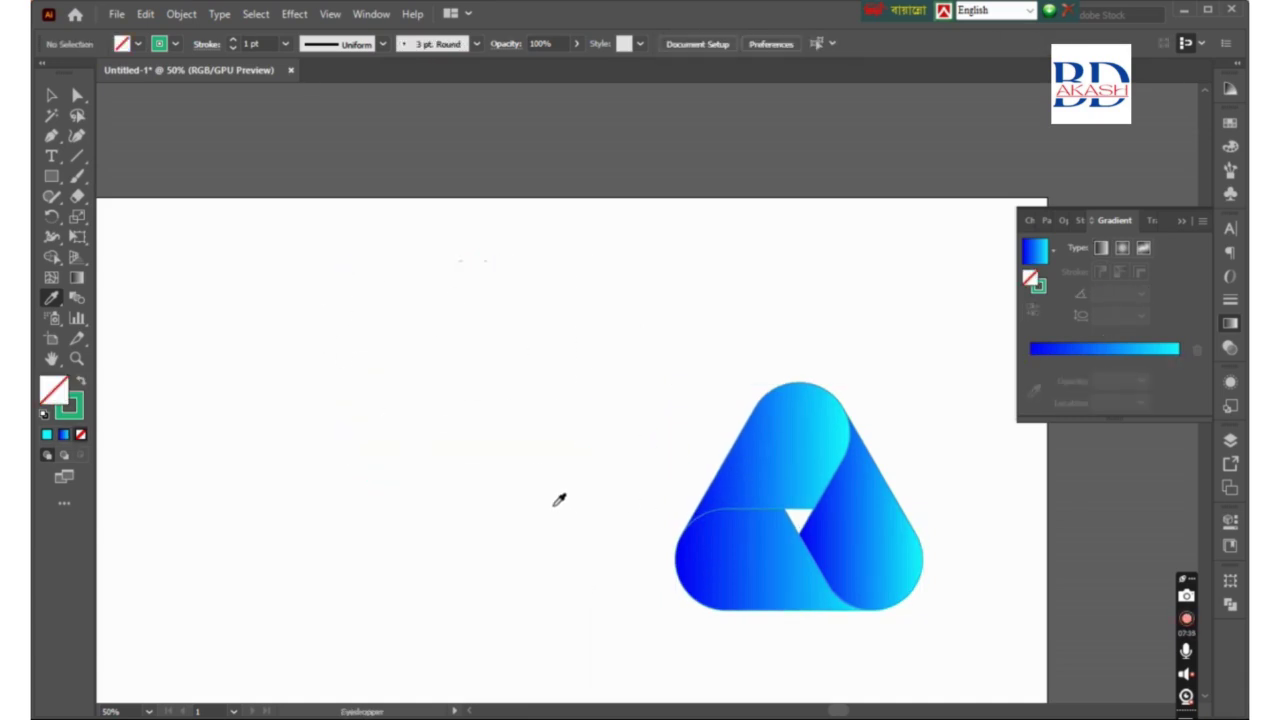
mouse_move(708, 440)
mouse_down()
mouse_move(937, 592)
mouse_move(643, 506)
mouse_up()
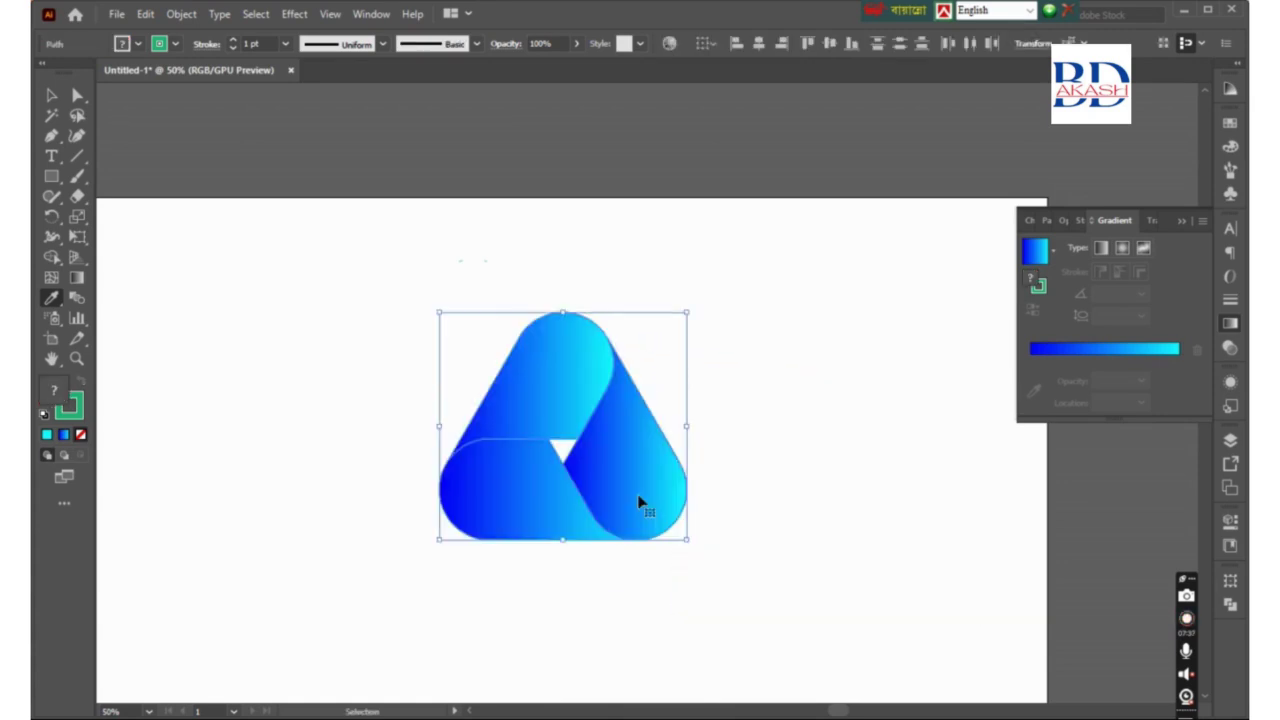
key(i)
ctrl+click(471, 457)
click(589, 371)
Step: Set the logo bands' stroke to None
key(ctrl+plus)
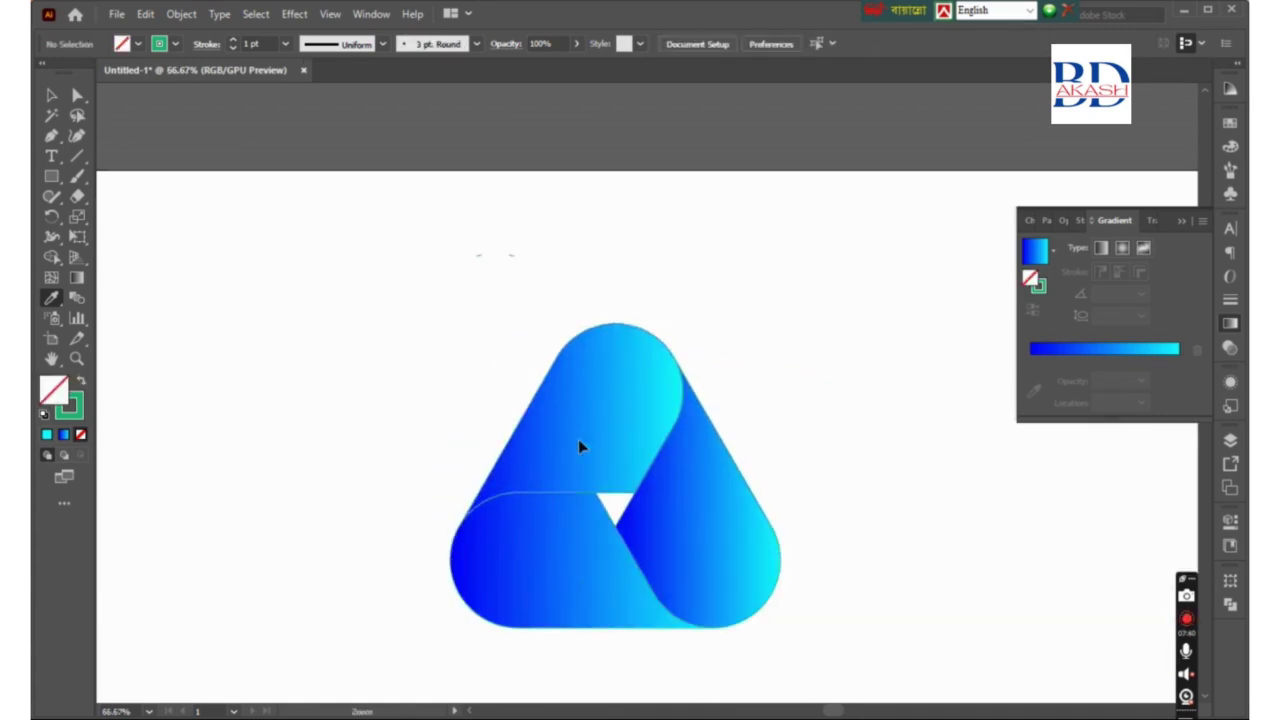
ctrl+click(580, 443)
click(76, 409)
click(81, 434)
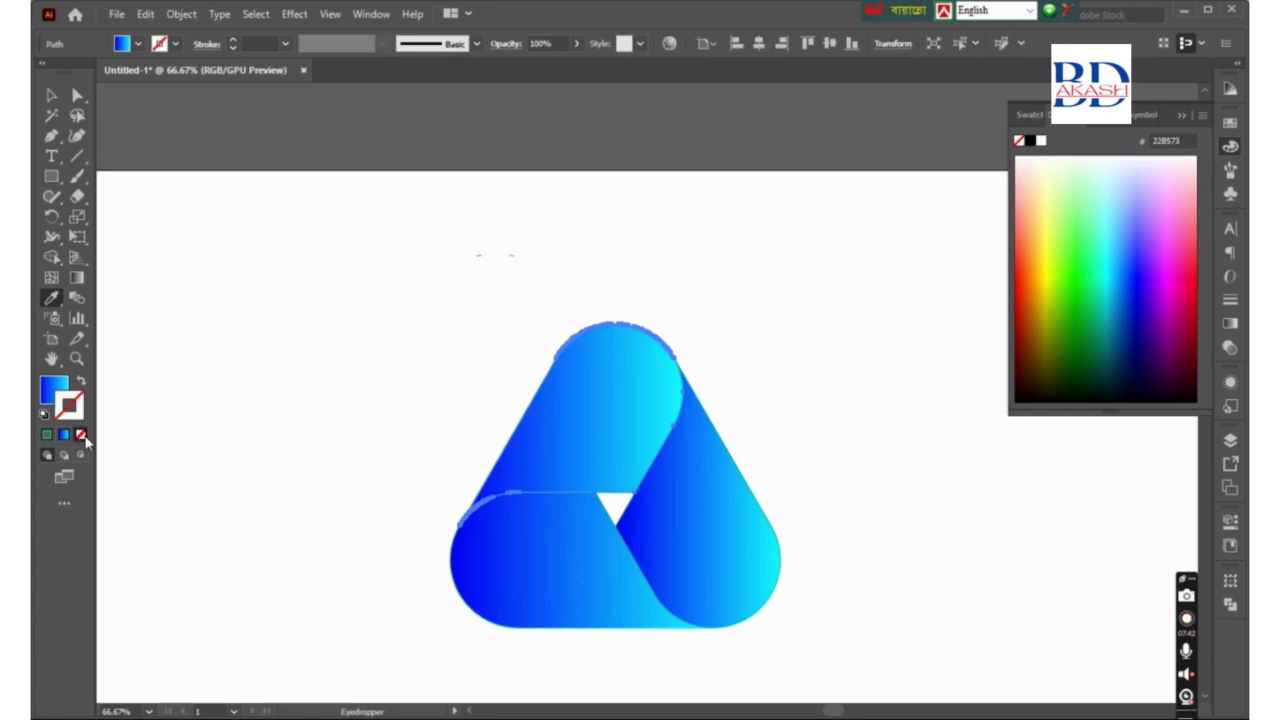
ctrl+click(471, 457)
Step: At 300% zoom, match the seam piece to the blue gradient and remove its green outline
key(ctrl+plus)
key(ctrl+plus)
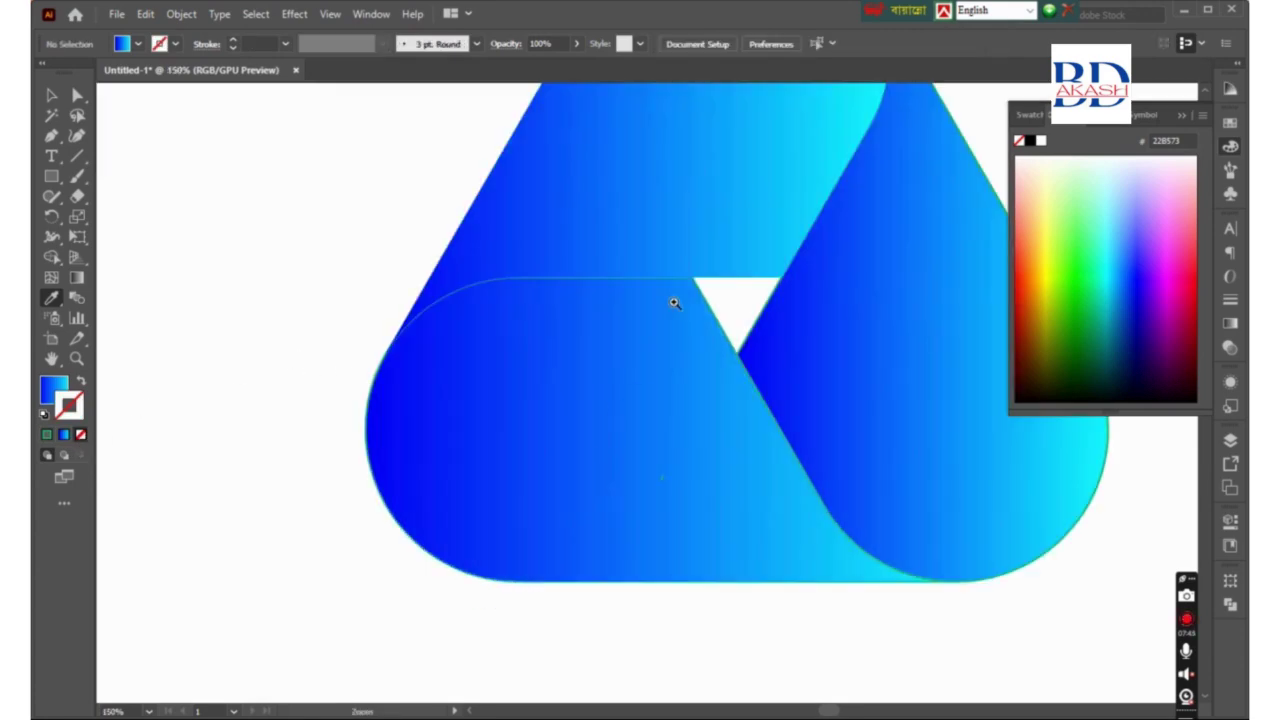
key(ctrl+plus)
key(ctrl+plus)
key(i)
click(578, 513)
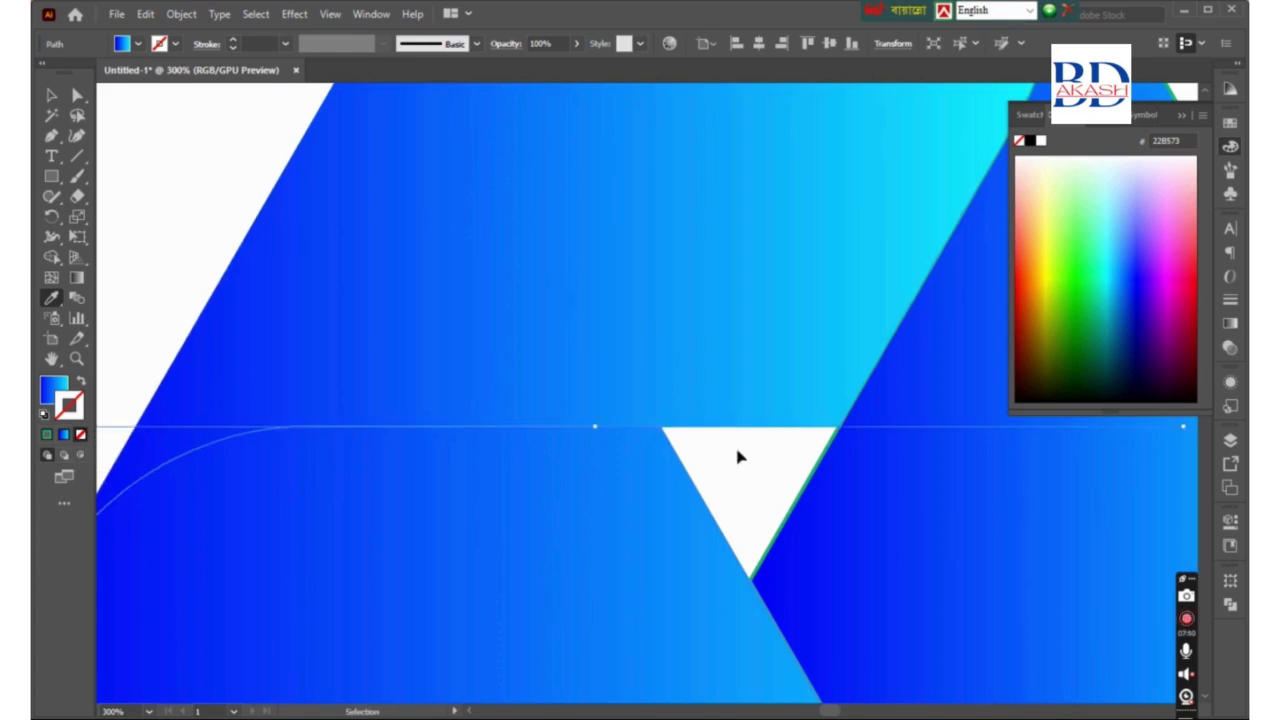
click(882, 524)
click(81, 434)
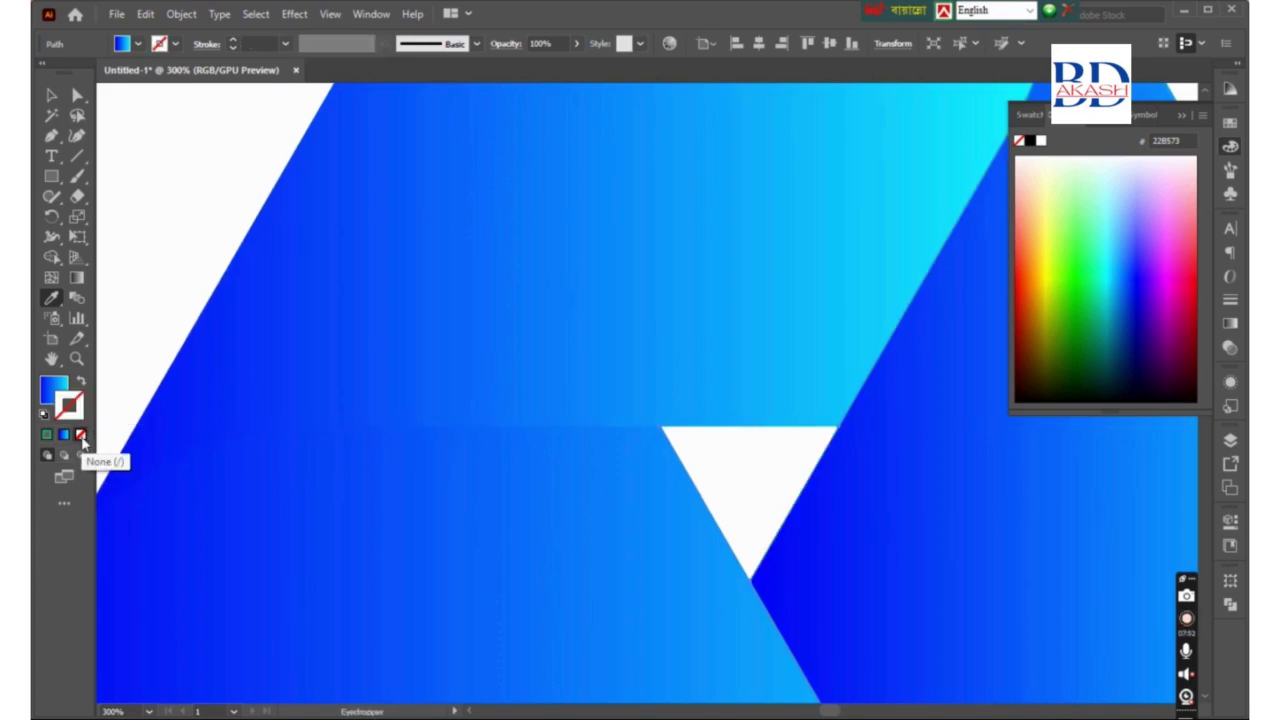
key(ctrl+shift+a)
key(ctrl+minus)
key(ctrl+minus)
key(ctrl+minus)
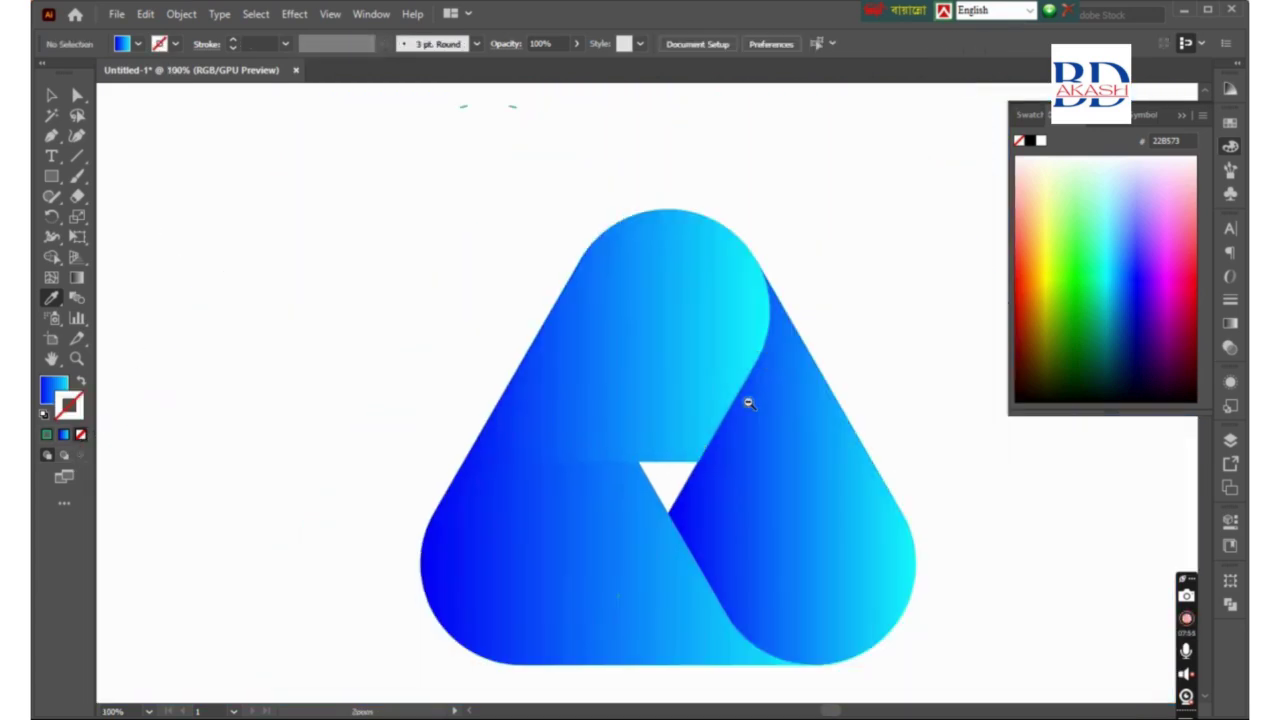
key(ctrl+minus)
Step: Redraw the top band's gradient direction with the Gradient tool
click(603, 380)
click(75, 279)
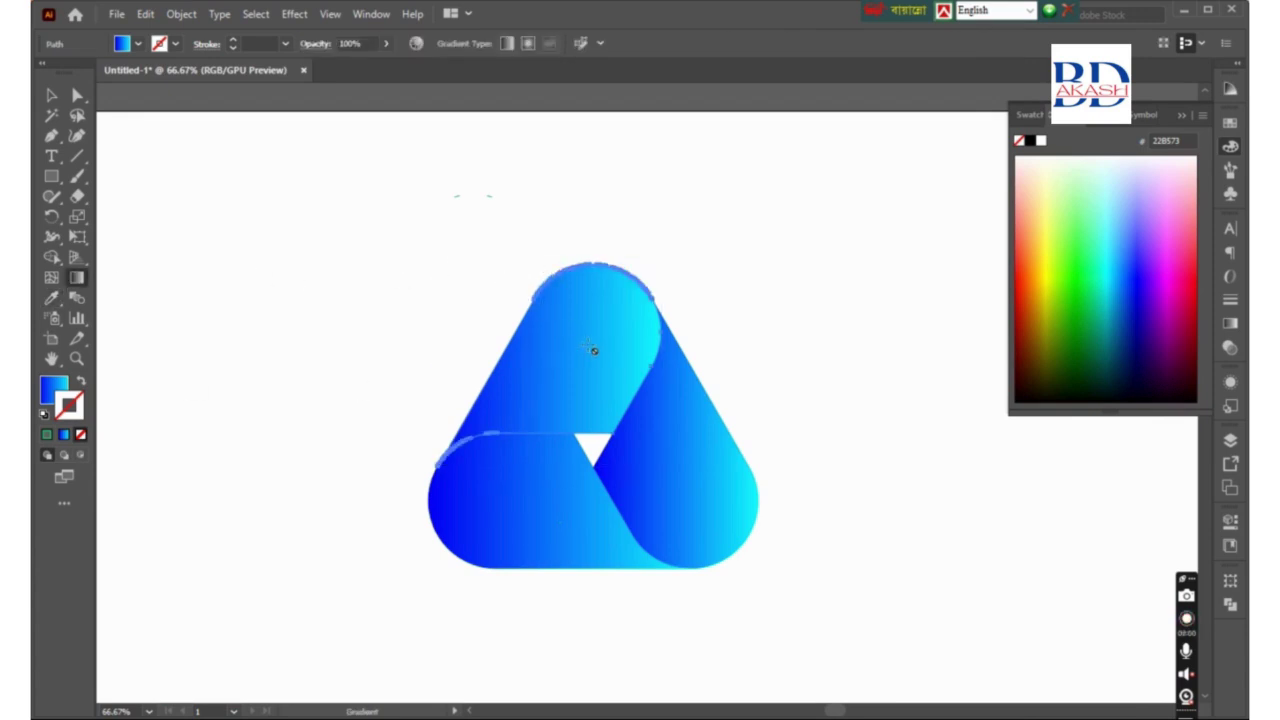
drag(572, 364, 403, 357)
Step: Run the top band's gradient diagonally from lower right to upper left
click(80, 382)
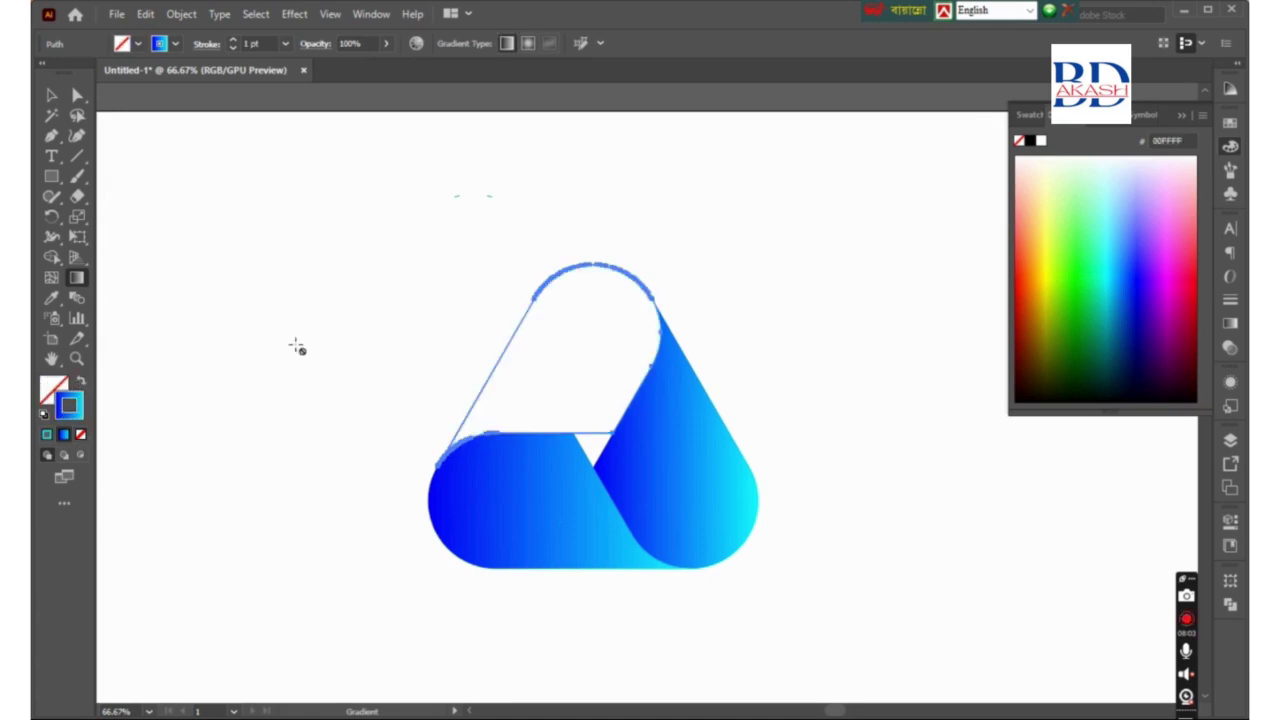
click(82, 383)
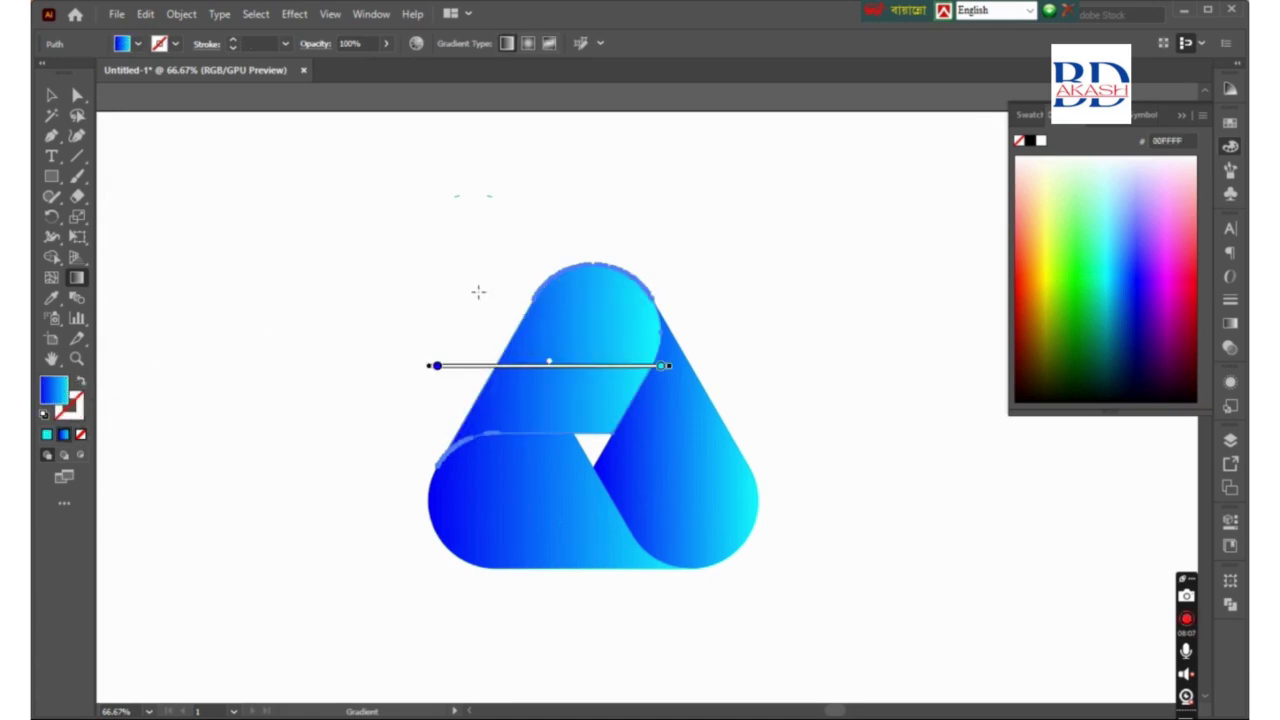
mouse_move(457, 251)
mouse_down()
mouse_move(566, 374)
mouse_move(586, 546)
mouse_move(623, 491)
mouse_move(728, 451)
mouse_move(697, 428)
mouse_move(670, 468)
mouse_up()
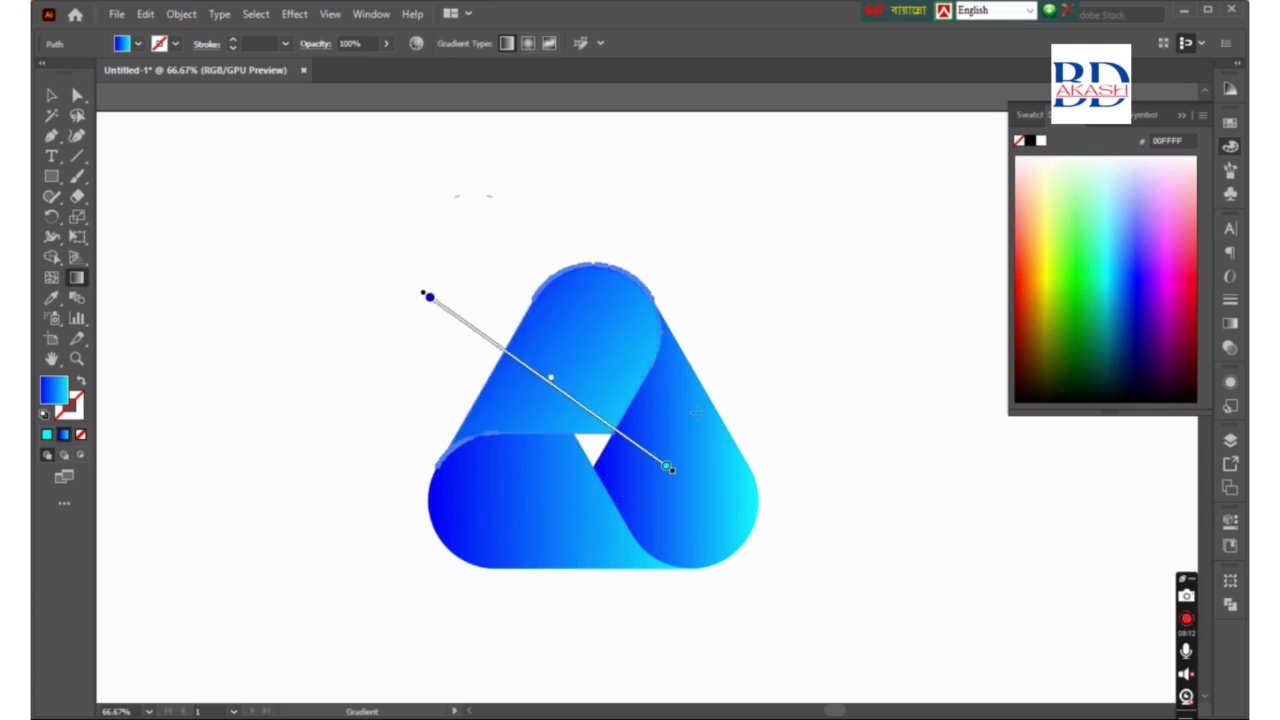
mouse_move(762, 392)
mouse_down()
mouse_move(517, 297)
mouse_move(497, 266)
mouse_move(537, 257)
mouse_move(514, 229)
mouse_up()
key(v)
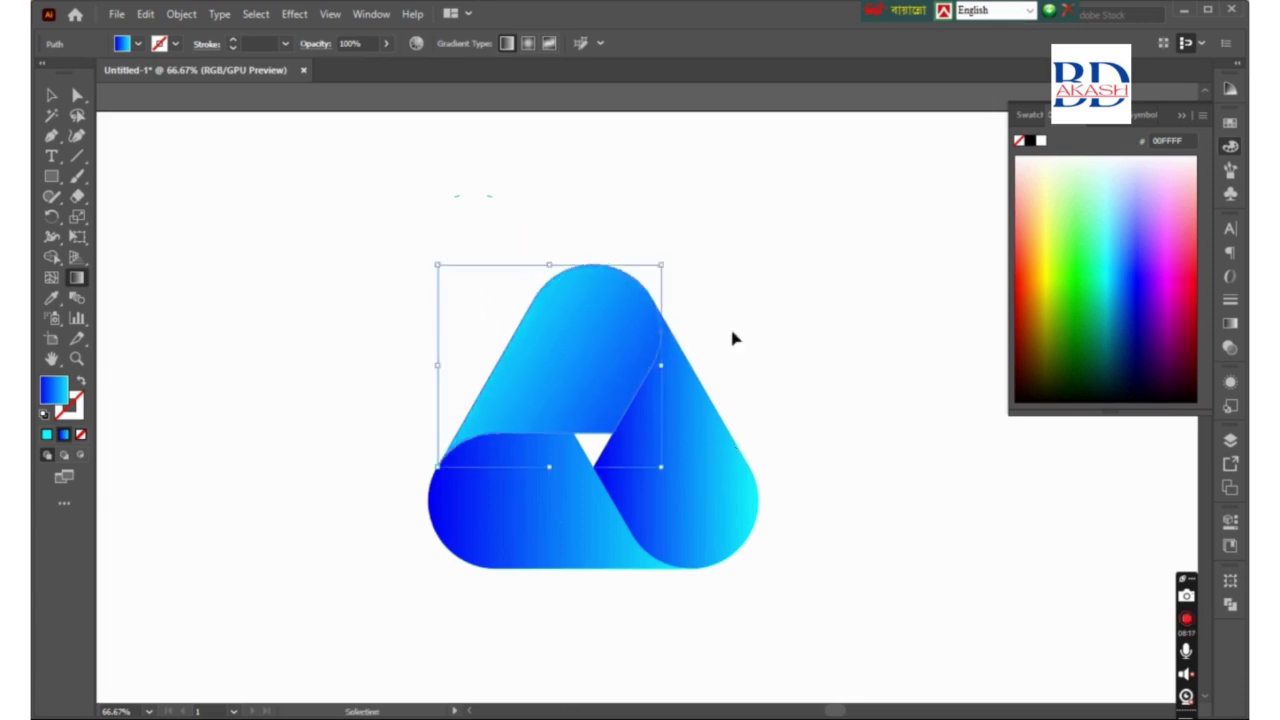
Step: Angle the right band's gradient diagonally upward
click(690, 435)
key(g)
mouse_move(823, 563)
mouse_down()
mouse_move(700, 449)
mouse_move(630, 352)
mouse_move(597, 362)
mouse_up()
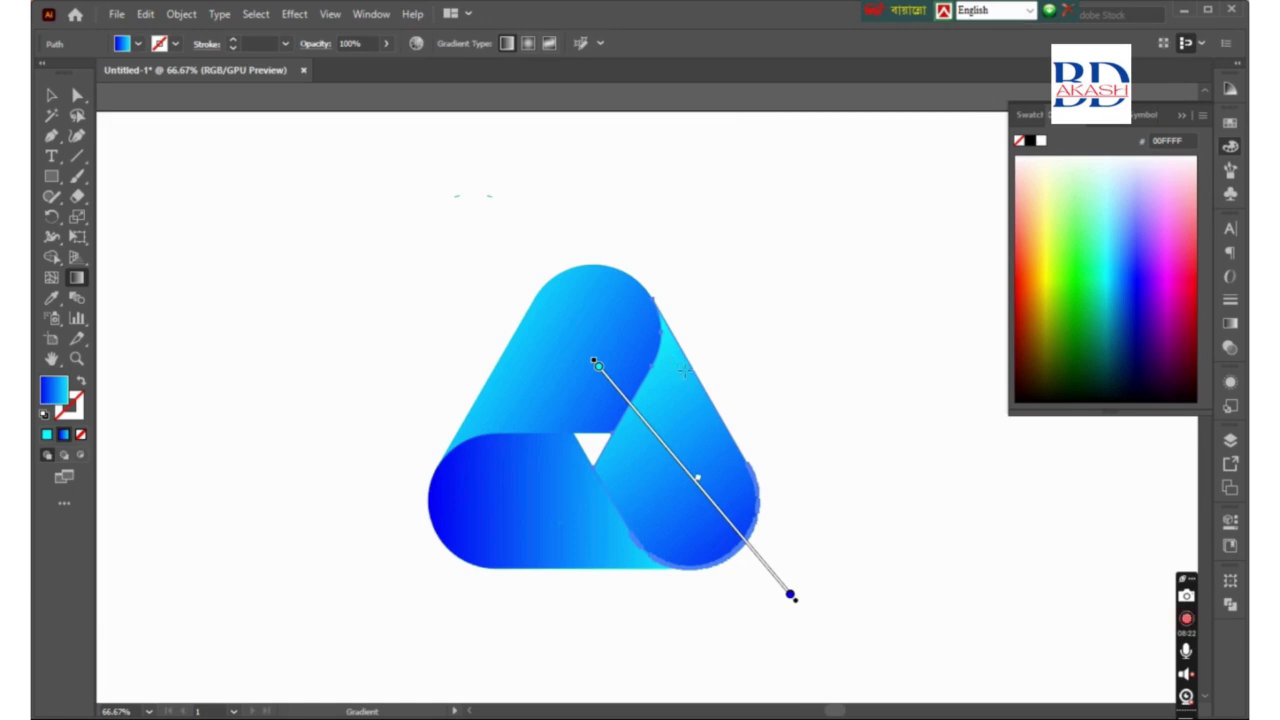
key(v)
click(804, 360)
Step: Angle the left band's gradient upward
click(579, 545)
key(g)
mouse_move(597, 642)
mouse_down()
mouse_move(526, 398)
mouse_move(520, 331)
mouse_move(509, 334)
mouse_move(531, 614)
mouse_up()
key(v)
click(794, 412)
alt+click(647, 410)
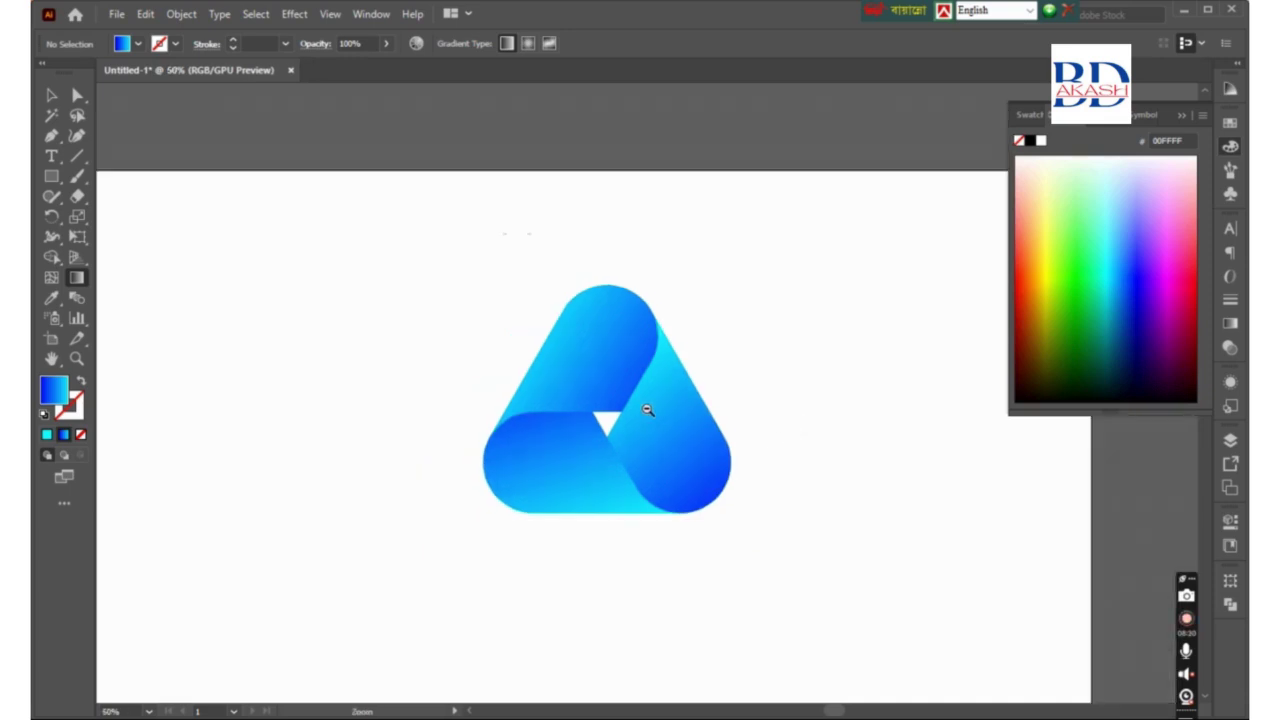
click(709, 406)
click(673, 421)
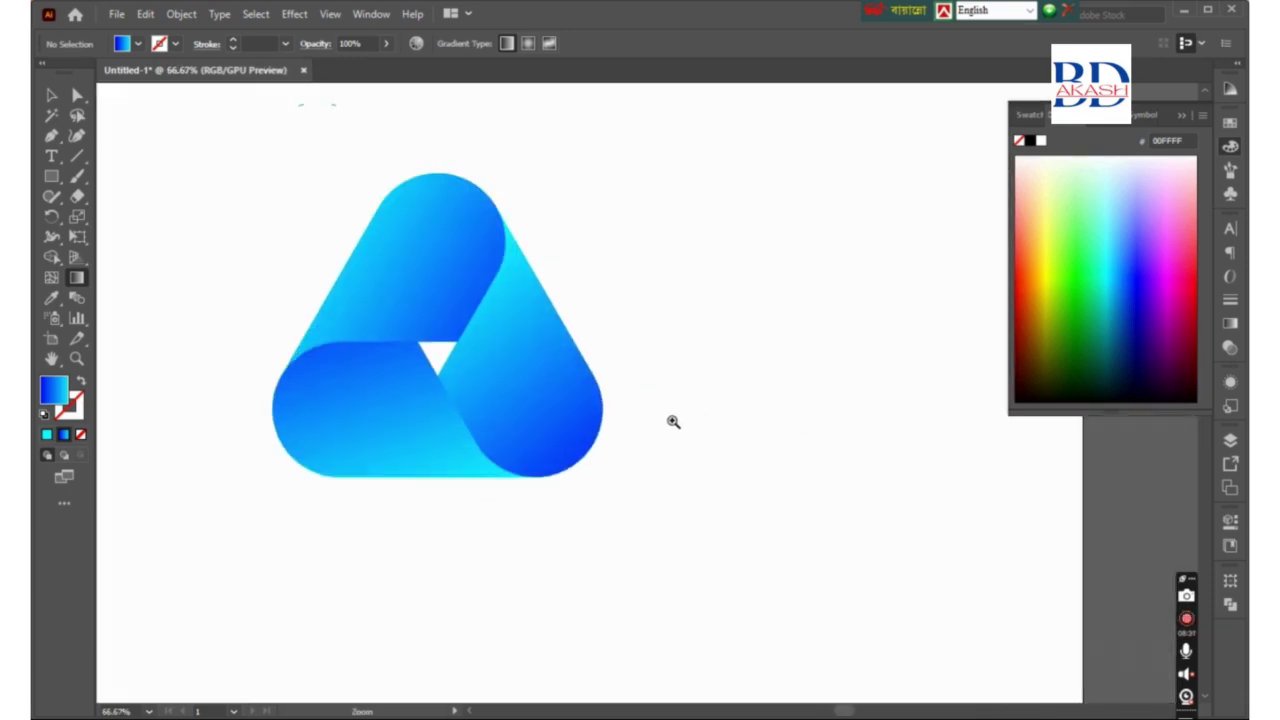
click(567, 347)
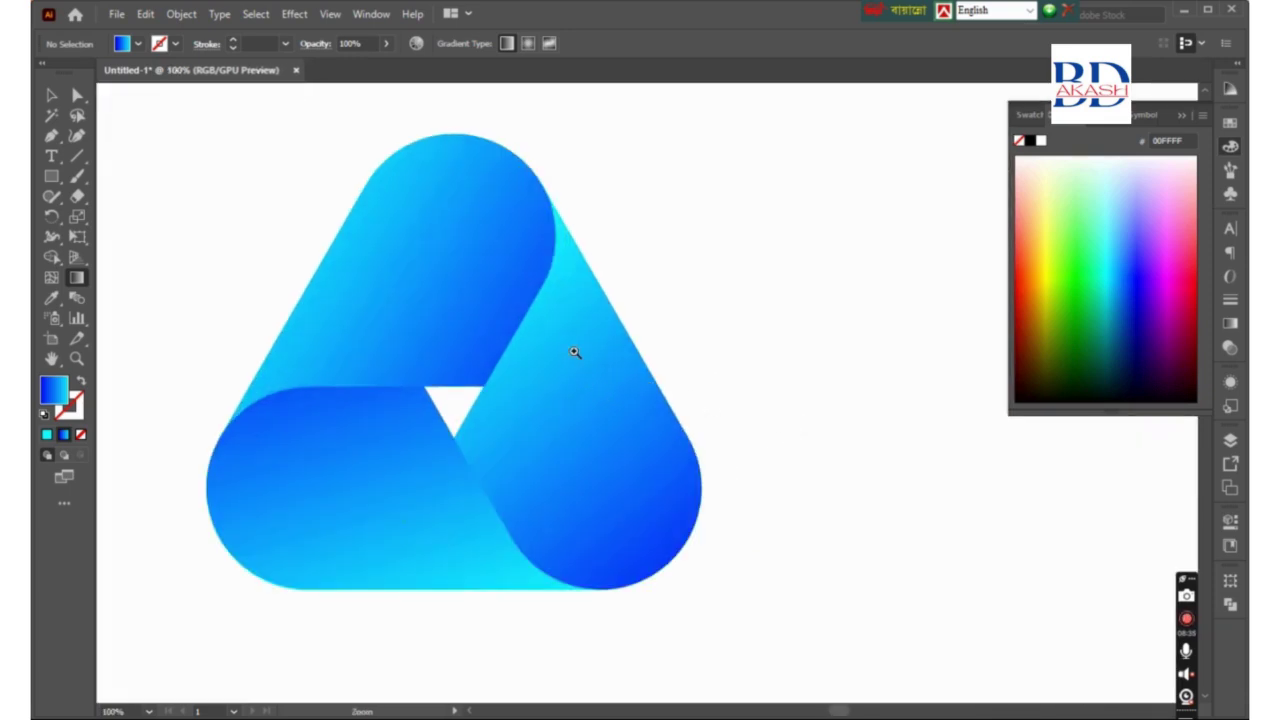
click(574, 352)
alt+click(748, 478)
alt+click(686, 432)
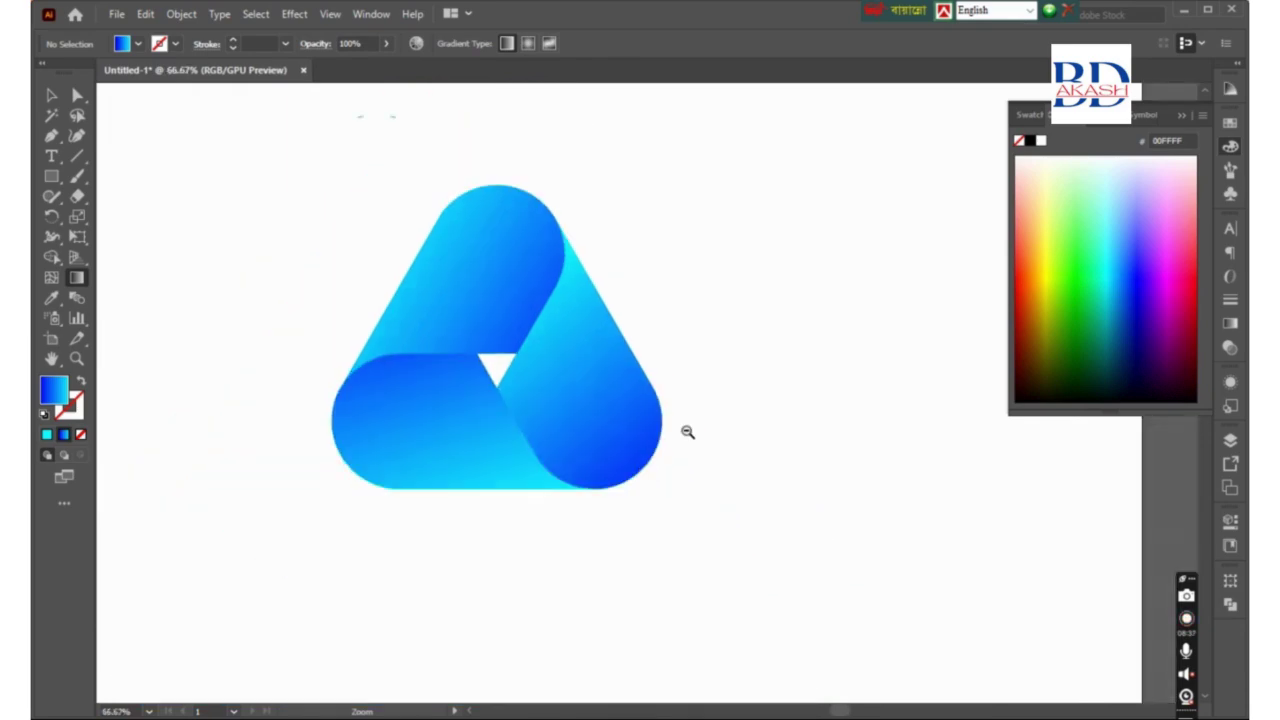
key(v)
key(g)
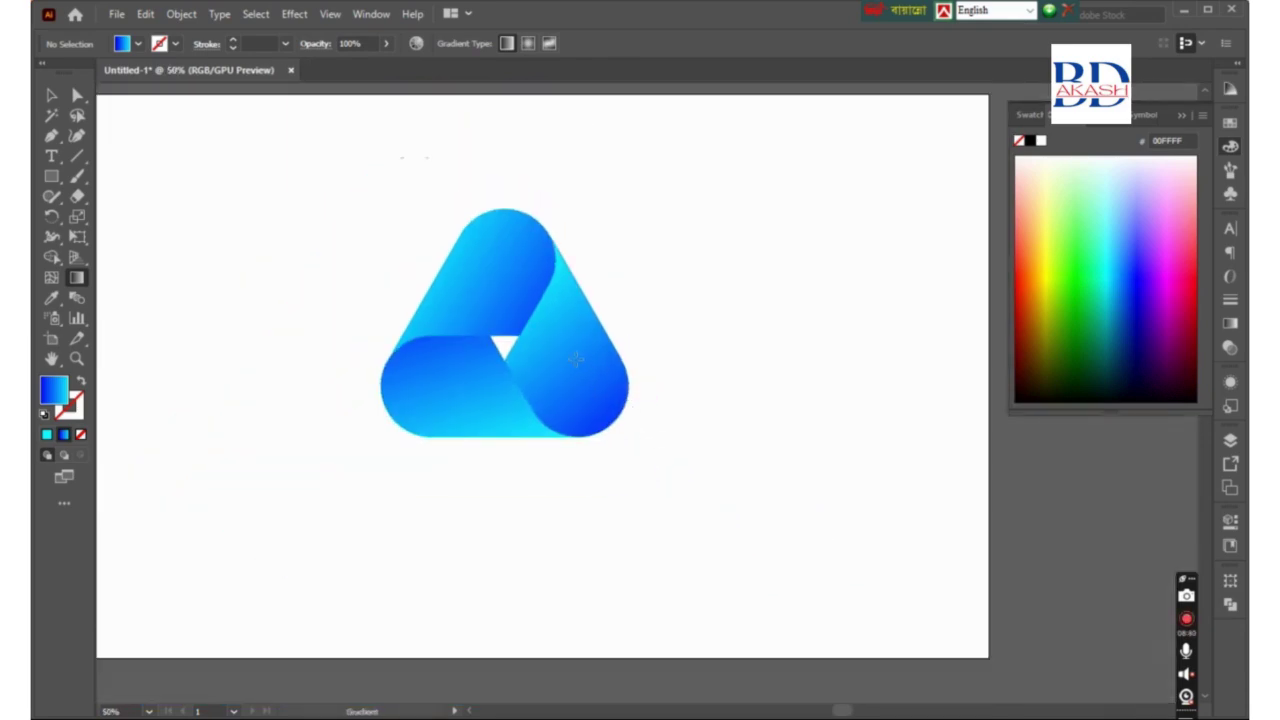
click(500, 290)
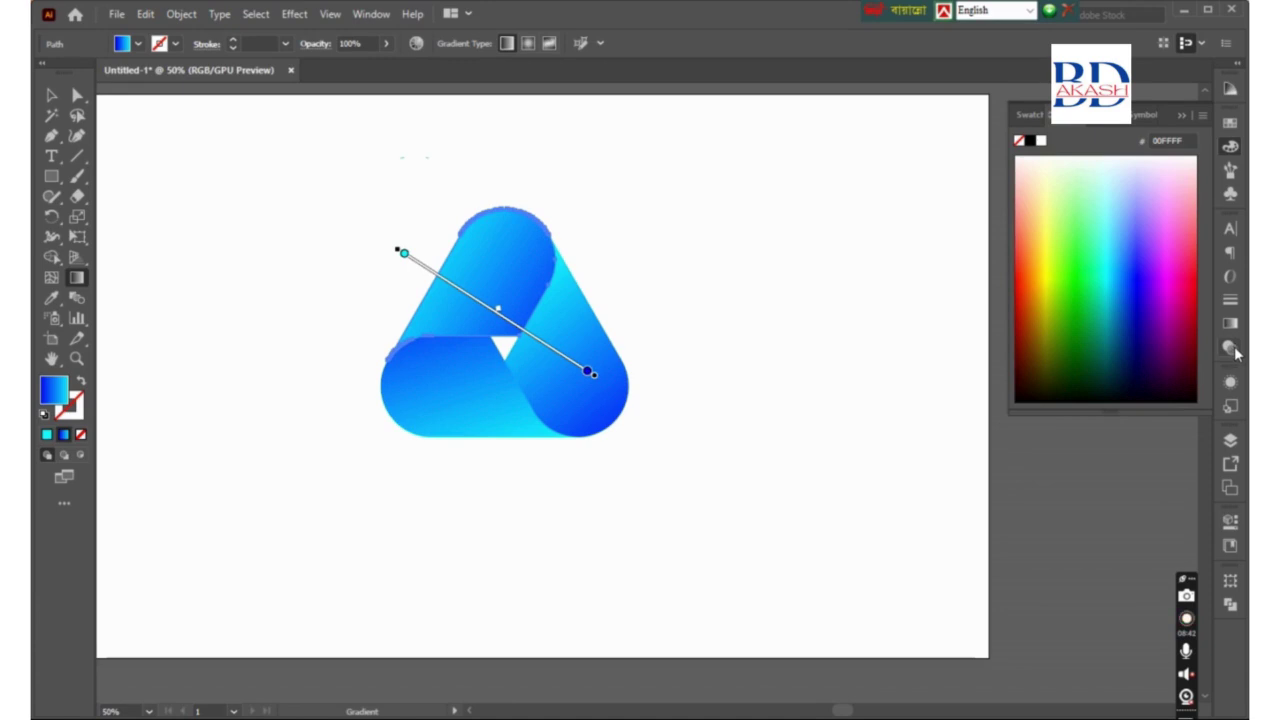
Step: Change the top band's gradient end stop to black
click(1233, 347)
click(1230, 326)
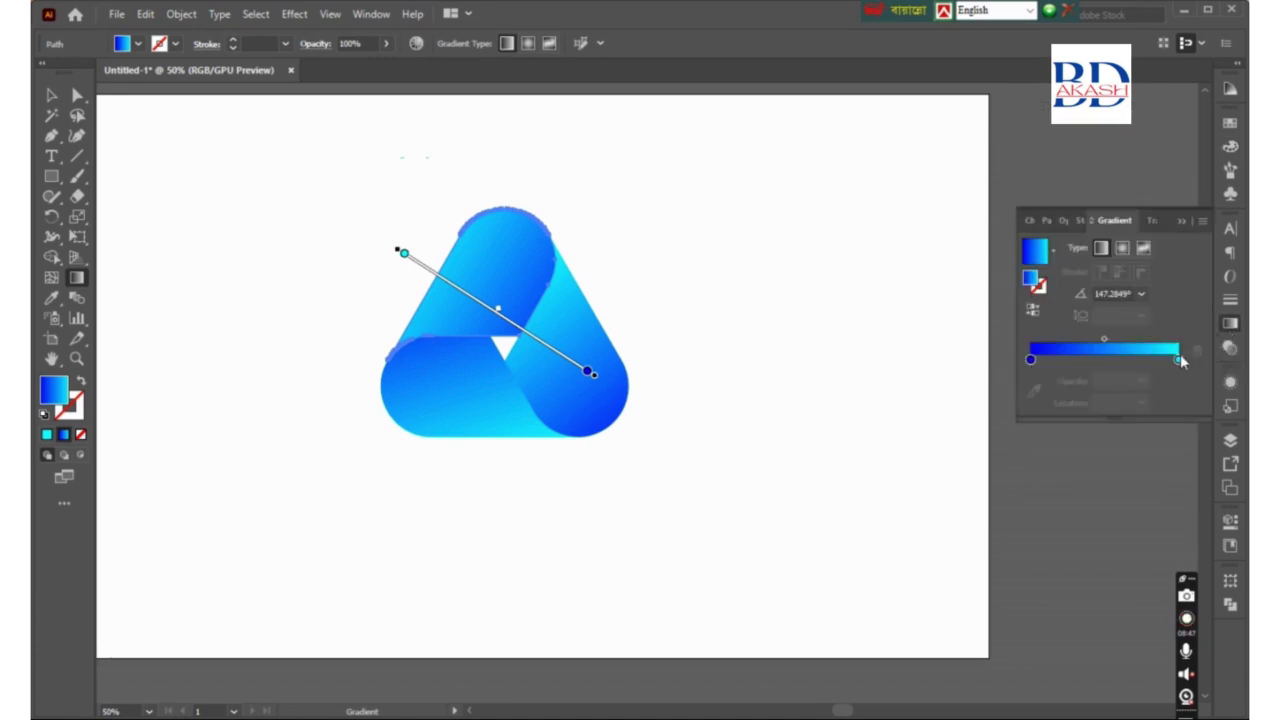
double_click(1179, 359)
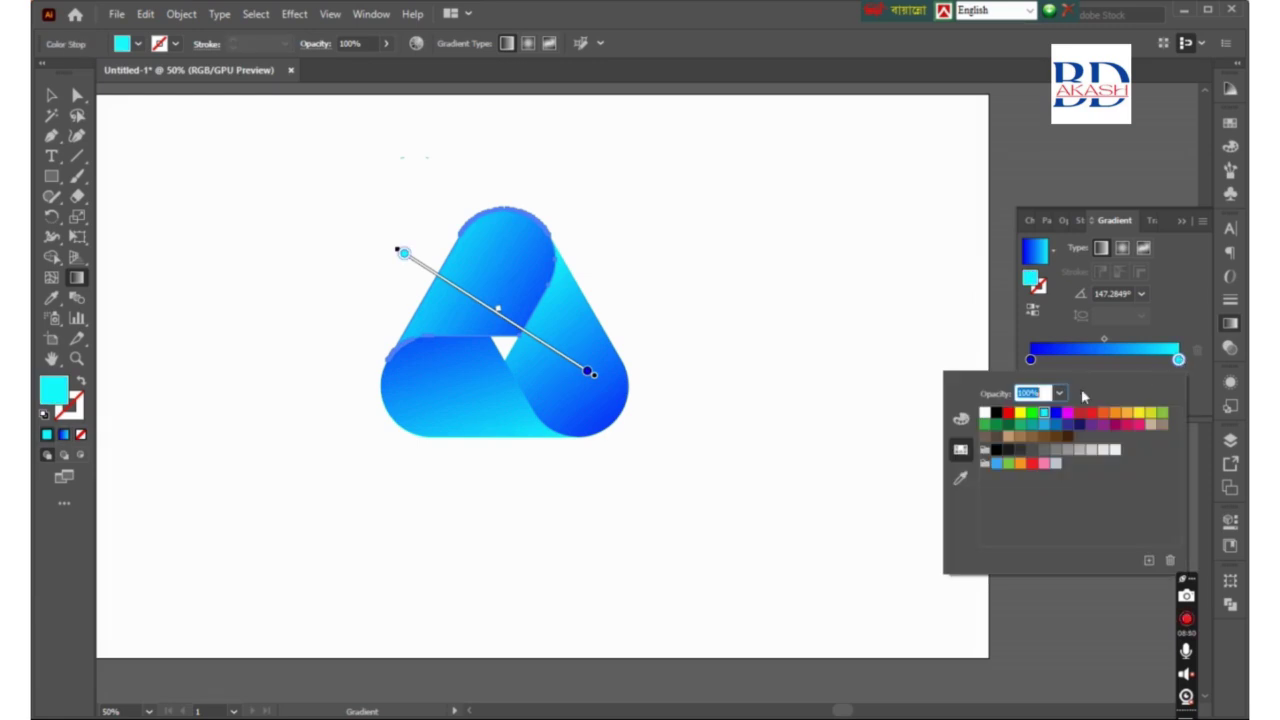
click(996, 416)
click(677, 307)
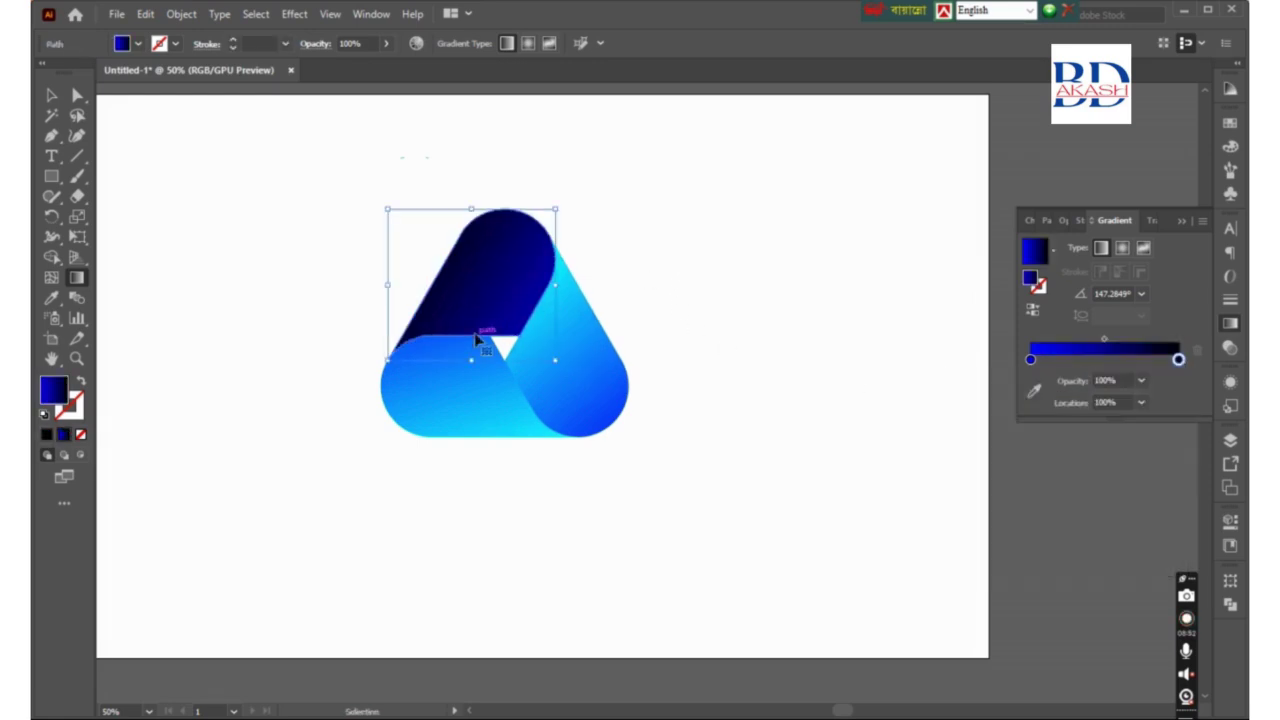
Step: Eyedrop the top band's navy gradient onto the bottom-left band
click(457, 400)
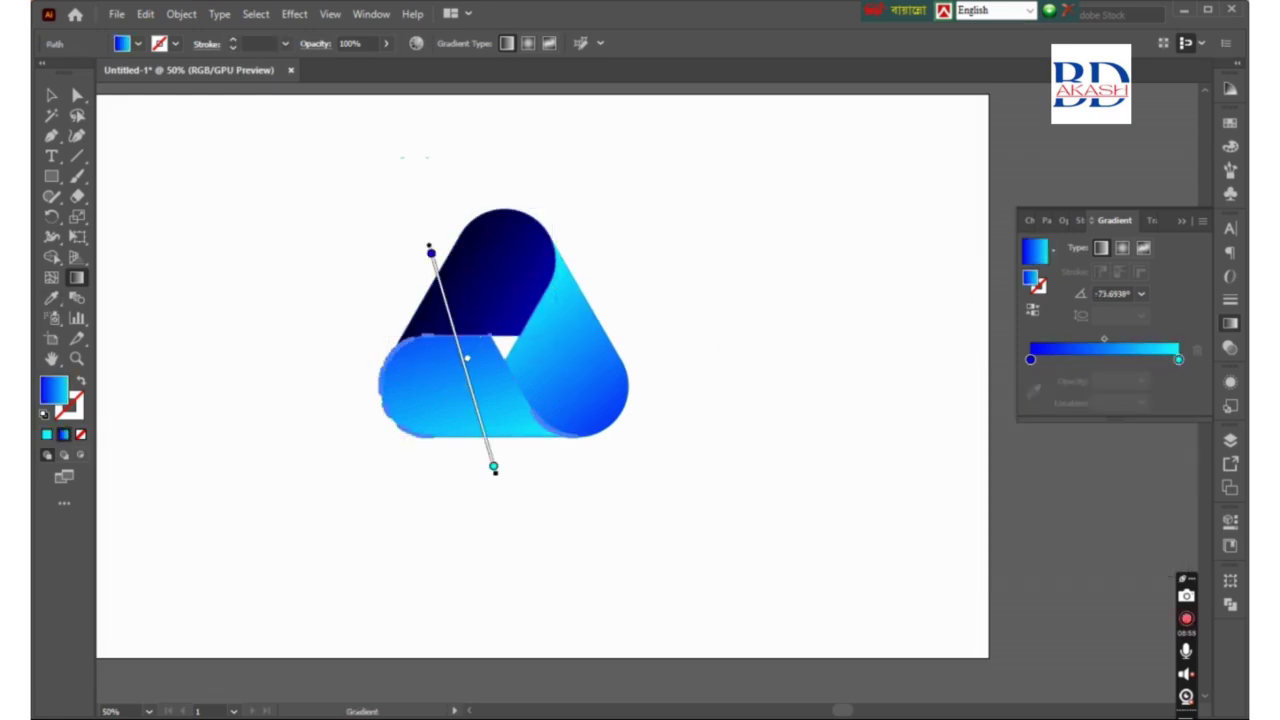
click(51, 297)
click(480, 272)
Step: Eyedrop the navy gradient onto the right band
ctrl+click(567, 352)
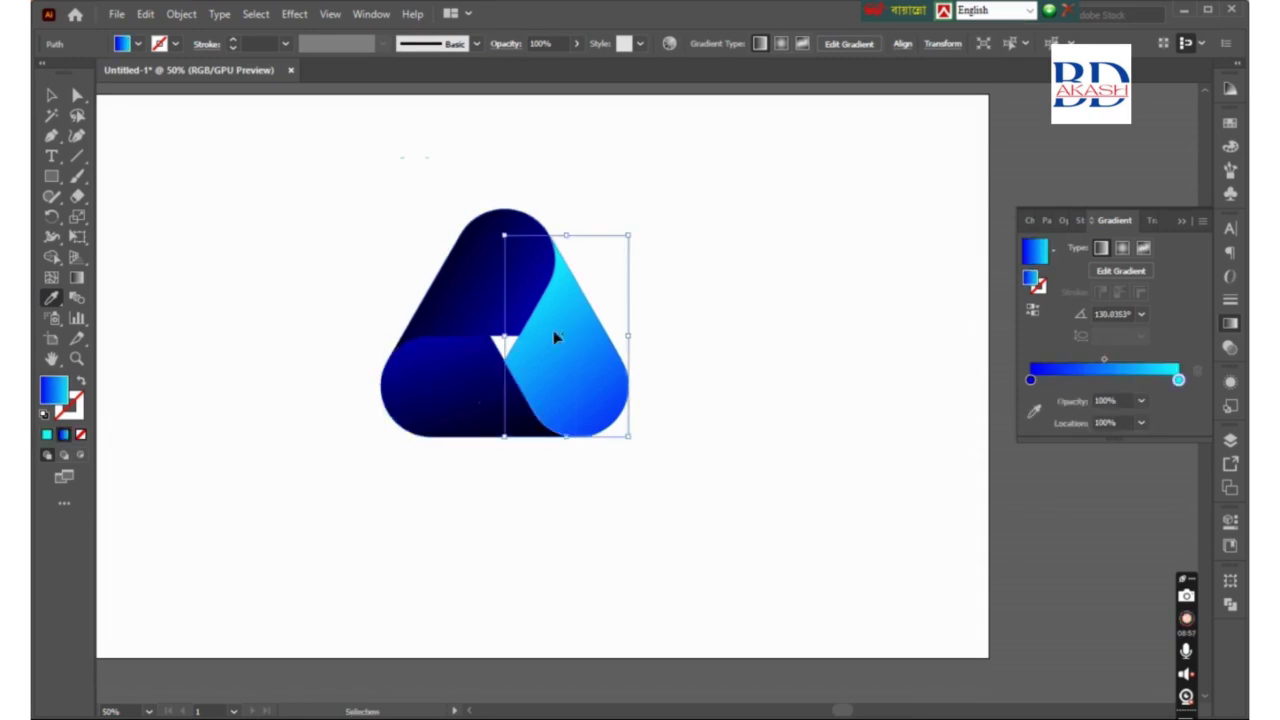
click(540, 268)
ctrl+click(640, 290)
ctrl+space+click(599, 367)
ctrl+click(523, 520)
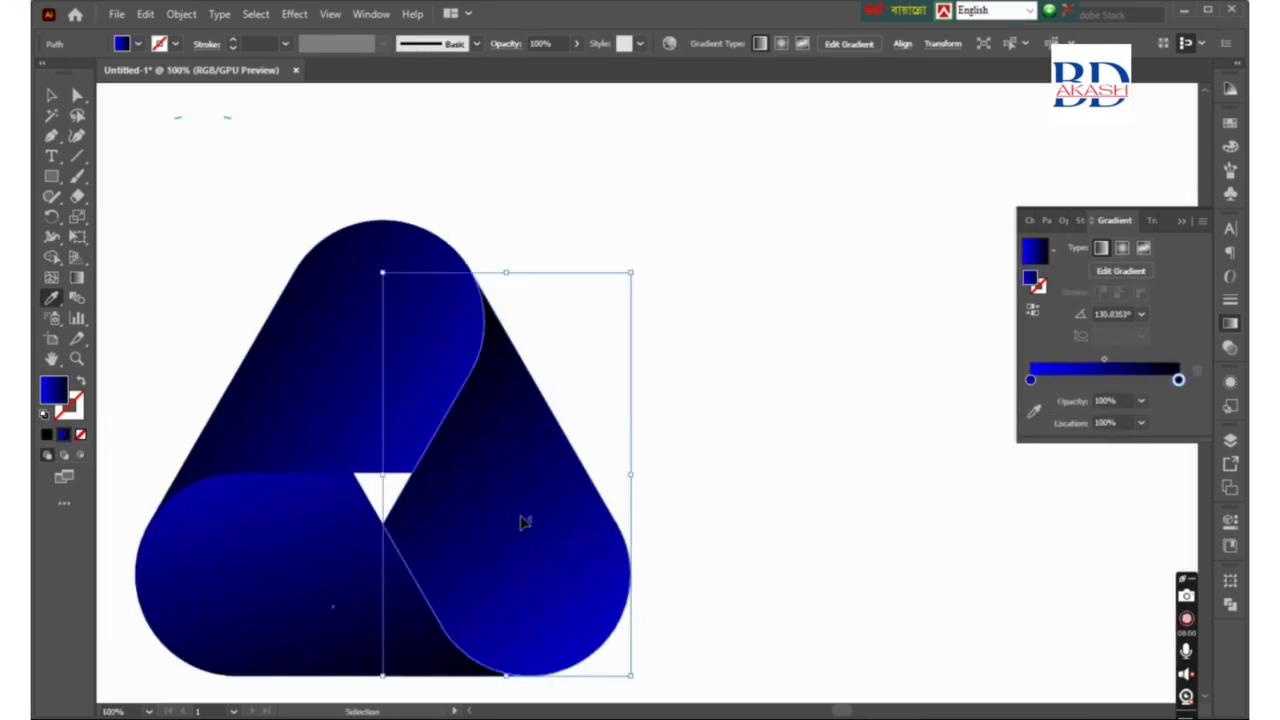
key(ctrl+minus)
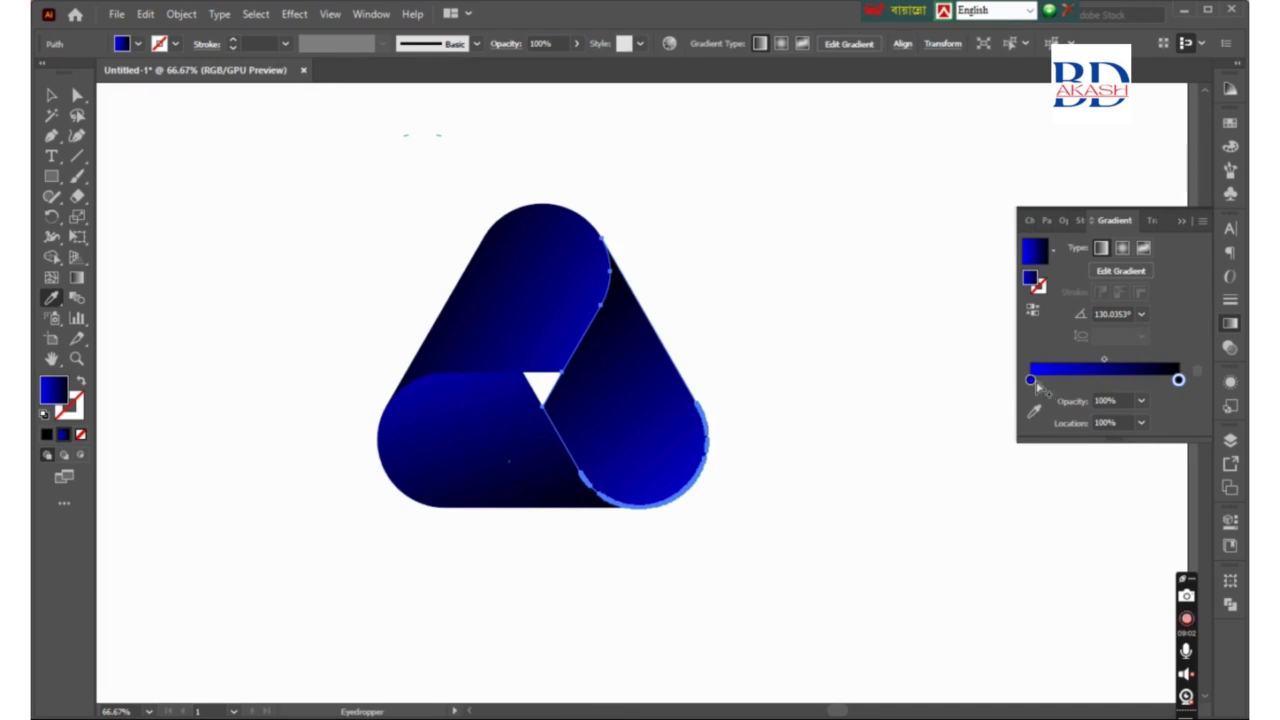
Step: Add a dark navy middle stop at about 47% to the right band's gradient
drag(1031, 380, 1100, 380)
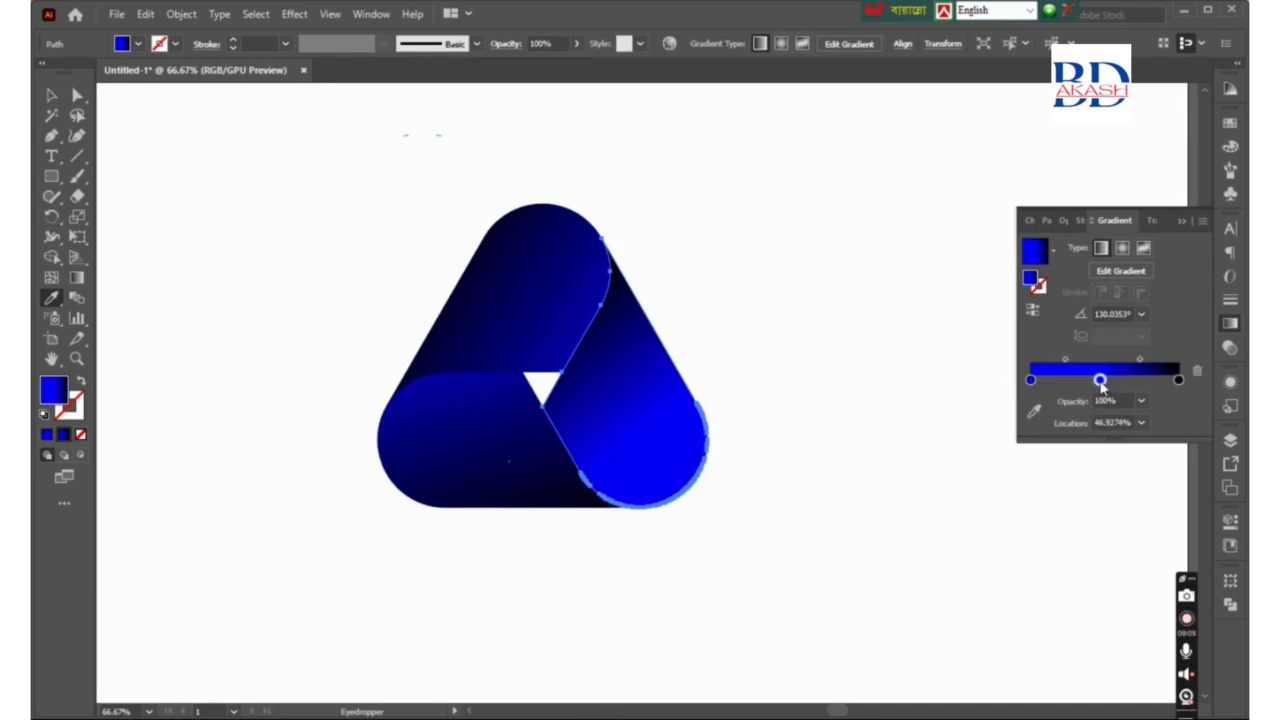
double_click(1100, 380)
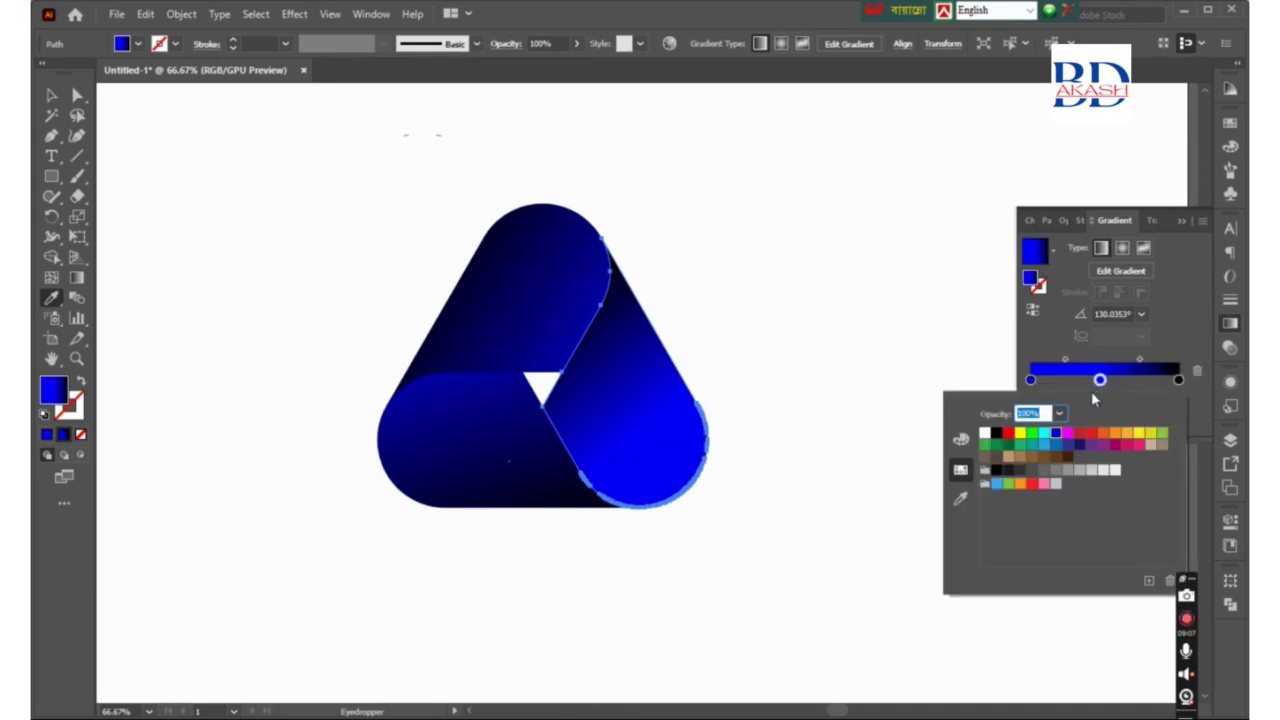
click(1045, 445)
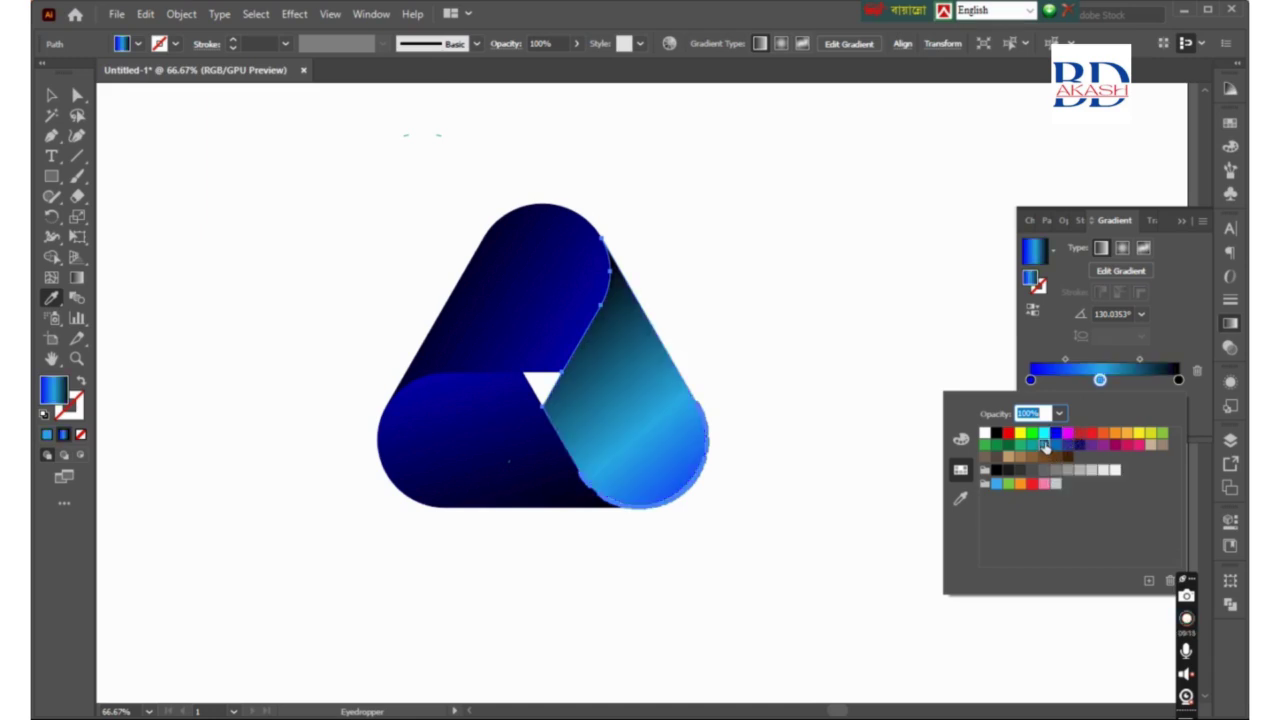
click(1078, 446)
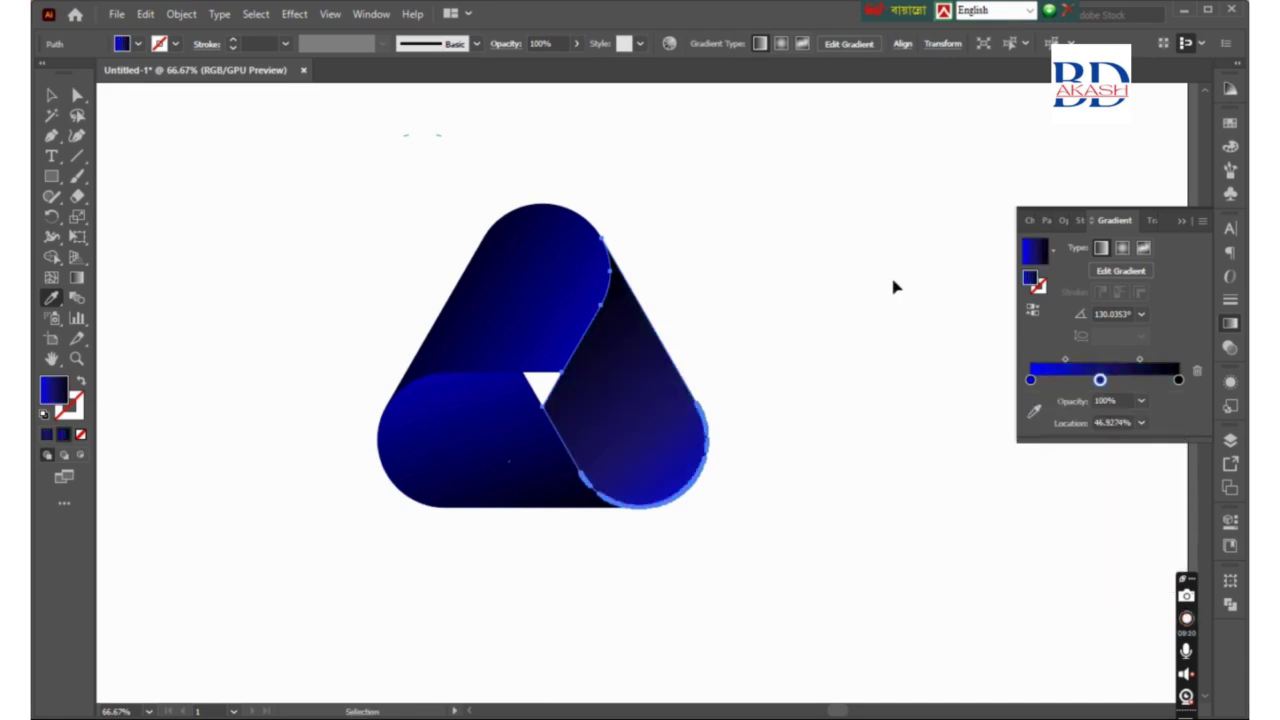
Step: Eyedrop the right band's three-stop gradient onto the left and top bands
click(52, 300)
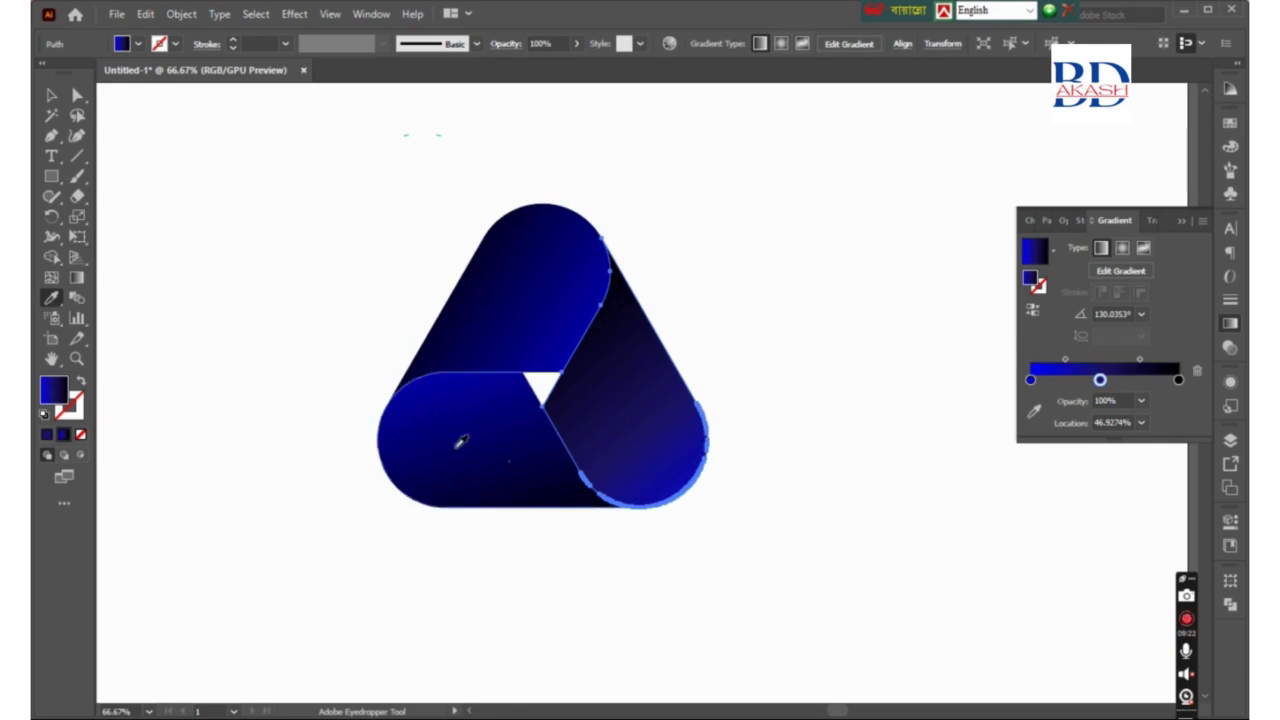
click(503, 440)
key(ctrl)
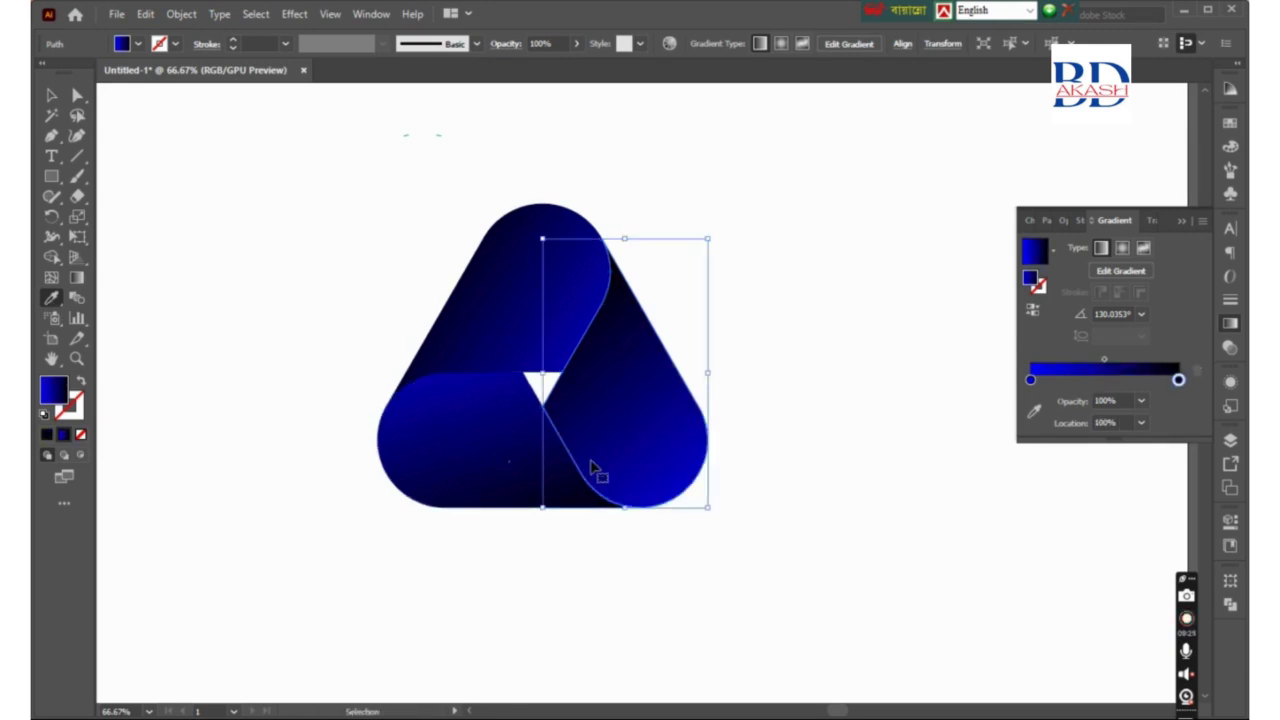
ctrl+click(534, 470)
click(590, 405)
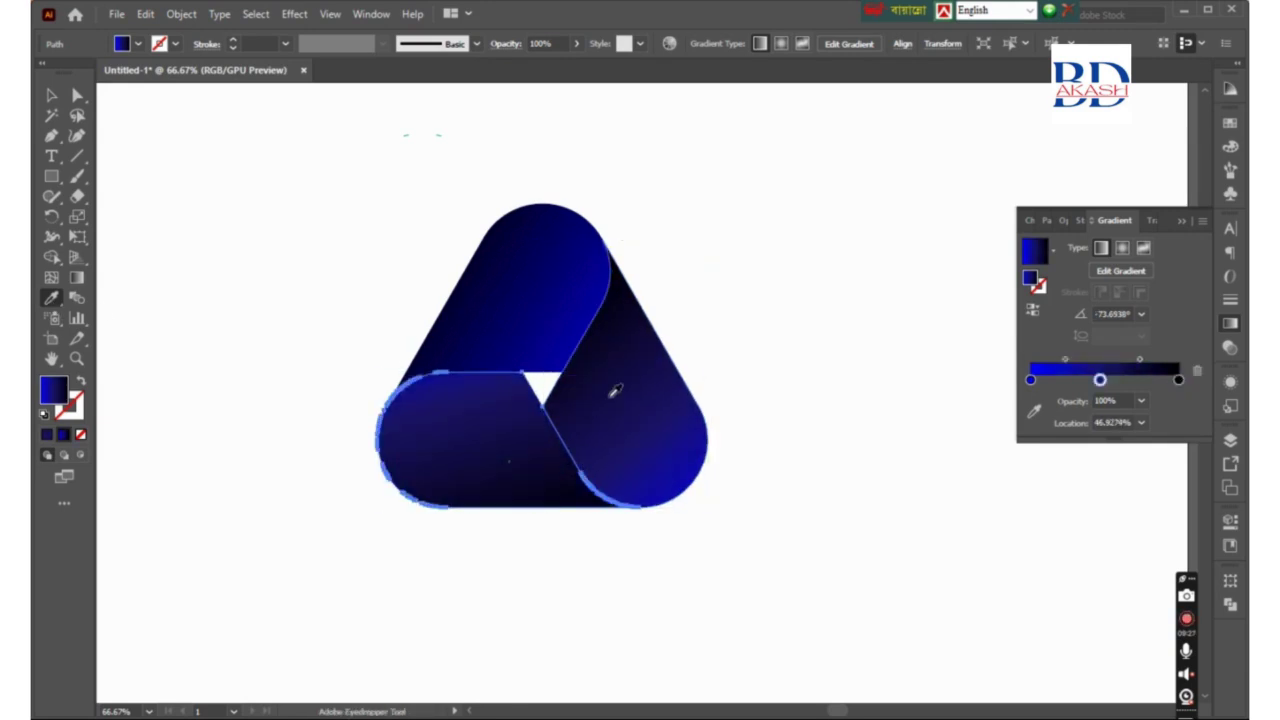
ctrl+click(590, 345)
click(670, 392)
ctrl+click(755, 355)
Step: Redraw the top band's gradient diagonally at -33.3382°, blue upper left to navy
key(ctrl+plus)
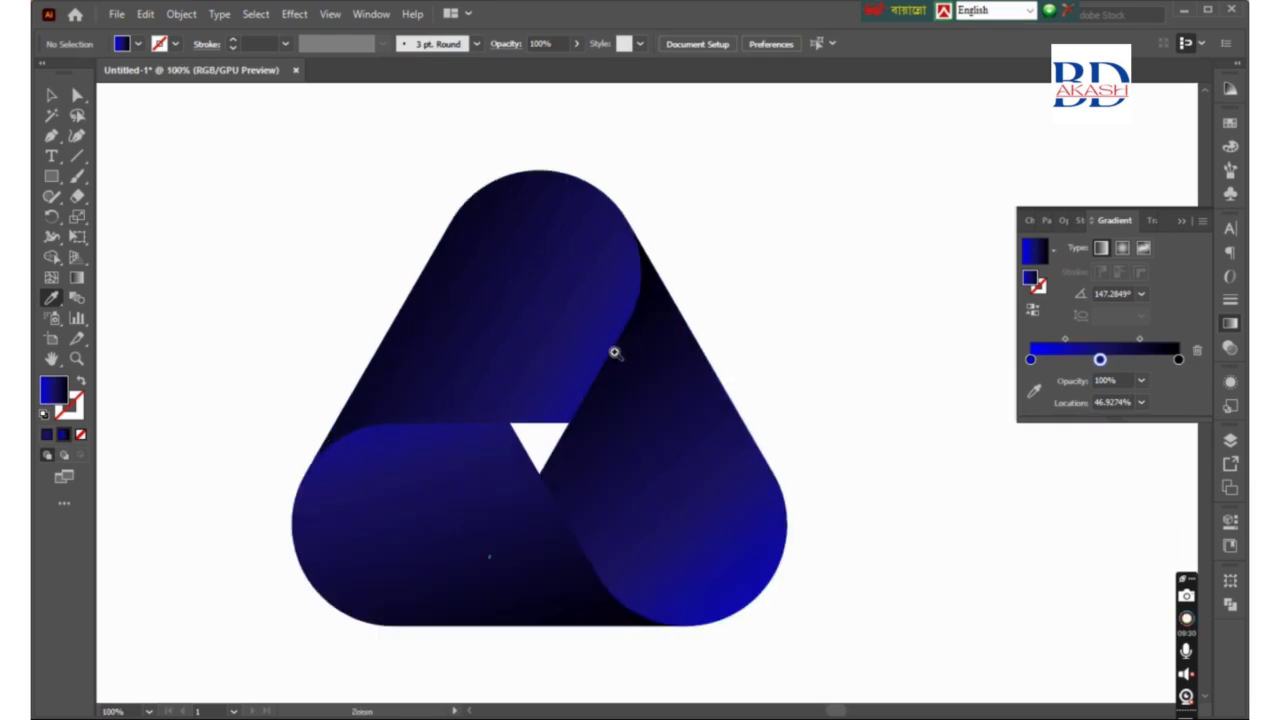
ctrl+click(563, 340)
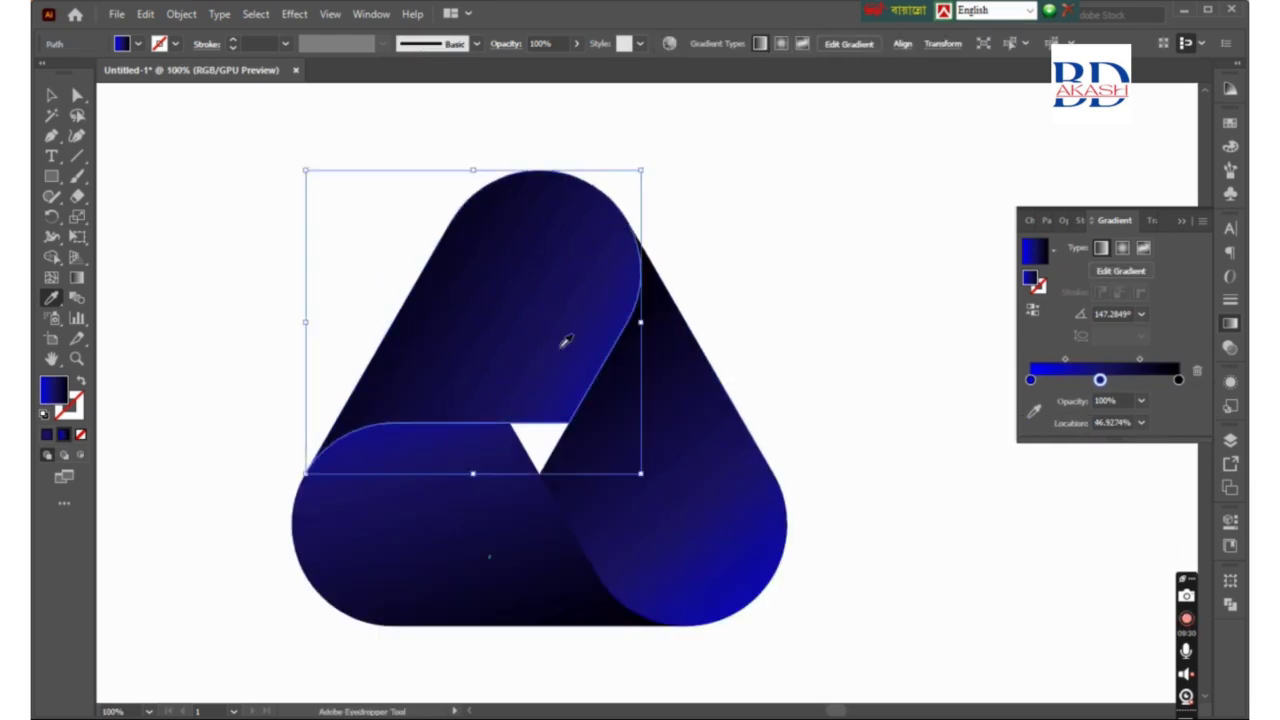
click(77, 277)
drag(345, 193, 706, 432)
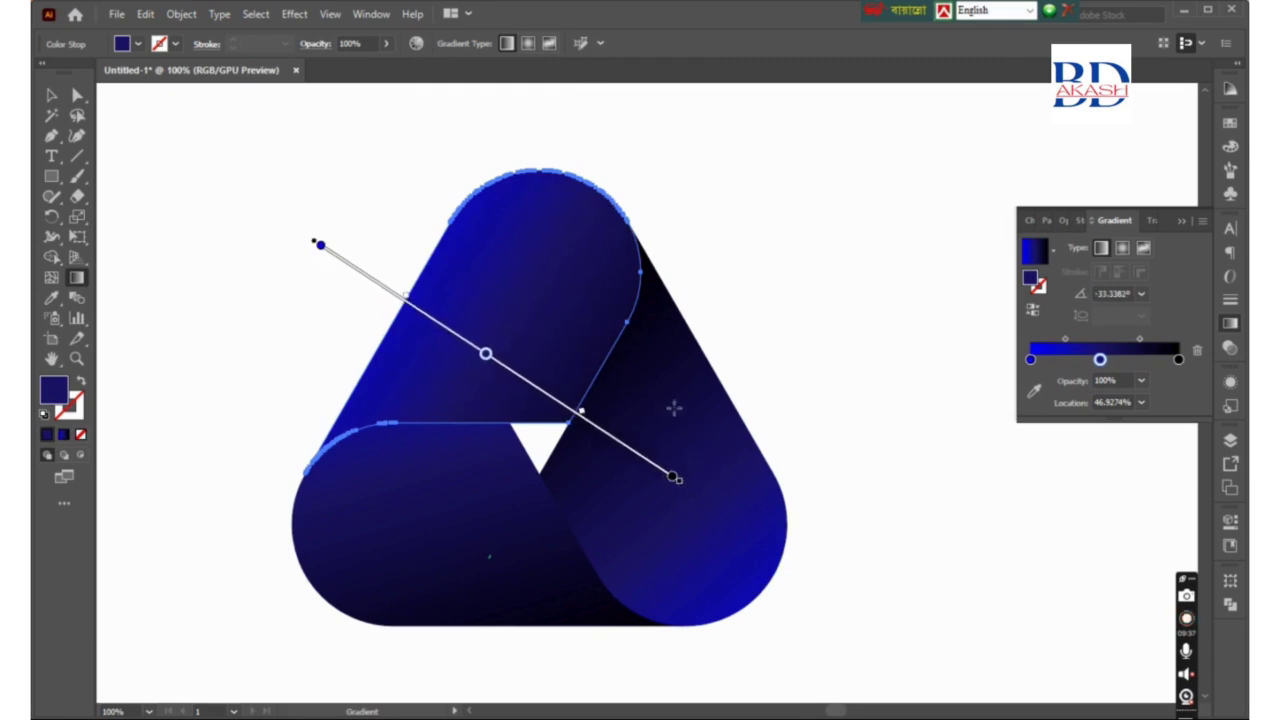
Step: Redraw the right band's gradient to run from bottom-right toward upper-left
ctrl+click(691, 449)
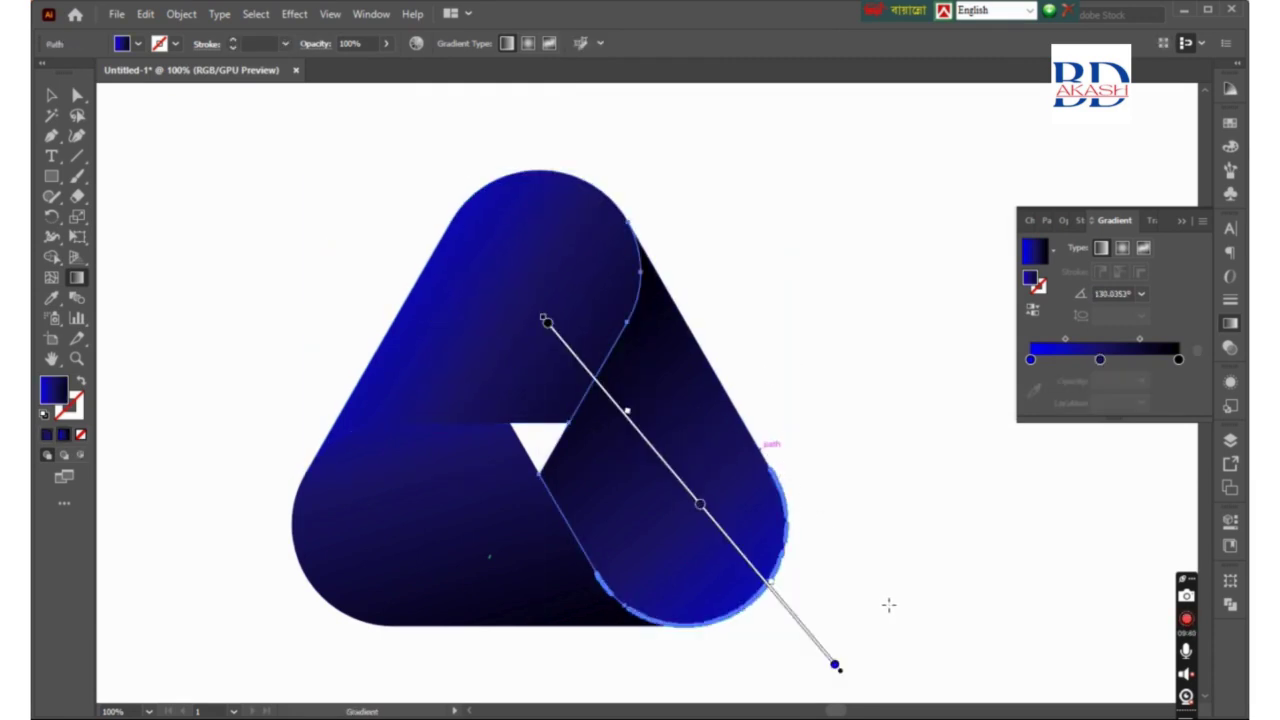
mouse_move(871, 600)
mouse_down()
mouse_move(543, 271)
mouse_move(776, 555)
mouse_move(789, 609)
mouse_up()
key(v)
click(863, 466)
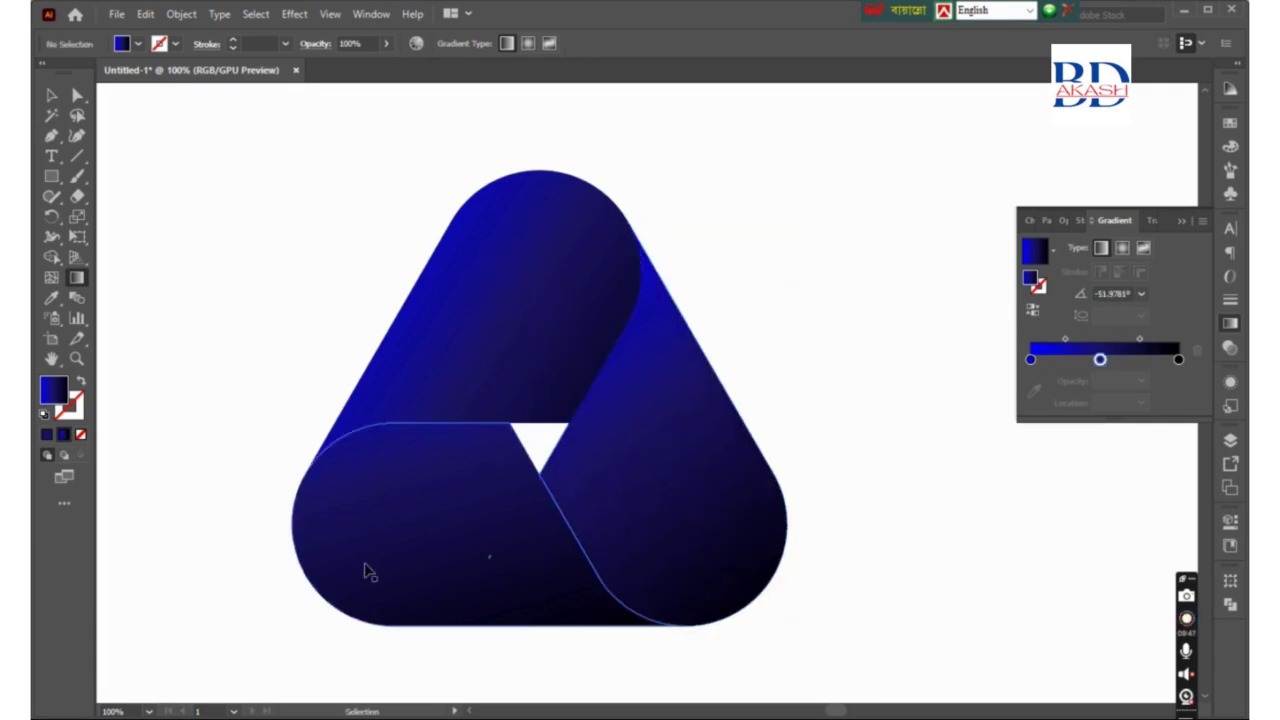
Step: Redraw the left band's gradient along a short vertical line, then deselect everything
click(489, 552)
key(g)
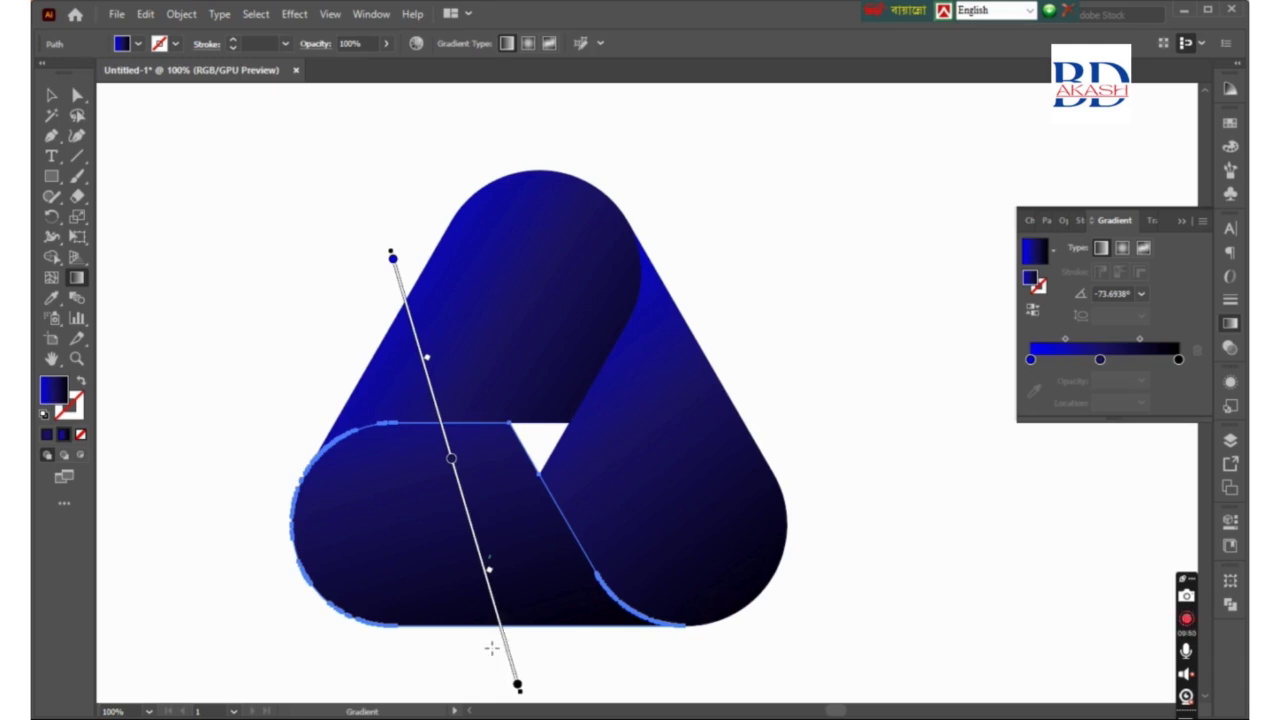
mouse_move(483, 651)
mouse_down()
mouse_move(437, 434)
mouse_move(443, 377)
mouse_up()
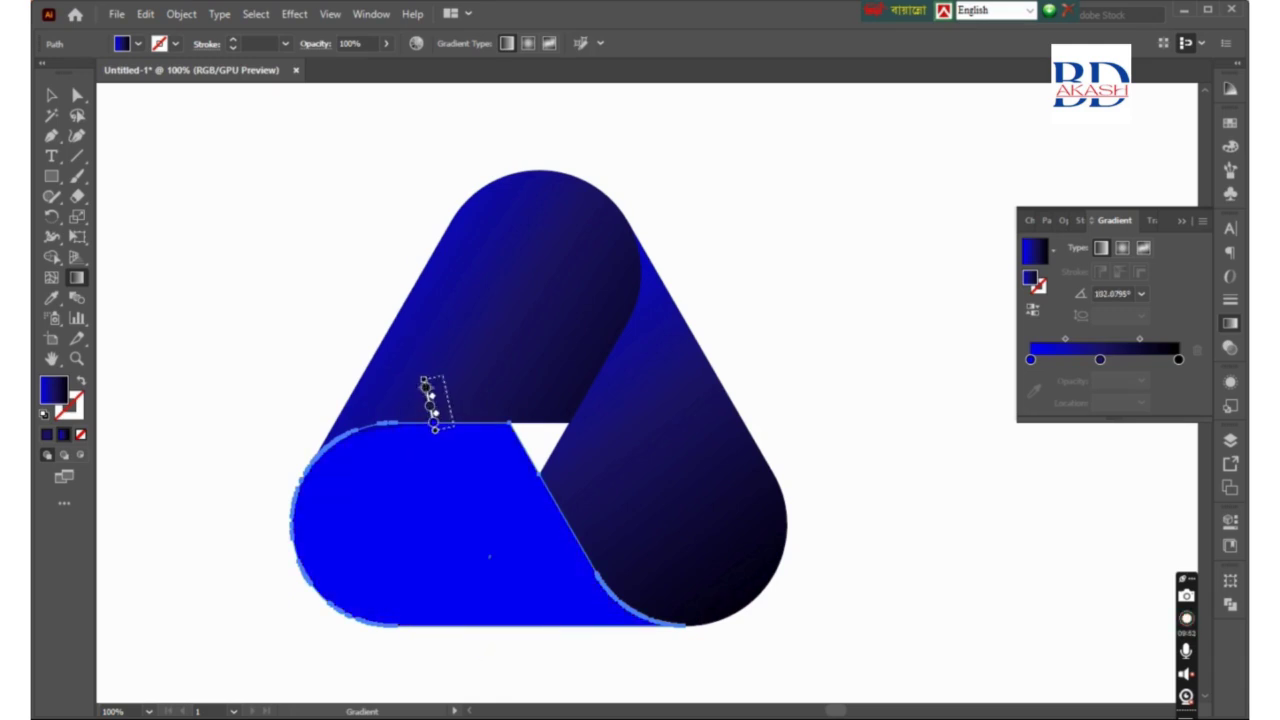
key(ctrl+minus)
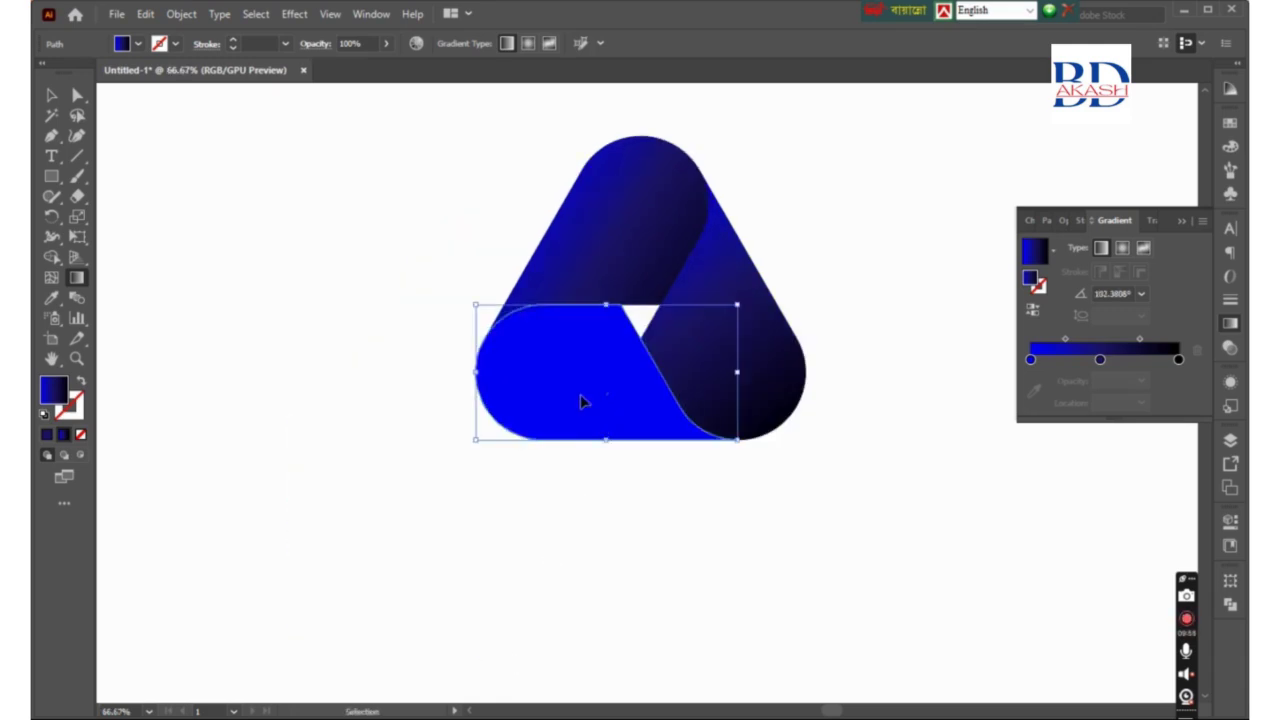
drag(630, 480, 577, 283)
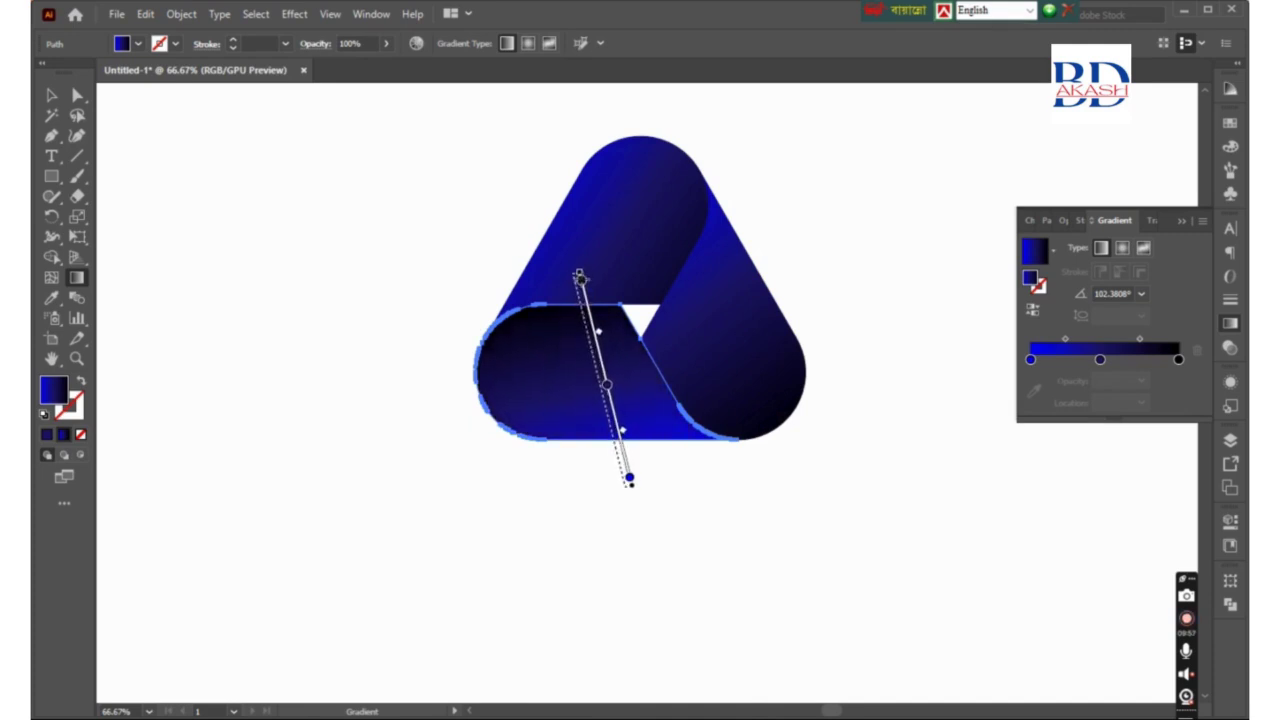
key(ctrl+shift+a)
key(z)
alt+click(734, 311)
click(651, 393)
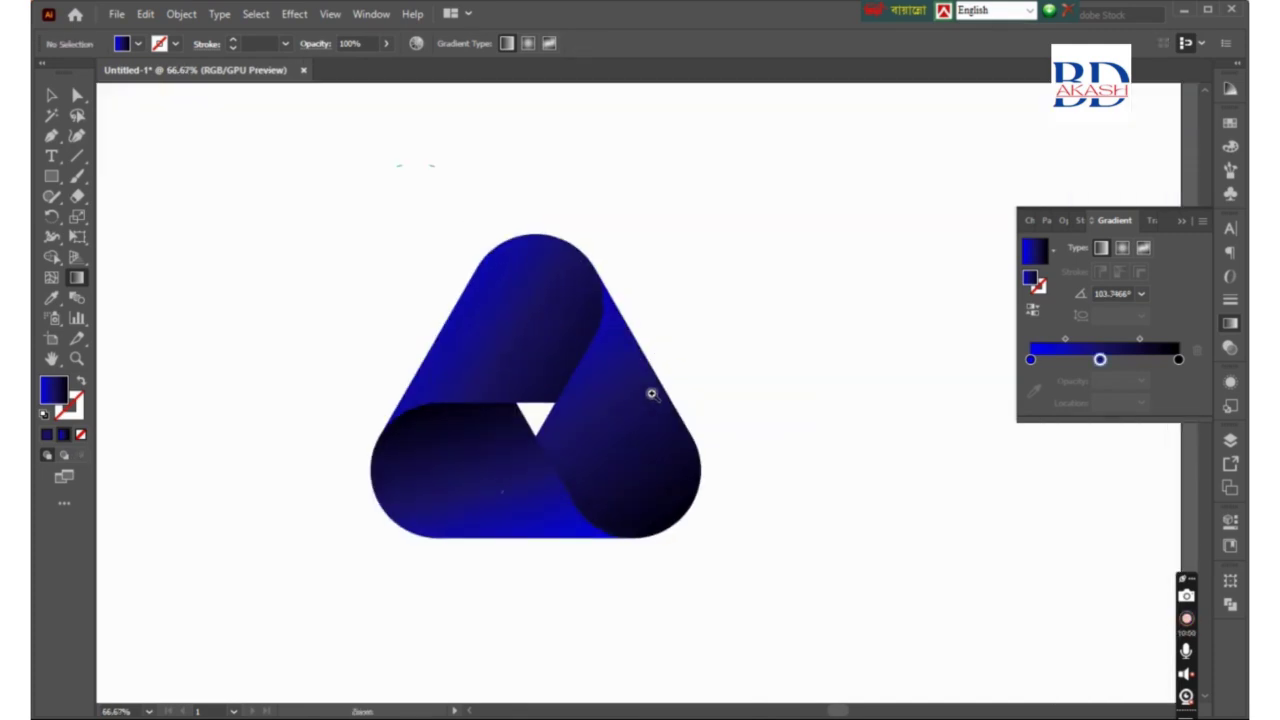
click(651, 395)
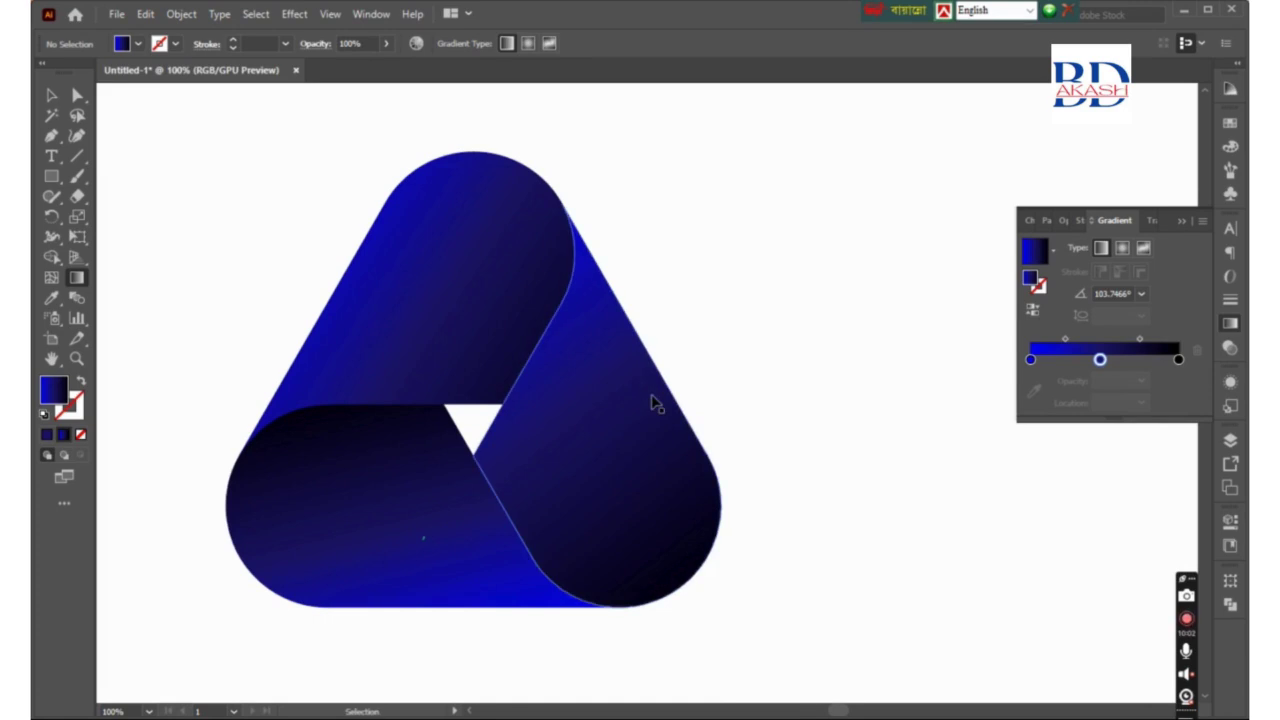
alt+click(689, 431)
alt+click(689, 431)
alt+click(689, 431)
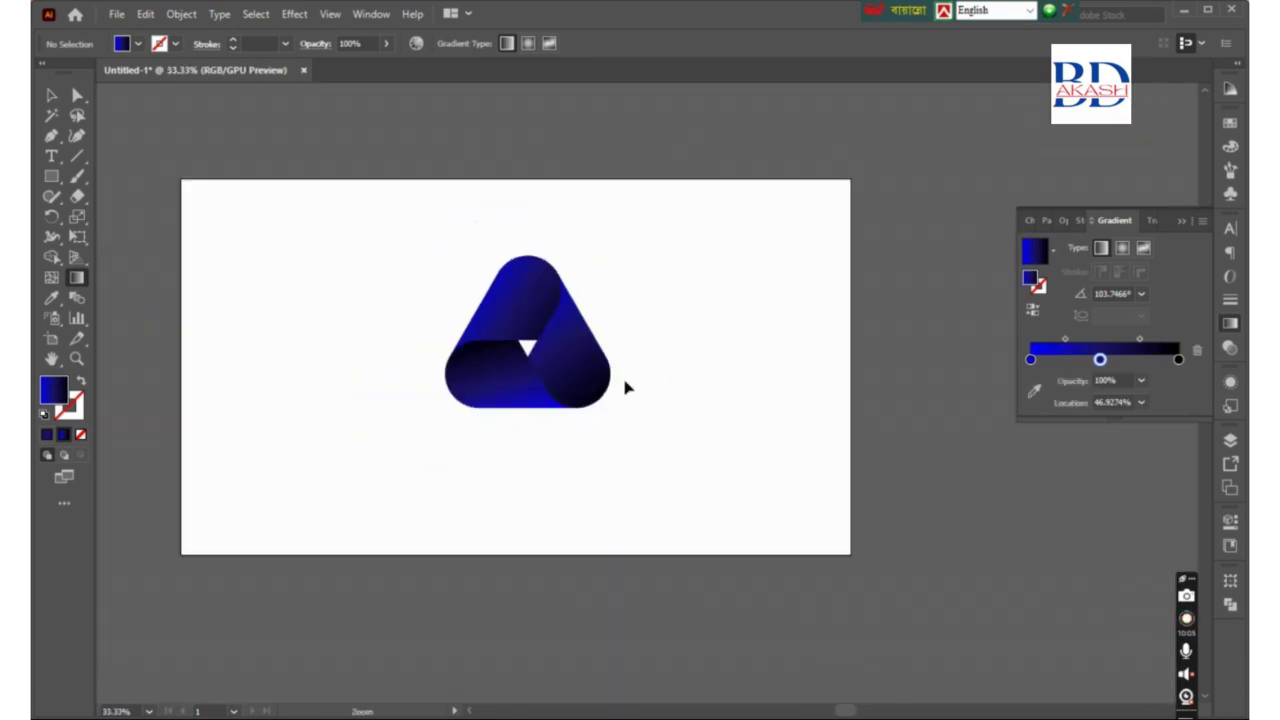
key(v)
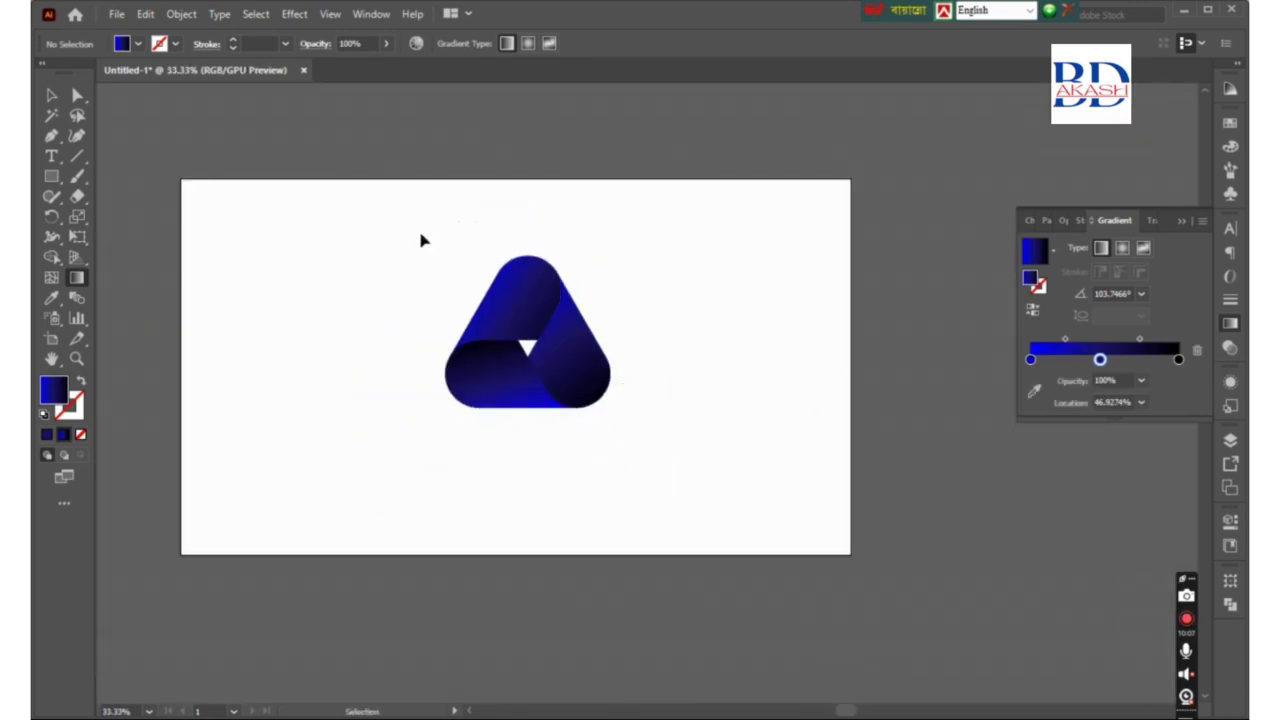